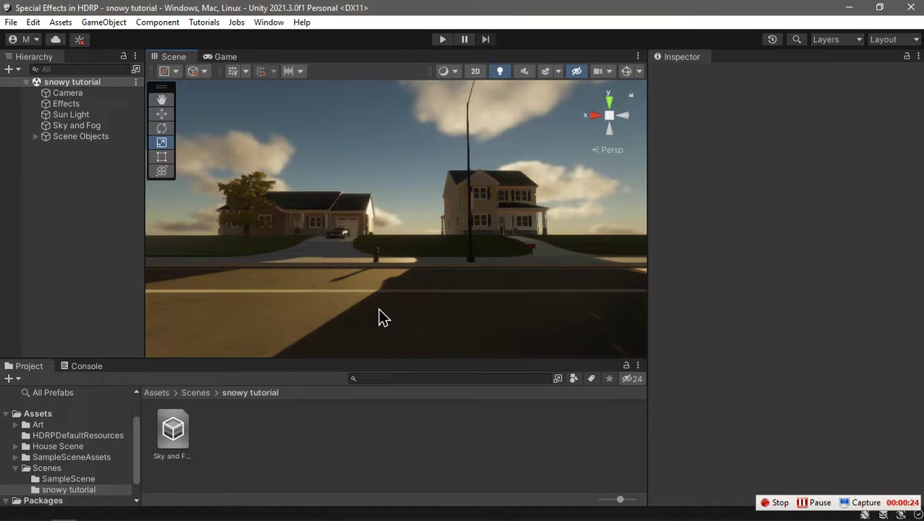
Select the Sun Light and rotate it to change the light direction and shadows
right_click_drag(381, 298, 395, 287)
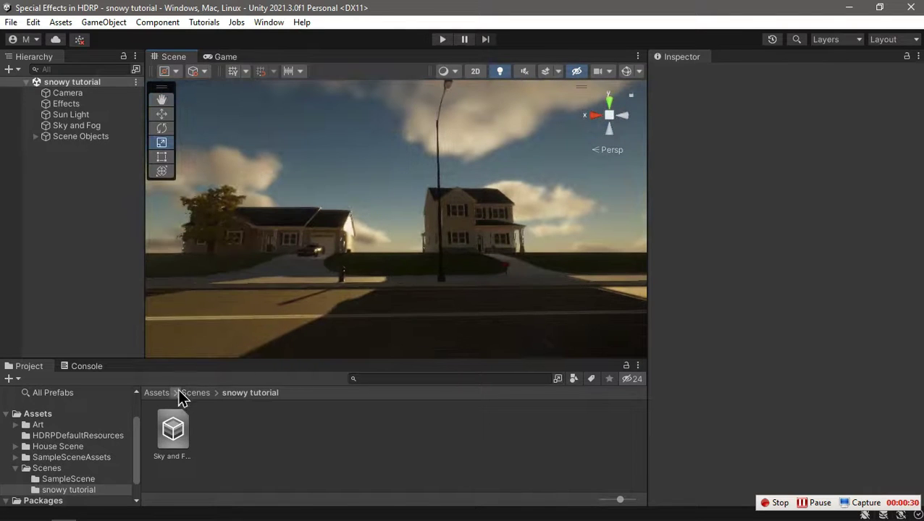
left_click(156, 393)
left_click(65, 115)
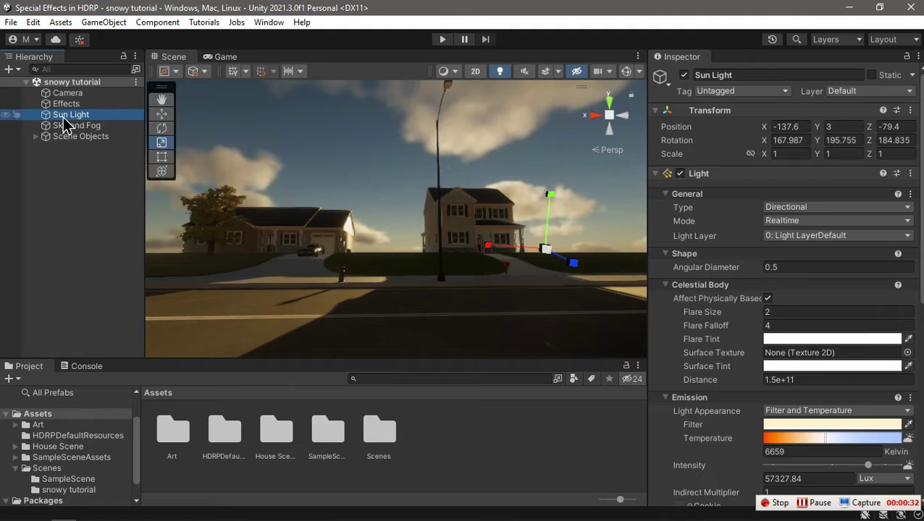
key("e")
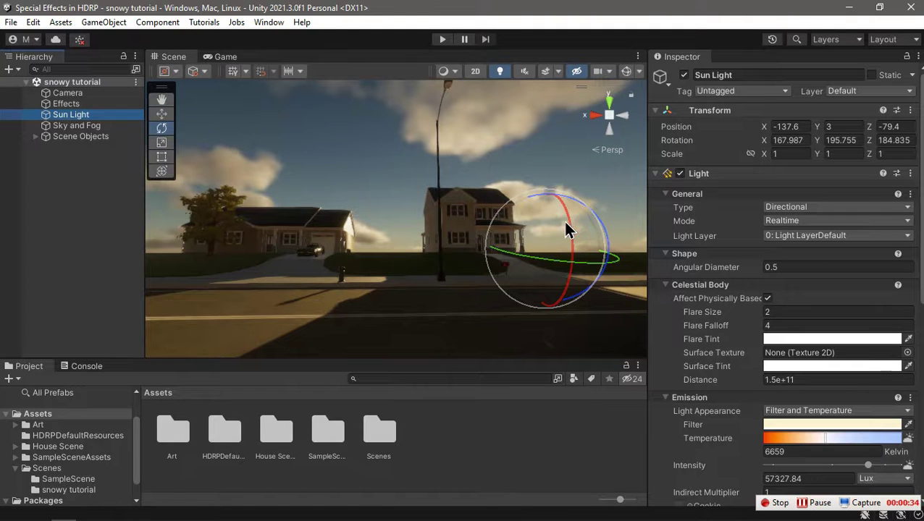
left_click_drag(572, 227, 550, 196)
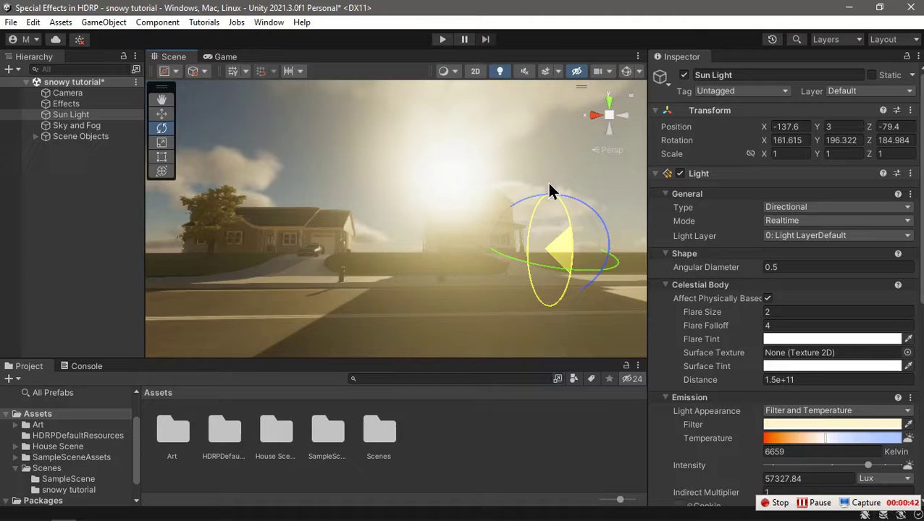
left_click_drag(528, 269, 472, 258)
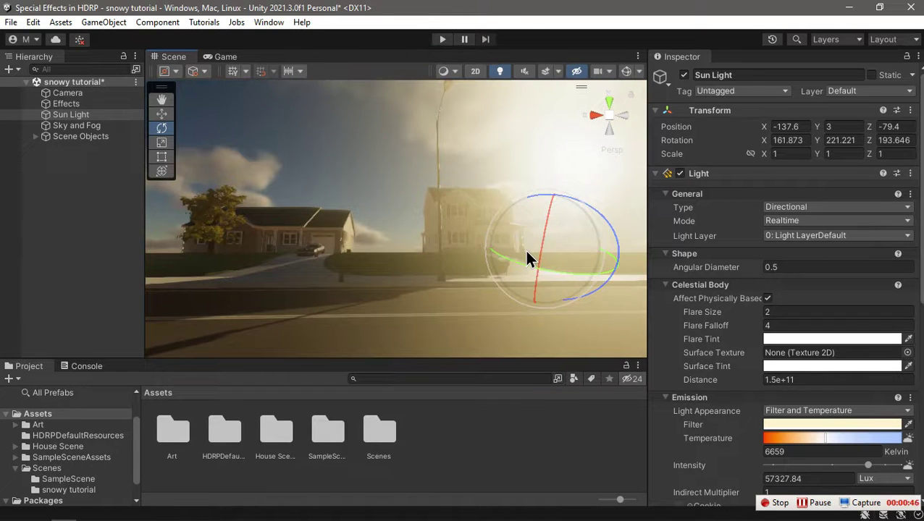
left_click_drag(539, 255, 509, 287)
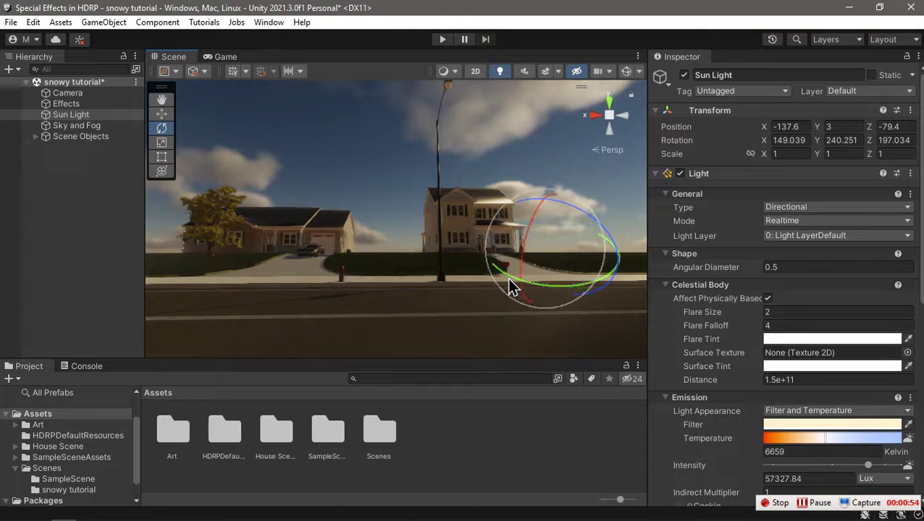
Raise the Sun Light's colour temperature to 18616 K and lower its intensity to about 6445 lux
scroll(757, 403, "down", 3)
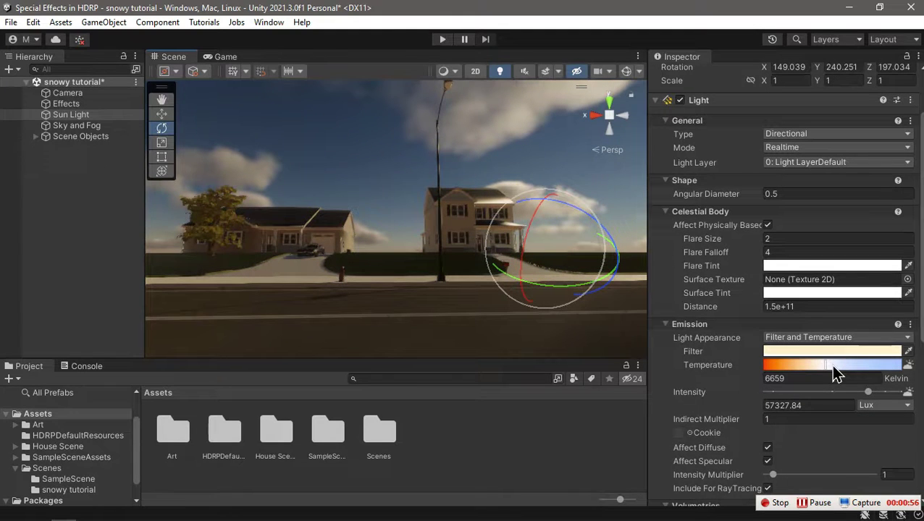
left_click_drag(831, 364, 895, 366)
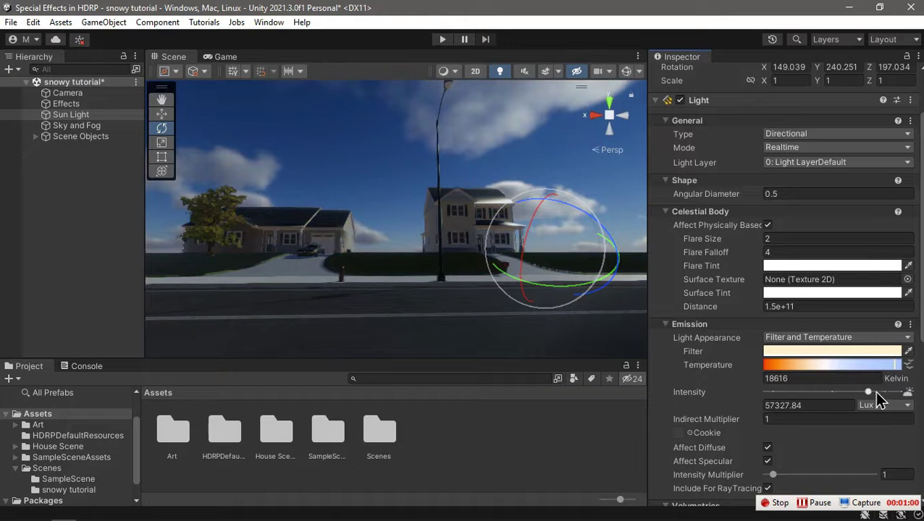
left_click_drag(869, 395, 784, 406)
Clone the Sky and Fog volume profile and rename the copy to end in 'snowy'
left_click(71, 127)
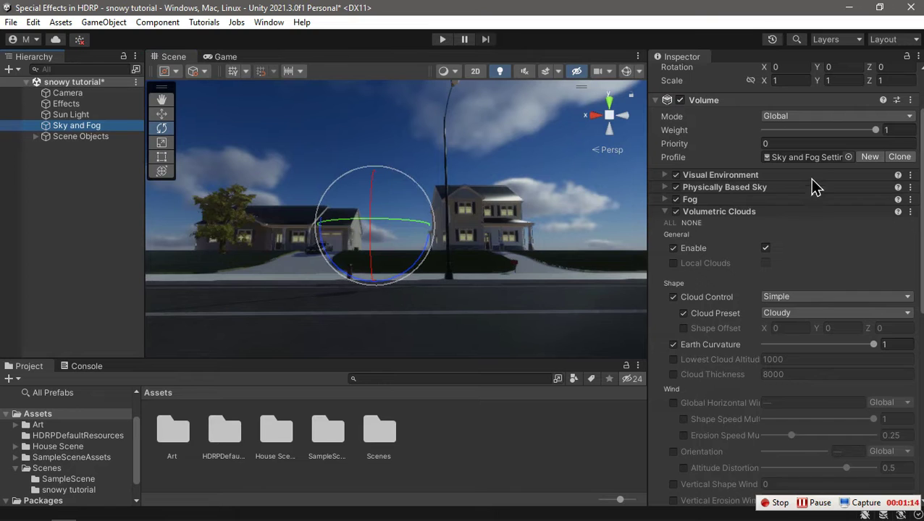
left_click(898, 157)
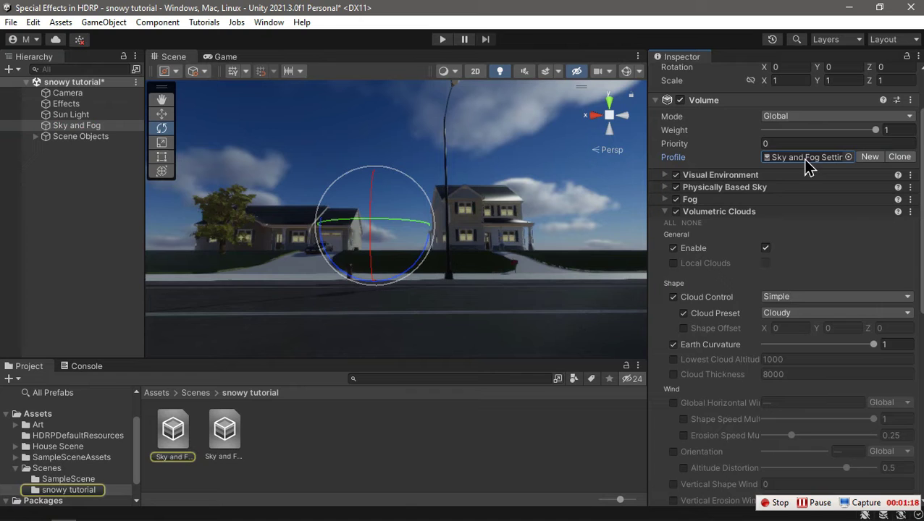
left_click(165, 441)
key("F2")
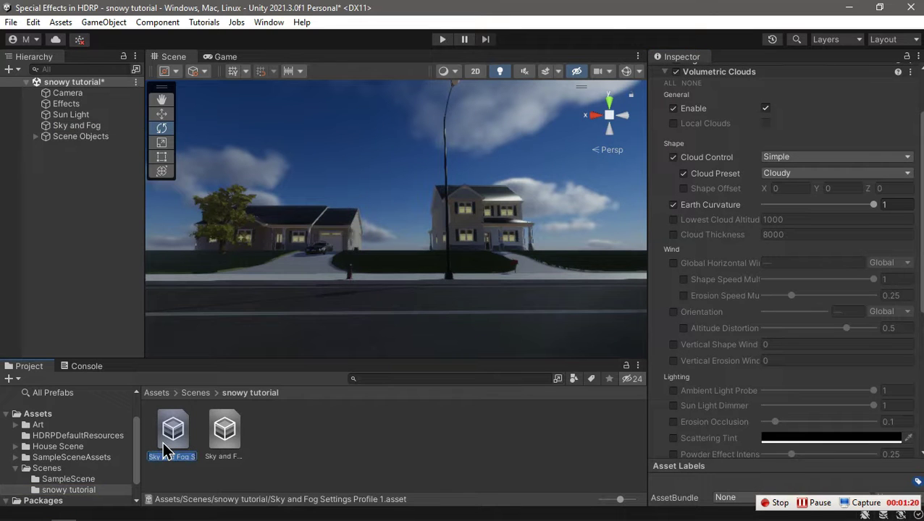
key("End")
key("BackSpace")
type("snowy")
key("Return")
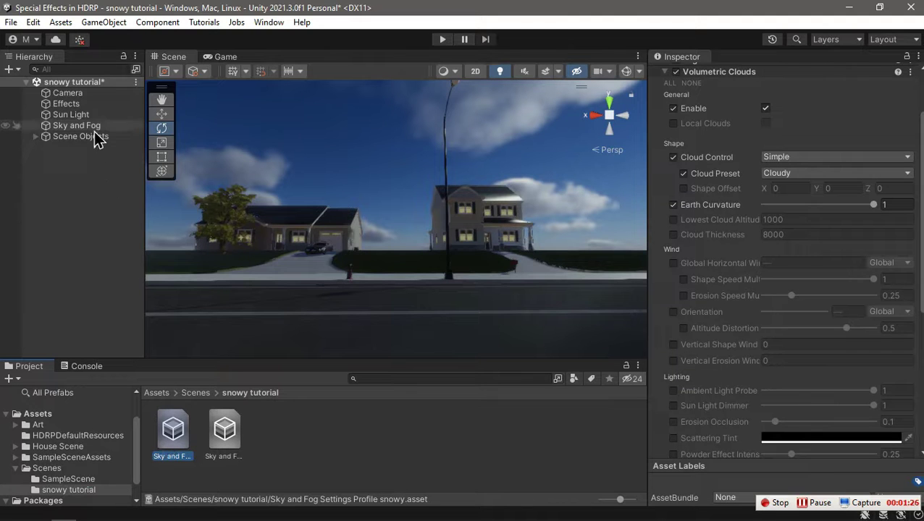
Set the Sky and Fog cloud preset to Overcast and its priority to 1
left_click(93, 126)
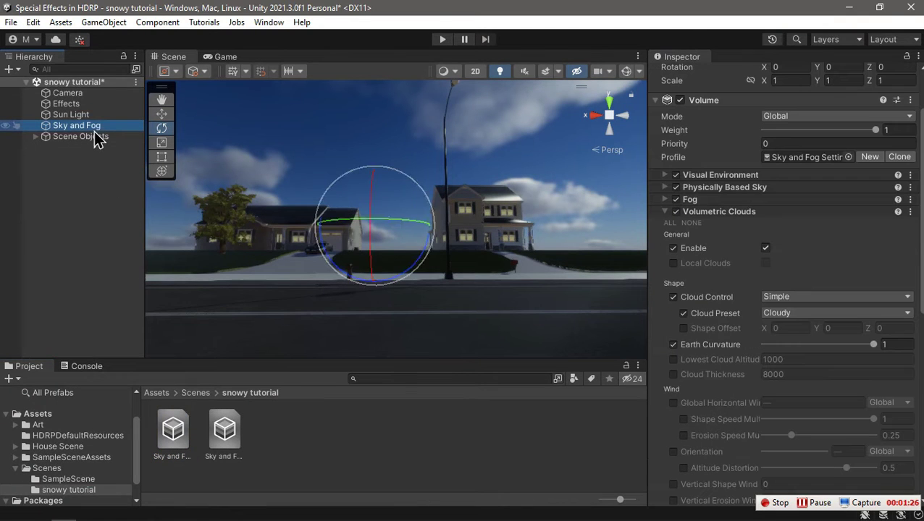
left_click(808, 314)
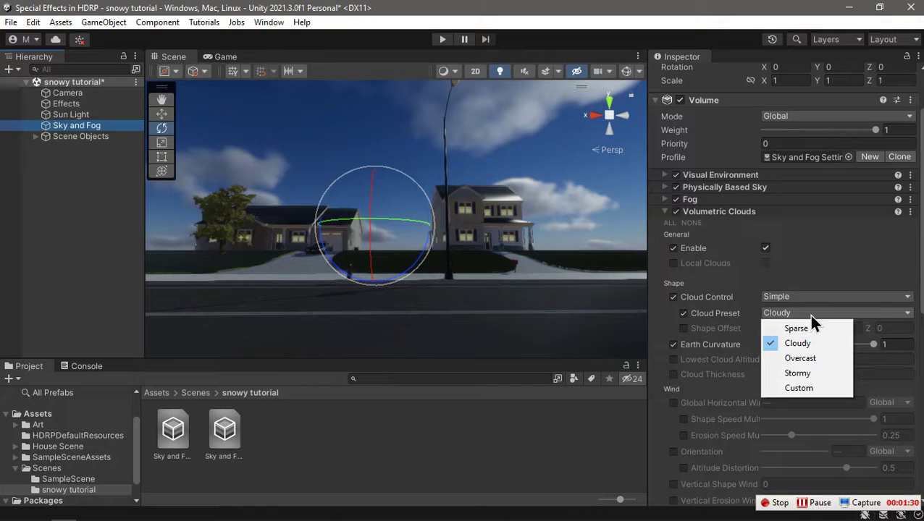
left_click(807, 359)
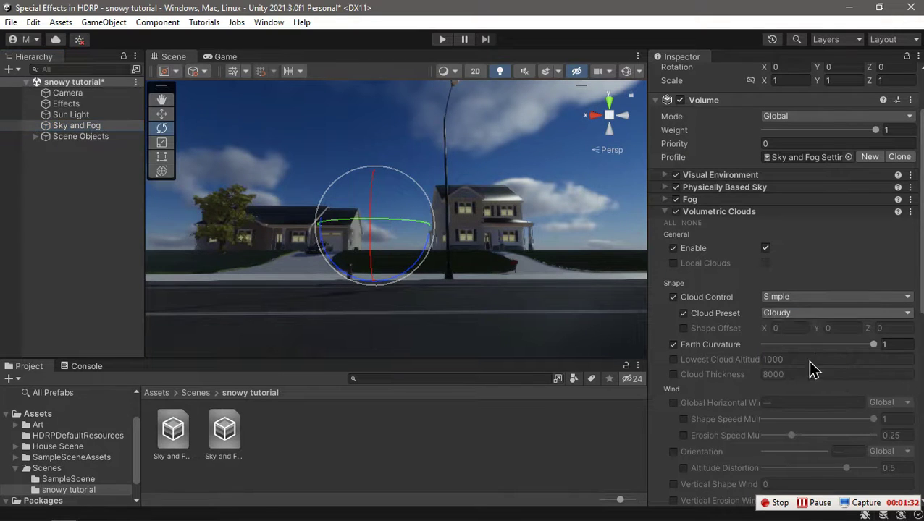
left_click(779, 143)
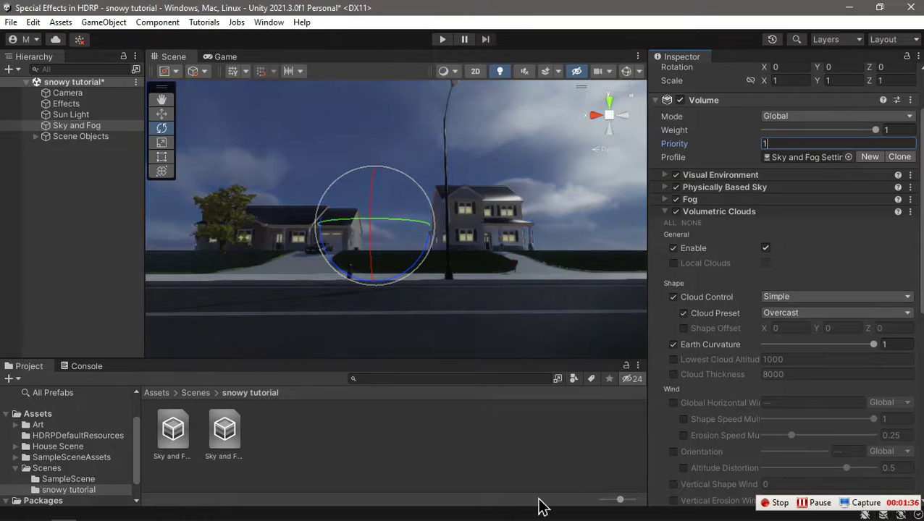
left_click(515, 478)
left_click_drag(506, 318, 449, 283, "alt")
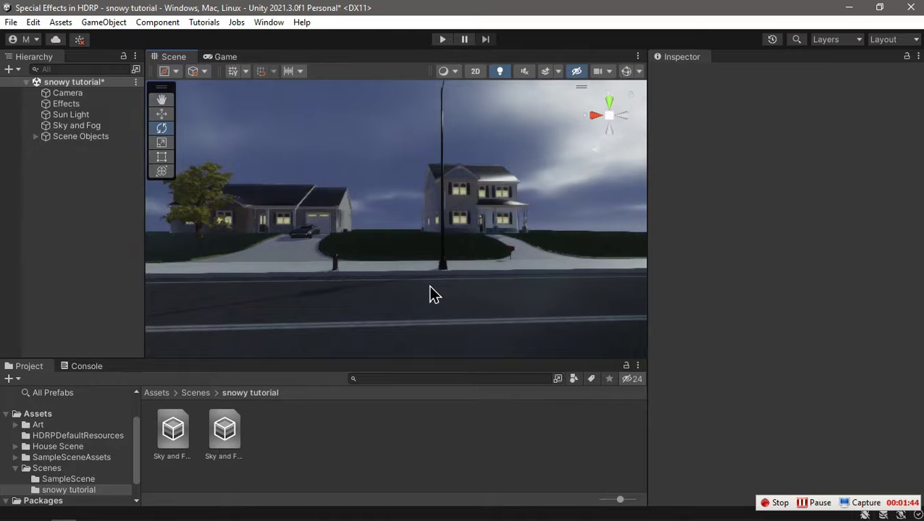
Enable the clouds' Ambient Light Probe override and dim it to 0.615
left_click(80, 127)
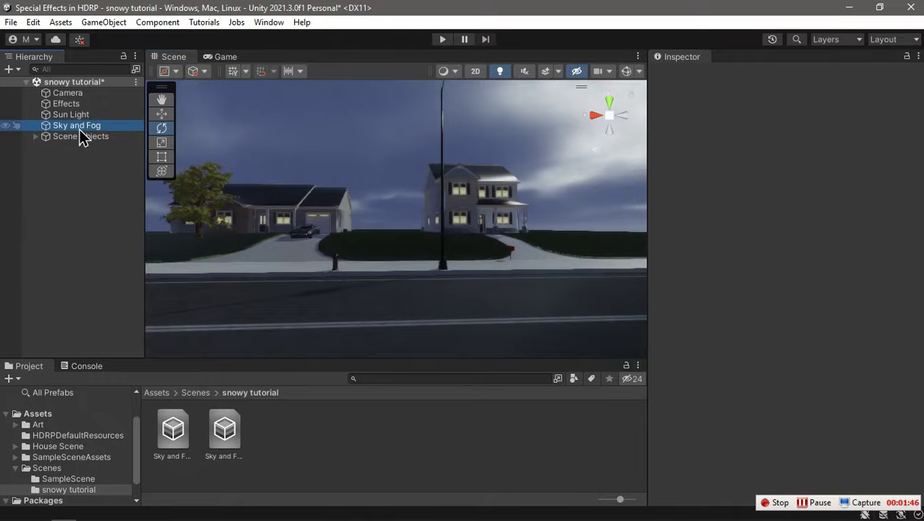
scroll(861, 362, "down", 5)
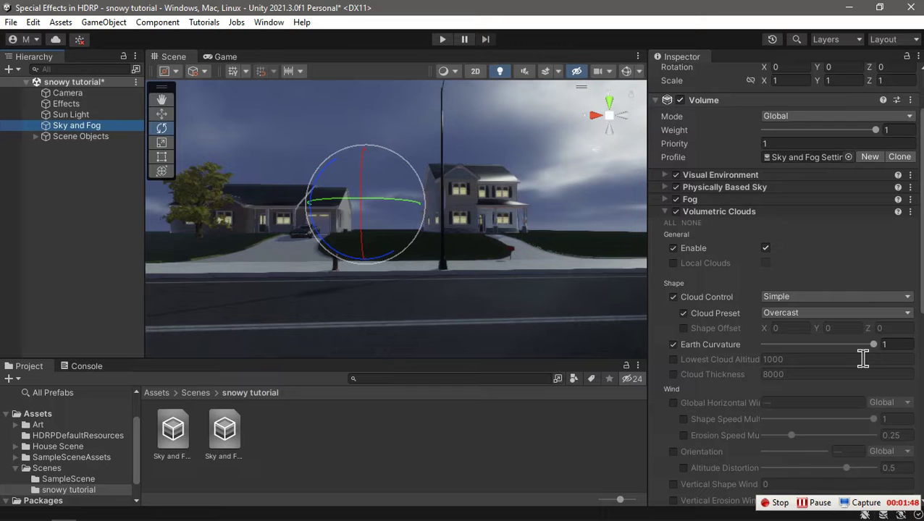
scroll(804, 384, "down", 1)
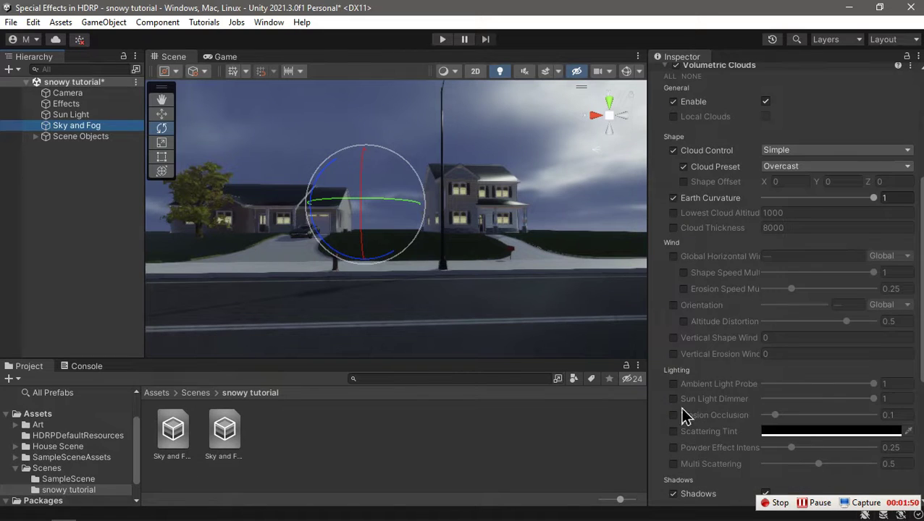
left_click(673, 383)
left_click_drag(872, 385, 830, 395)
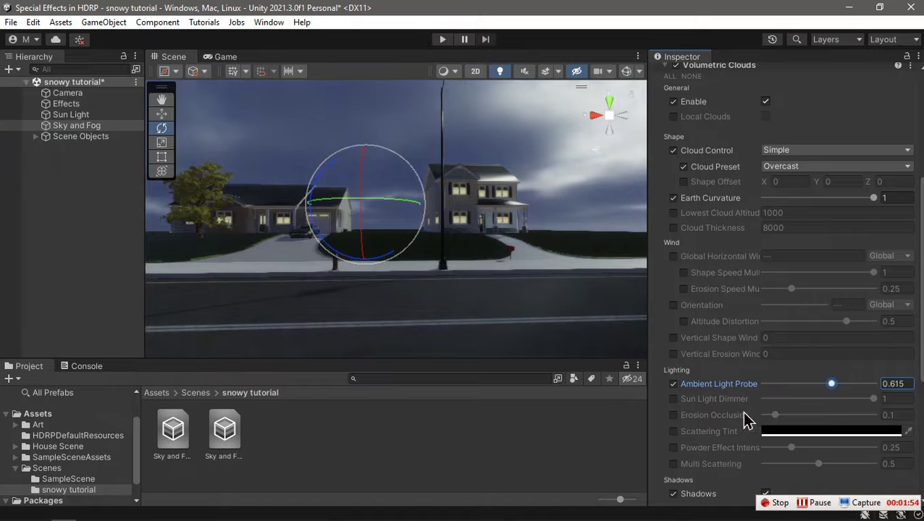
scroll(770, 470, "down", 6)
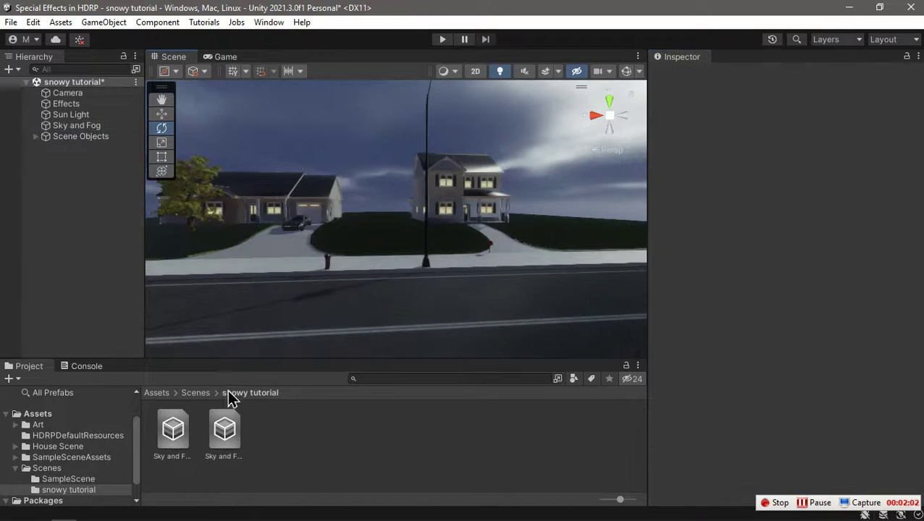
Create a new folder named Snow in the top-level Assets folder
left_click(191, 393)
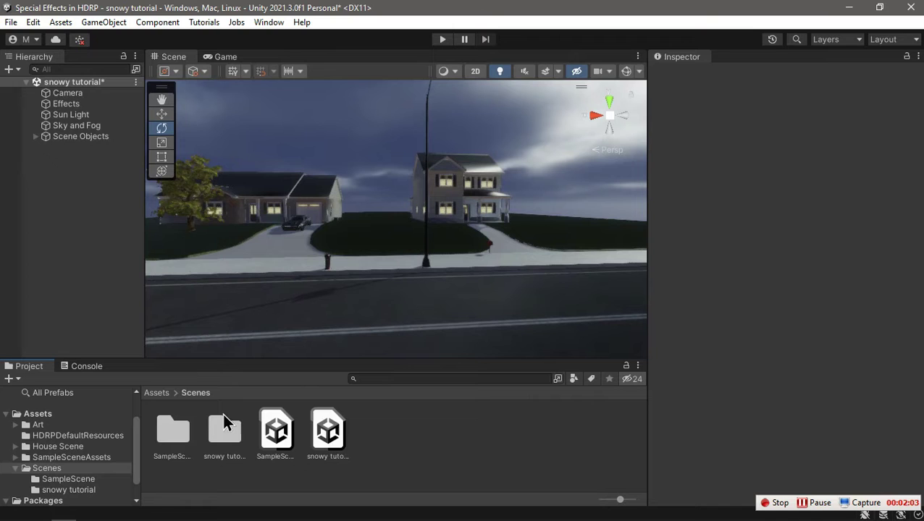
left_click(156, 393)
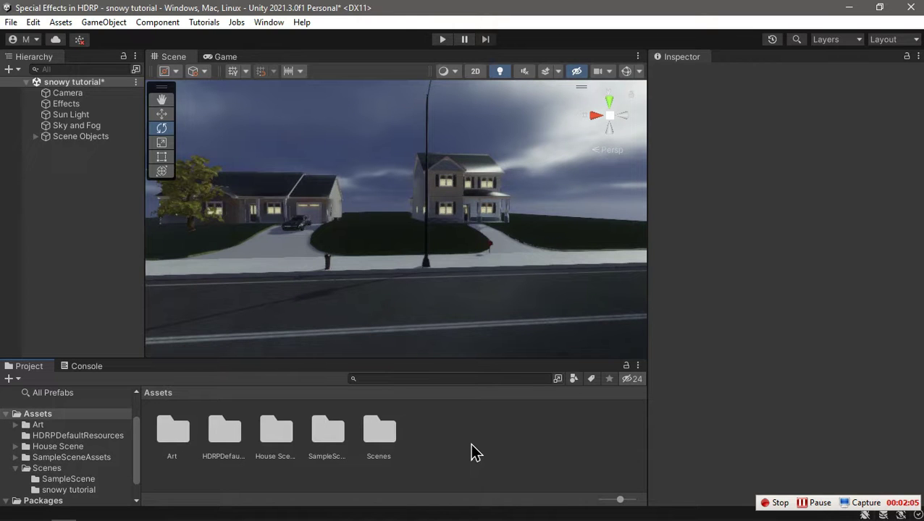
type("Snow")
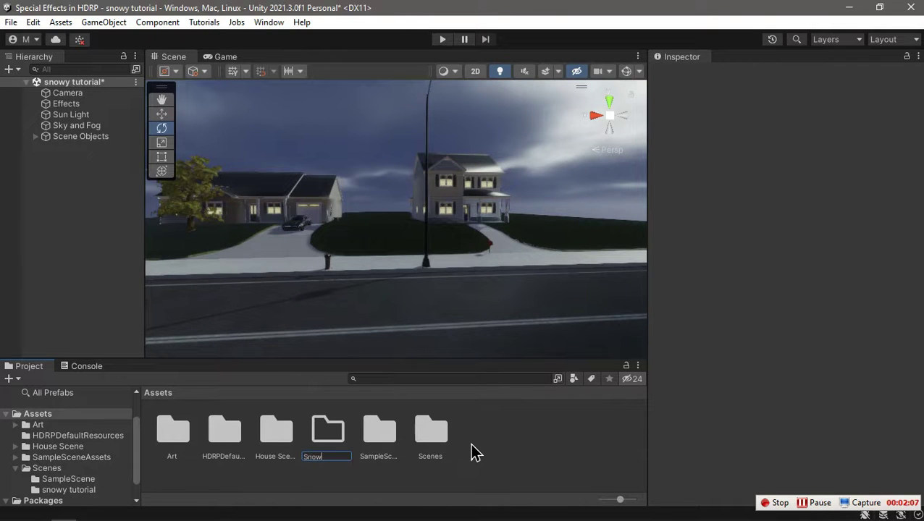
key("Return")
key("Return")
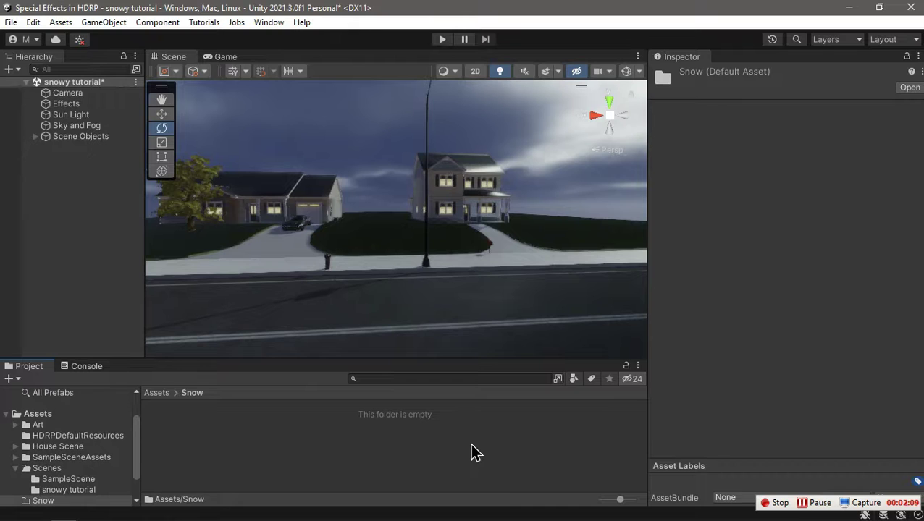
Create an HDRP Lit Shader Graph named Snow in that folder and open it for editing
right_click(470, 444)
mouse_move(556, 92)
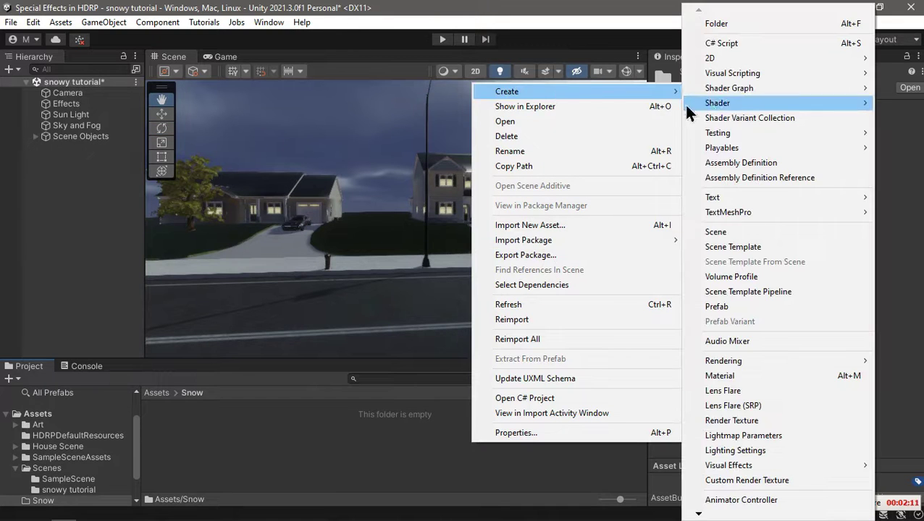
mouse_move(728, 89)
mouse_move(625, 89)
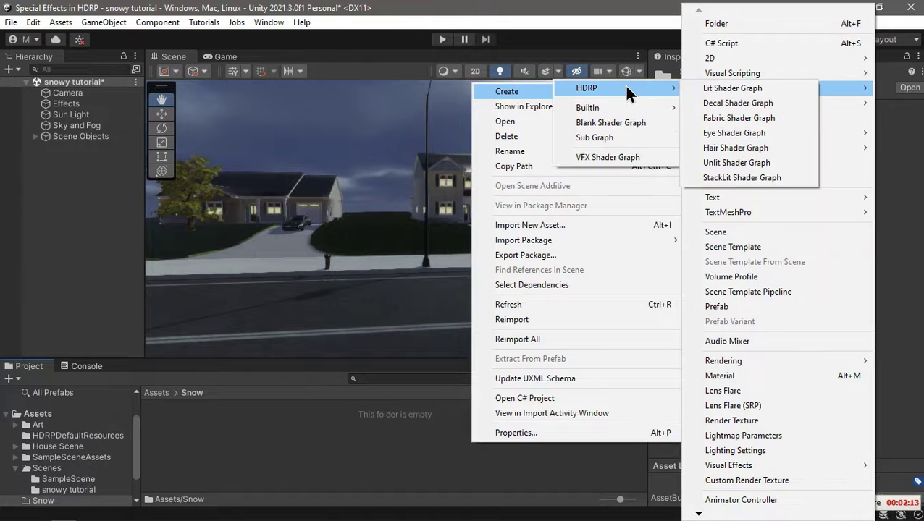
left_click(715, 89)
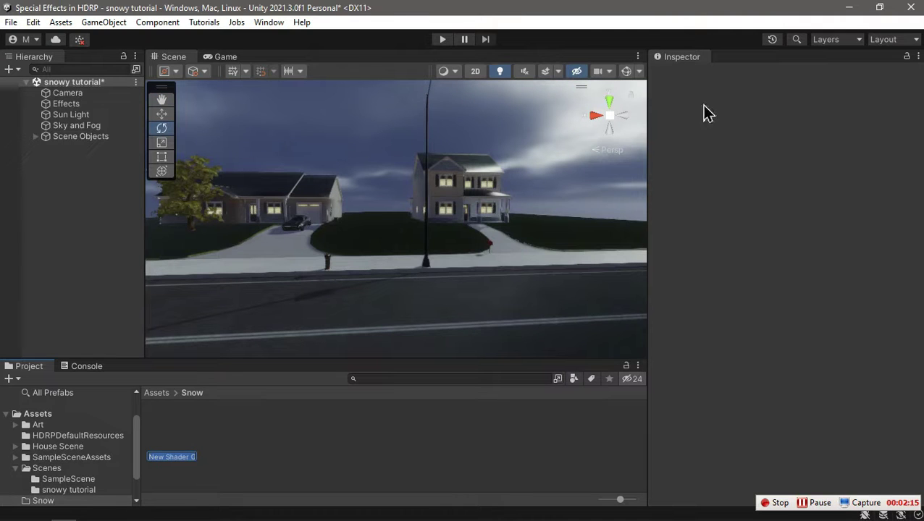
type("Snow")
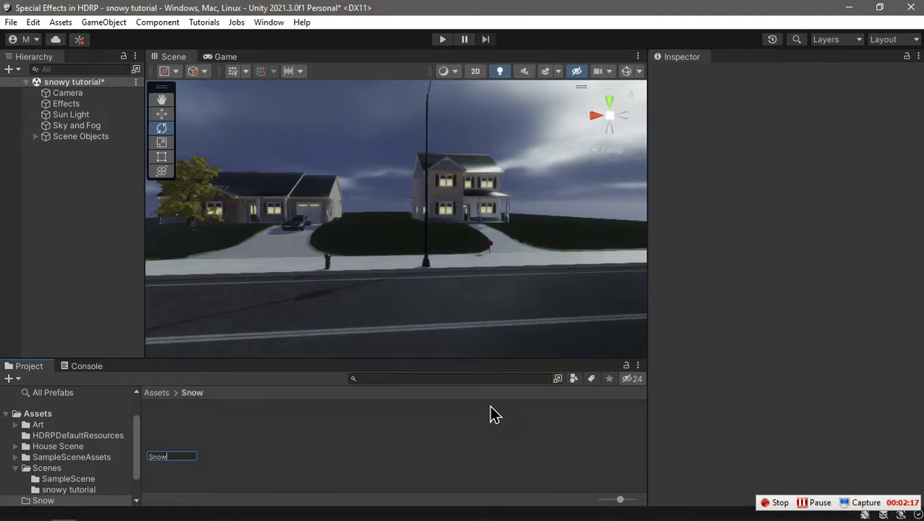
key("Return")
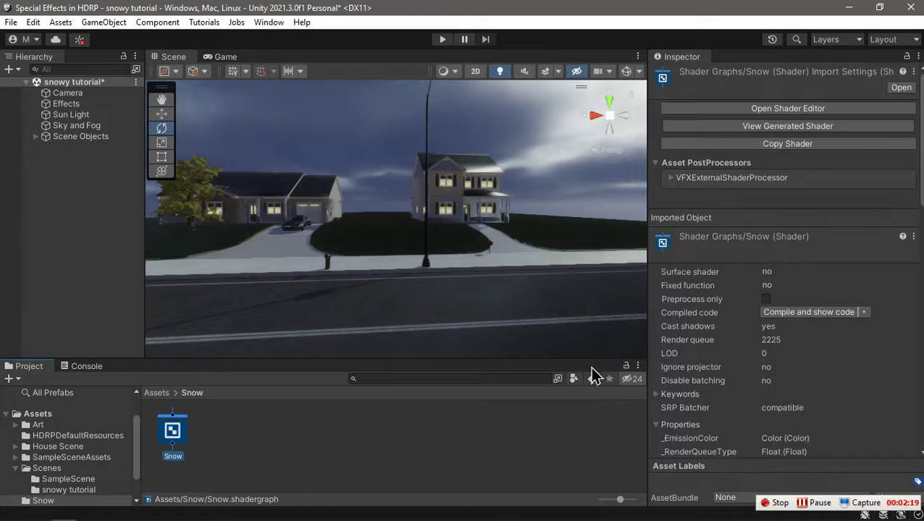
left_click(769, 110)
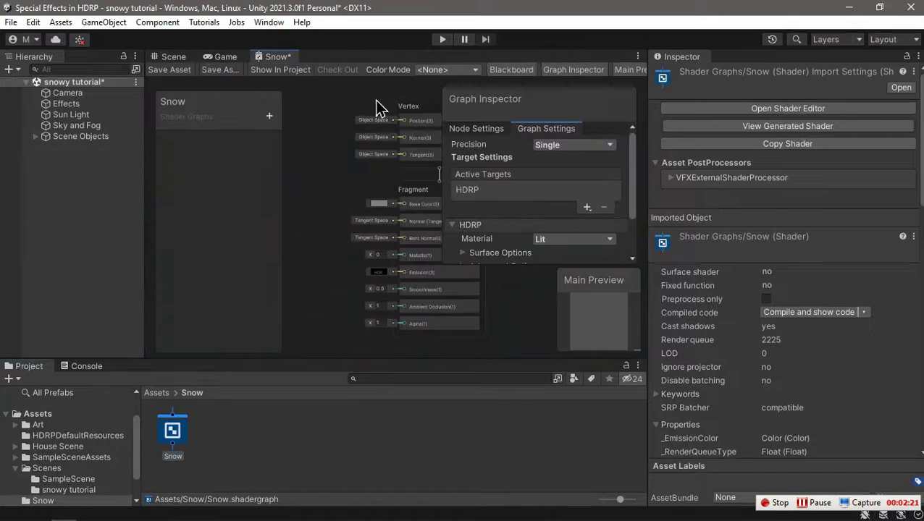
Maximize the Shader Graph editor and add a Normal Vector node
double_click(275, 57)
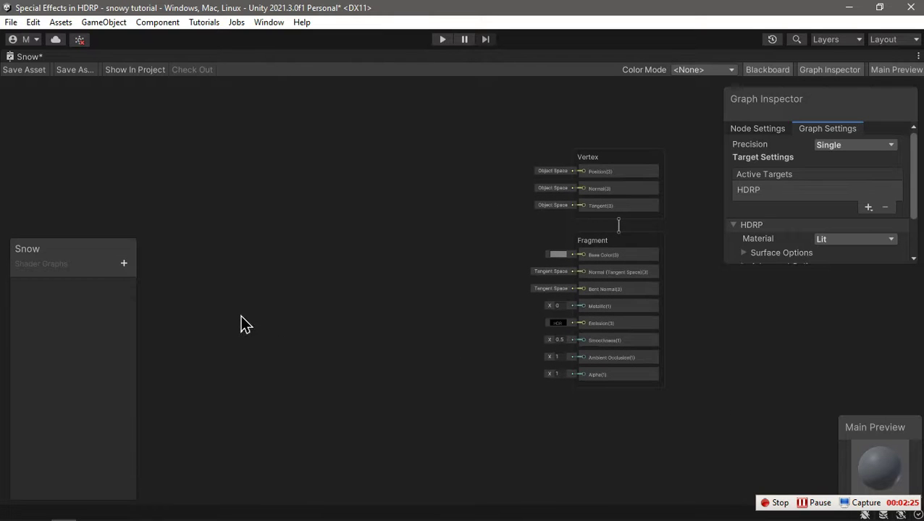
key("space")
type("n")
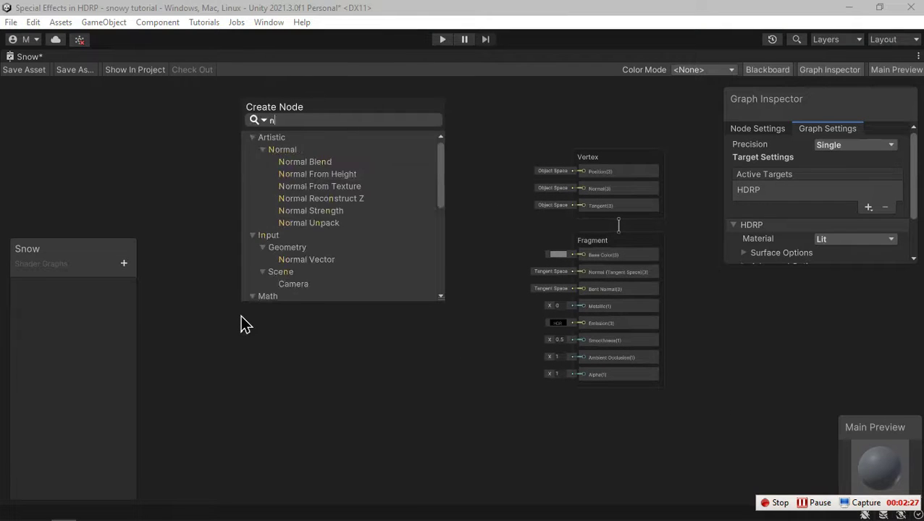
type("ormalve")
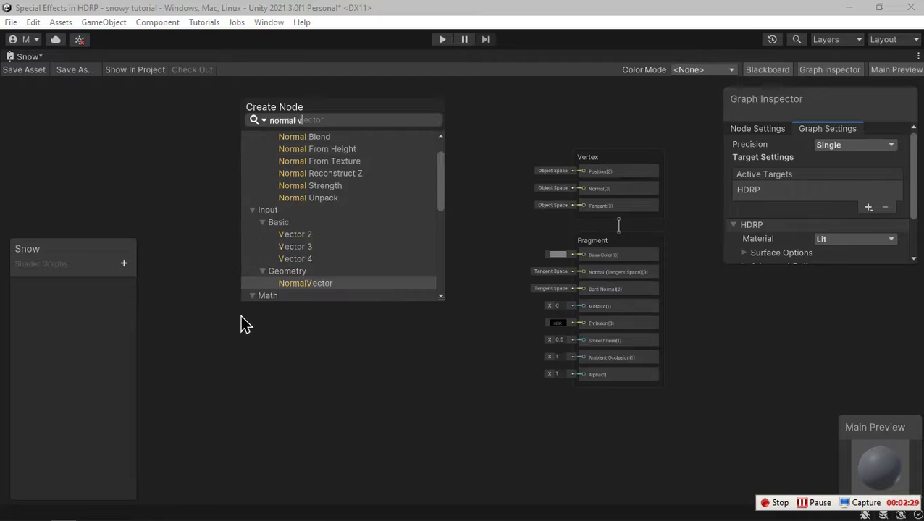
key("Return")
scroll(351, 333, "up", 3)
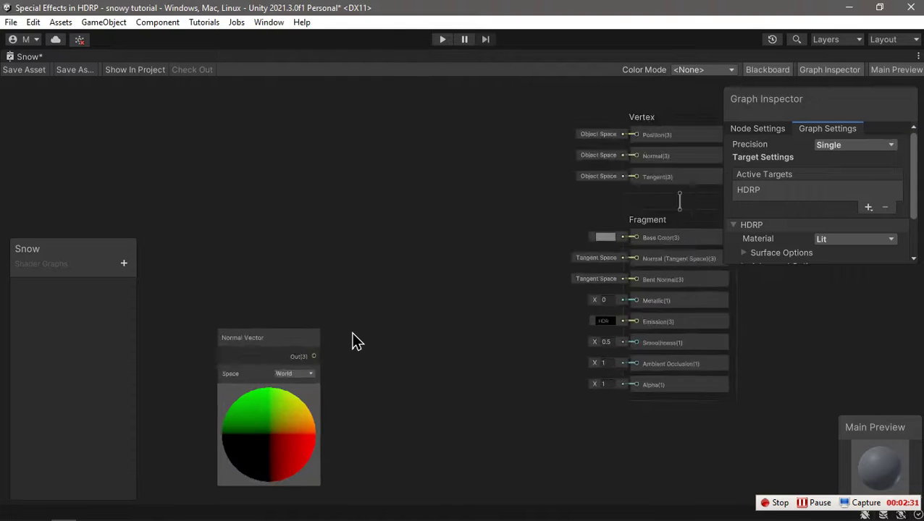
left_click_drag(387, 344, 454, 356)
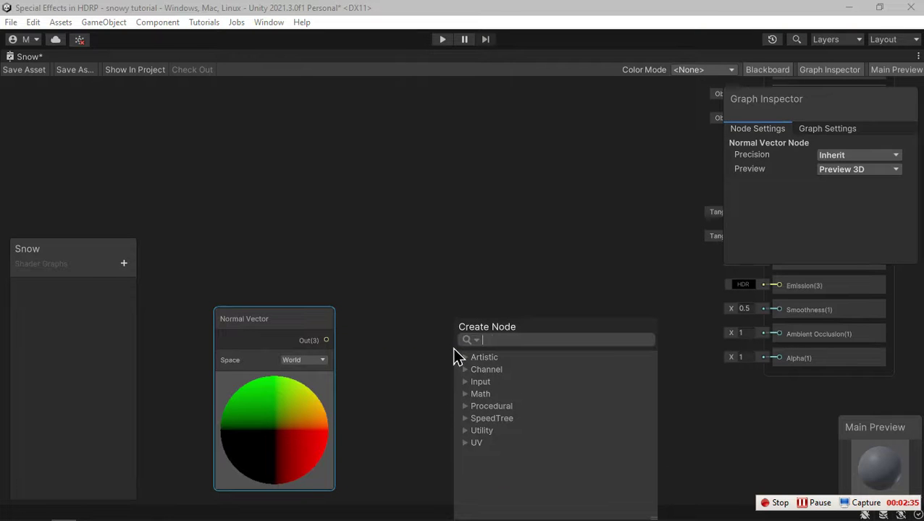
Add a Dot Product node fed by the Normal Vector and arrange both nodes
type("dot")
key("Return")
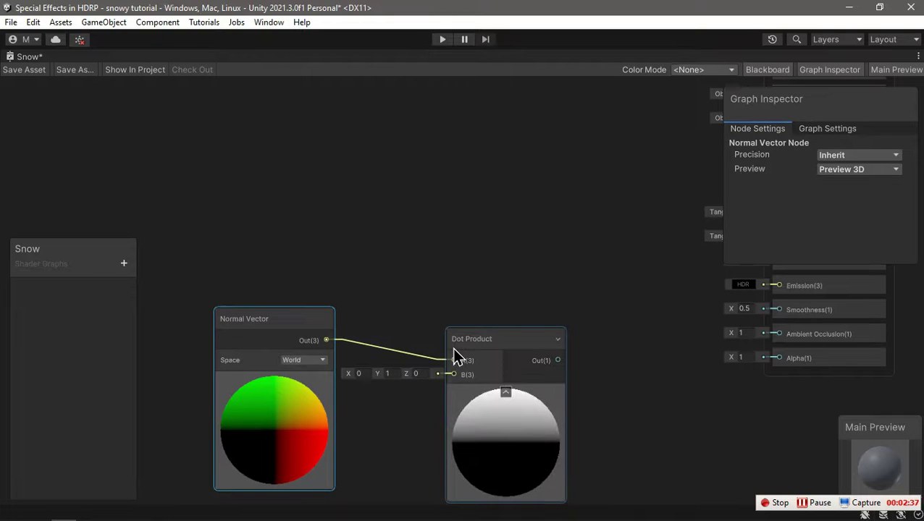
scroll(421, 401, "down", 3)
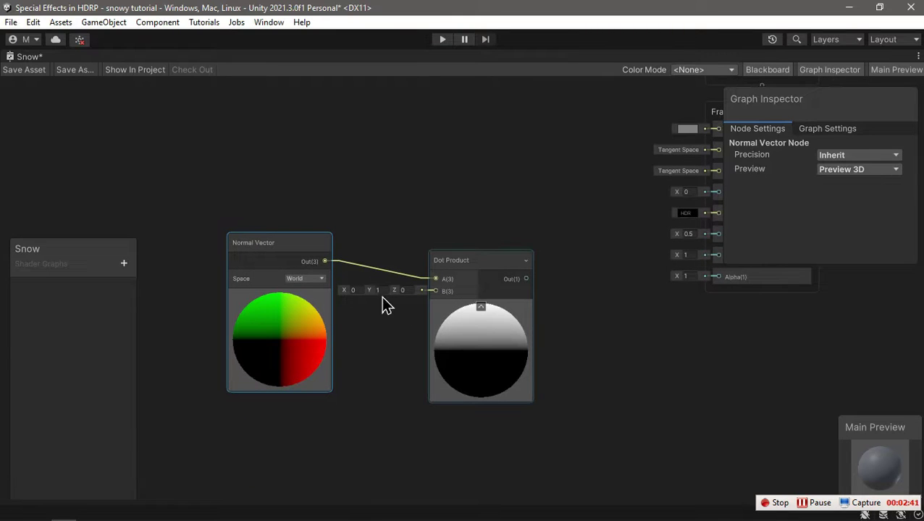
scroll(384, 291, "up", 2)
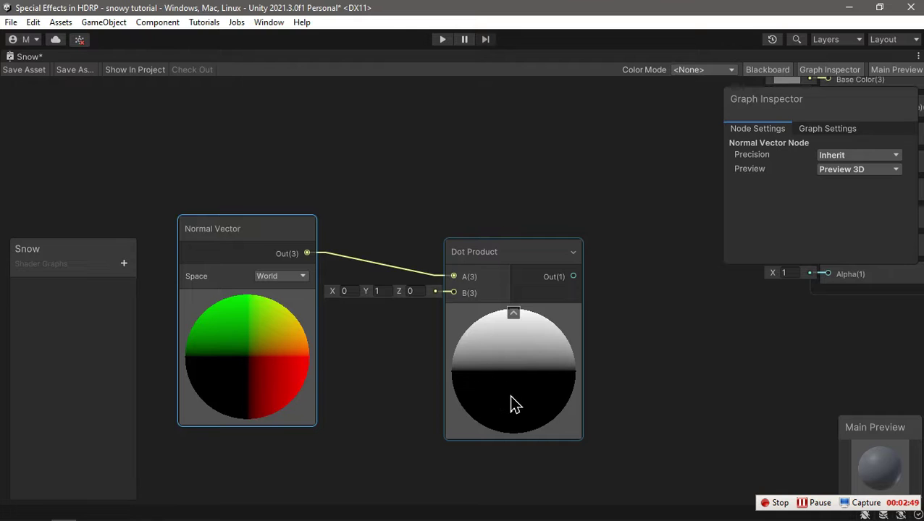
scroll(537, 382, "down", 2)
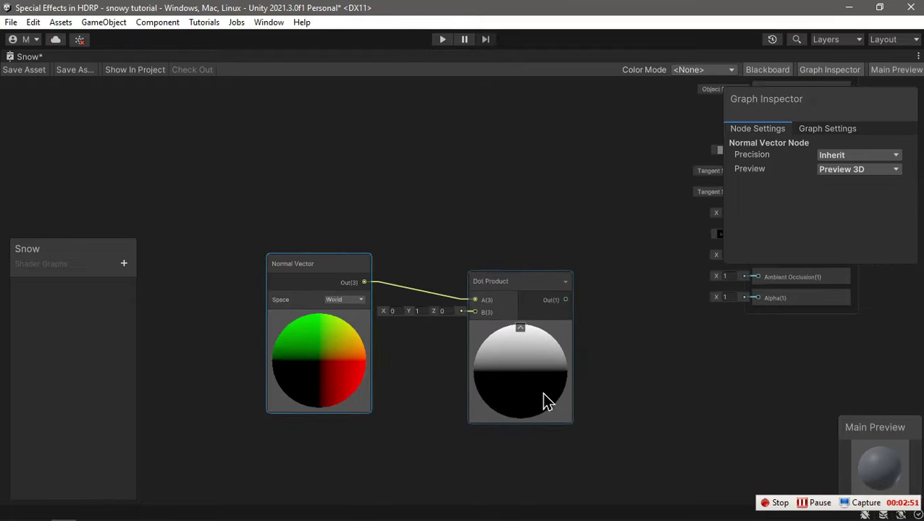
middle_click_drag(629, 367, 612, 409)
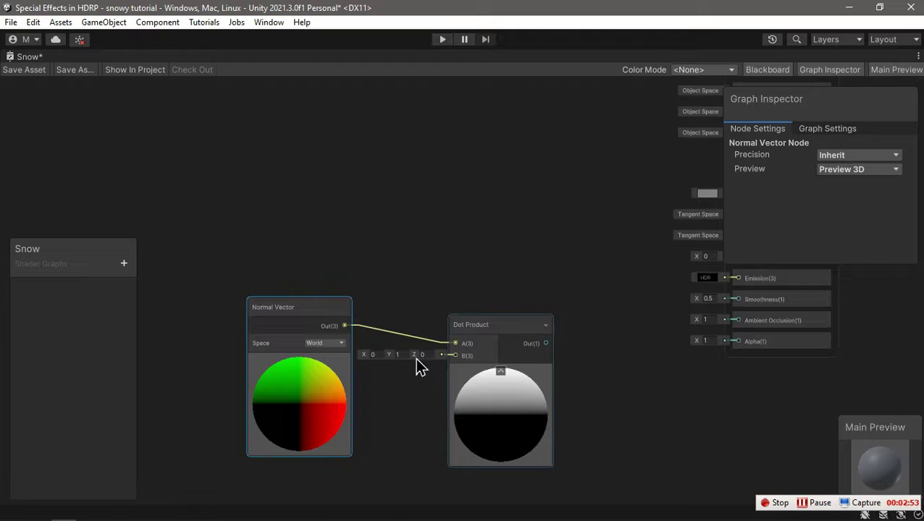
left_click_drag(304, 323, 238, 362)
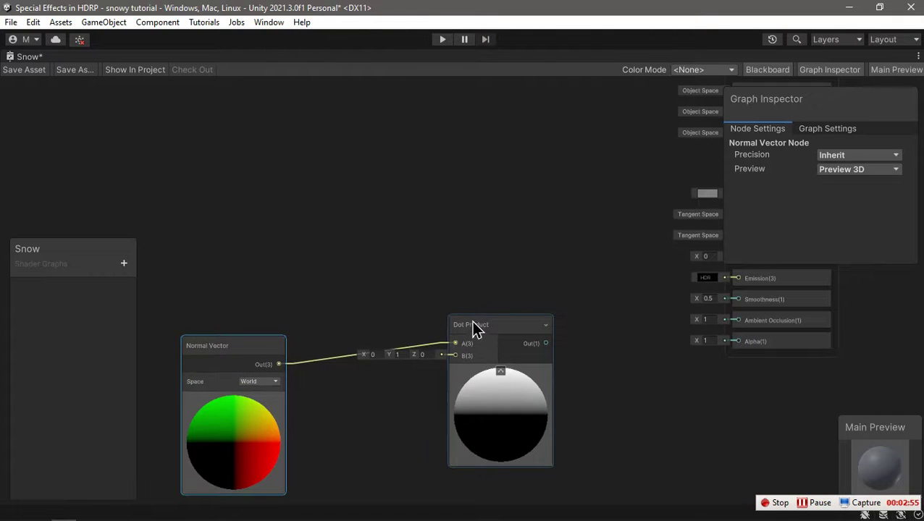
left_click_drag(473, 322, 374, 343)
Add a Clamp node fed by the Dot Product output
left_click_drag(448, 364, 493, 370)
type("clamp")
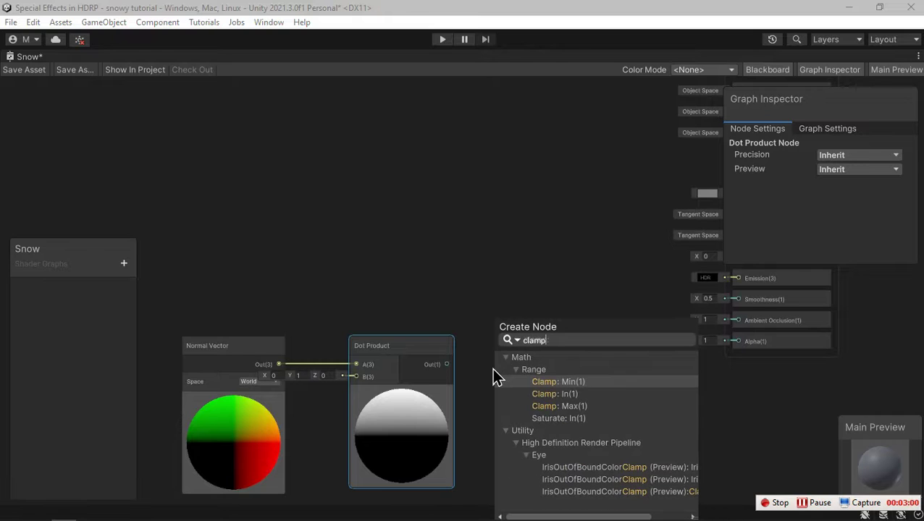
key("Down")
key("Return")
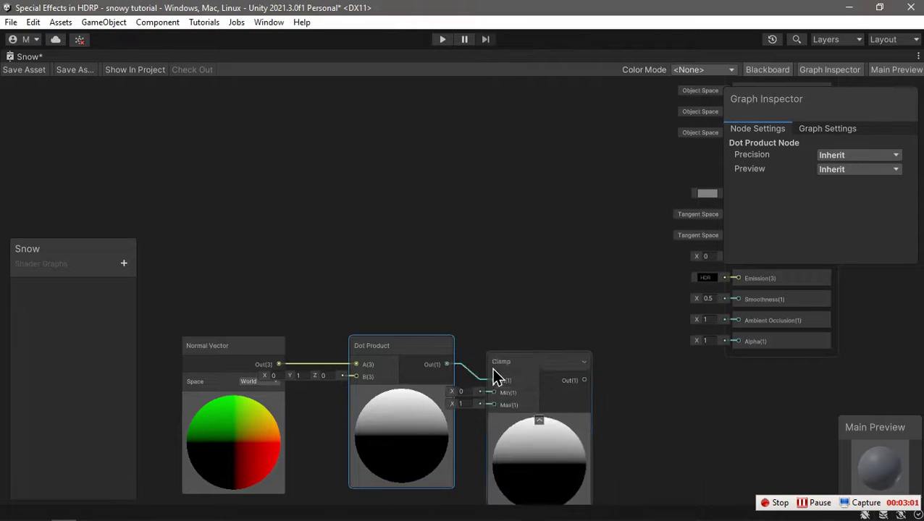
scroll(449, 355, "down", 3)
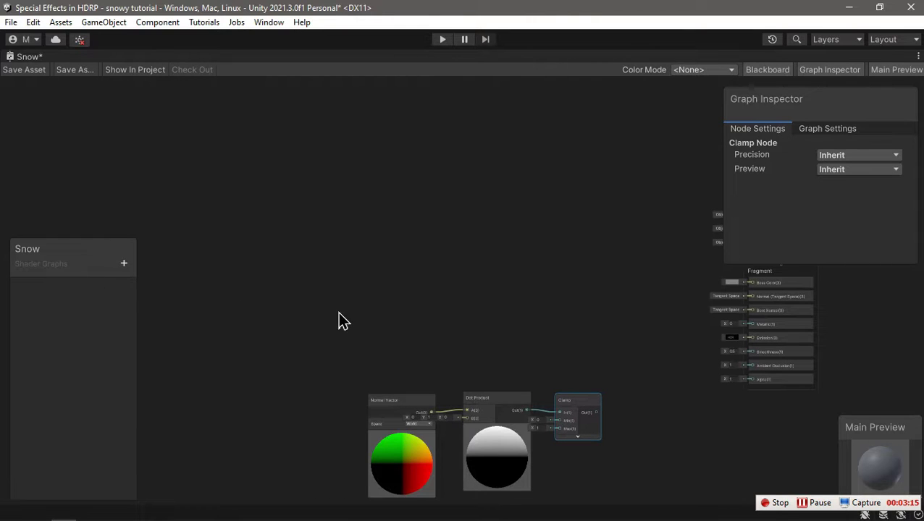
Add a Simple Noise node with scale 50 and position it in the graph
left_click(340, 289)
key("space")
type("noi")
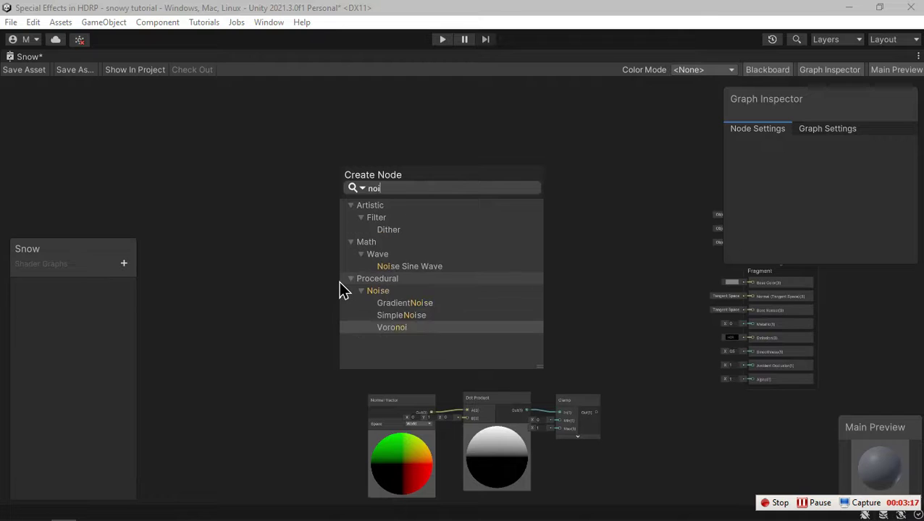
type("se")
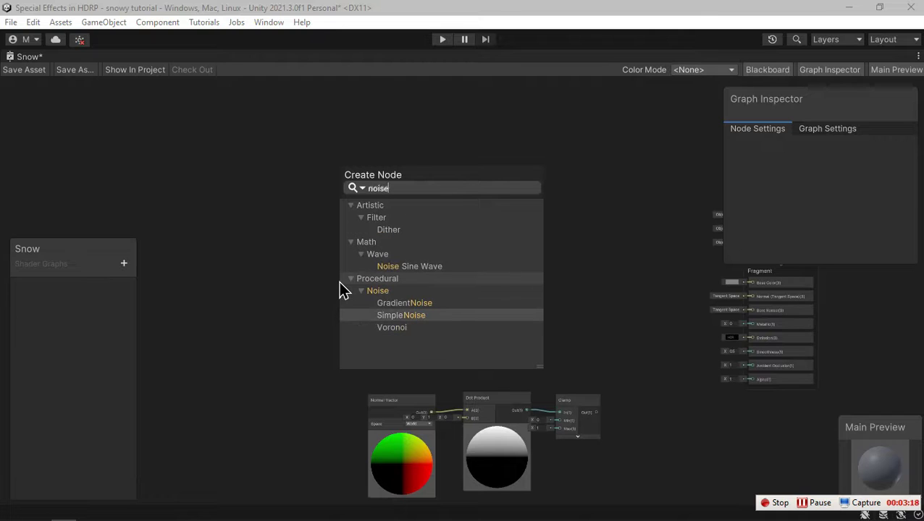
left_click(403, 315)
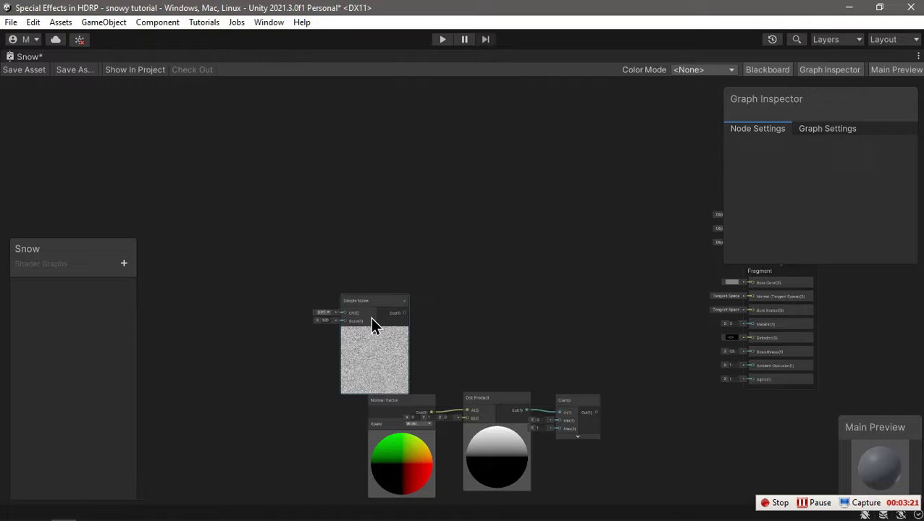
left_click_drag(360, 305, 327, 265)
scroll(289, 293, "up", 4)
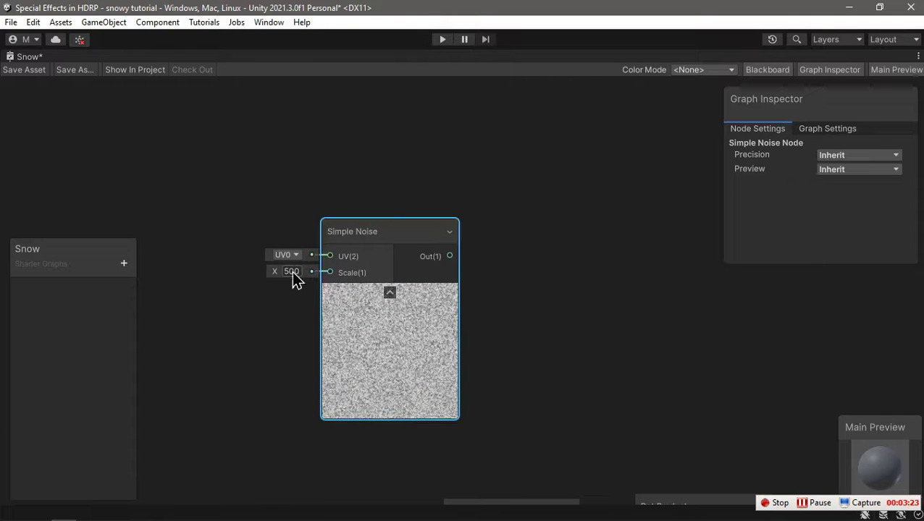
key("Return")
scroll(566, 401, "down", 3)
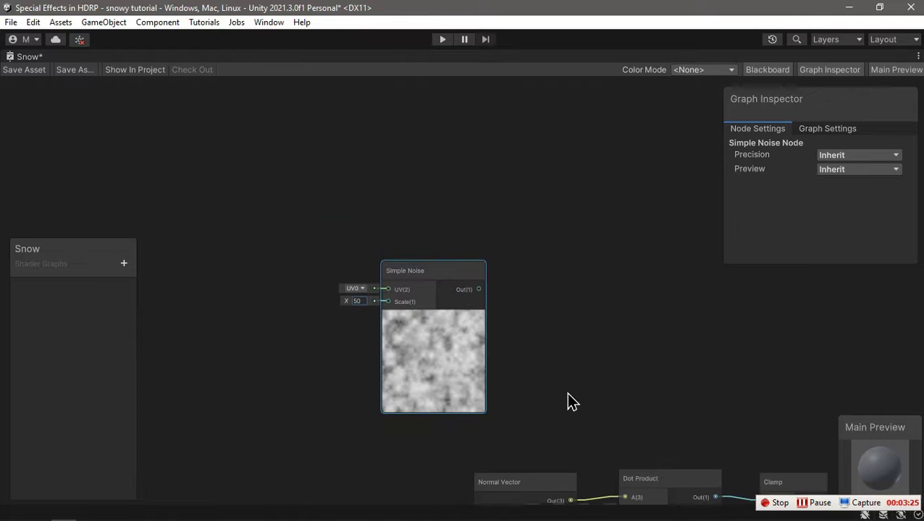
middle_click_drag(567, 402, 525, 388)
left_click_drag(410, 260, 504, 304)
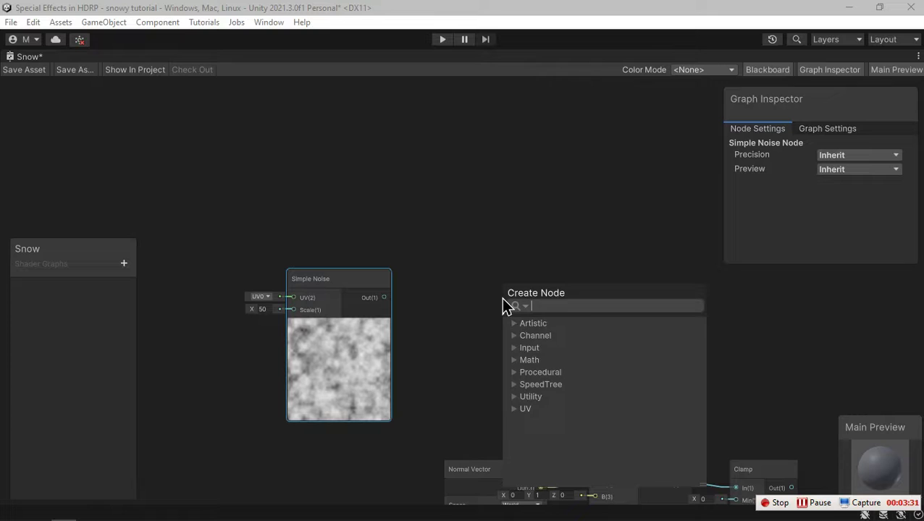
Add a Remap fed by the noise with input minimum 0 and output minimum 0.6
type("rem")
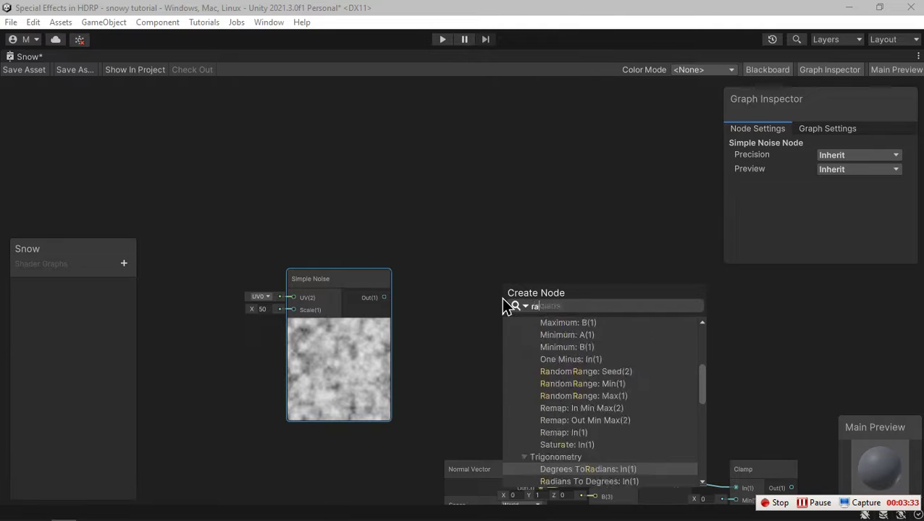
type("ap")
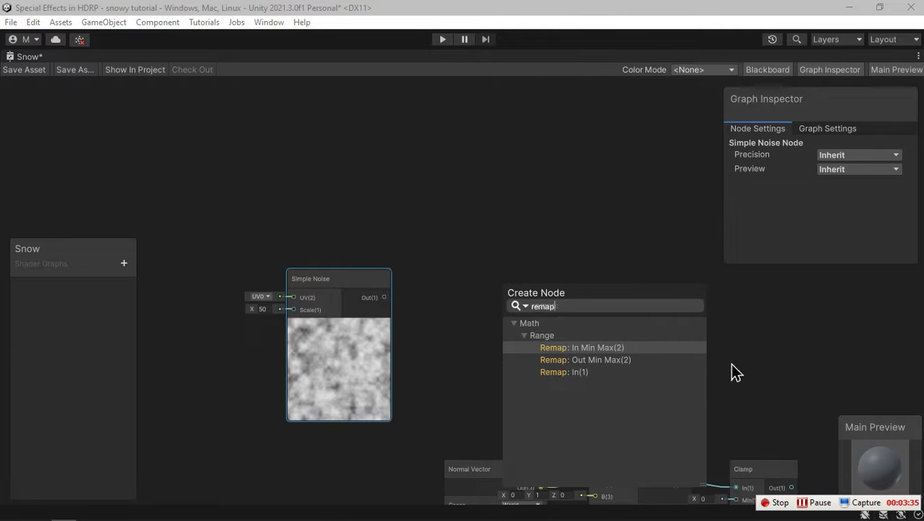
left_click(584, 374)
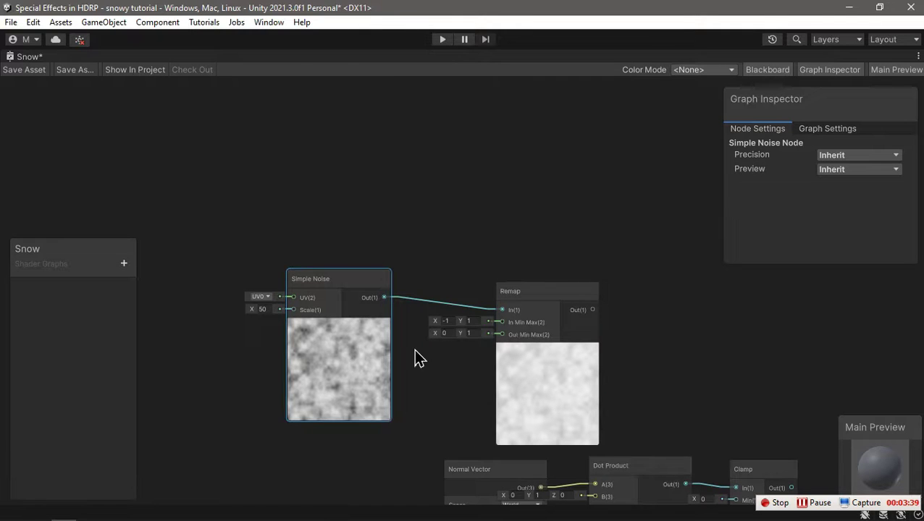
type("0")
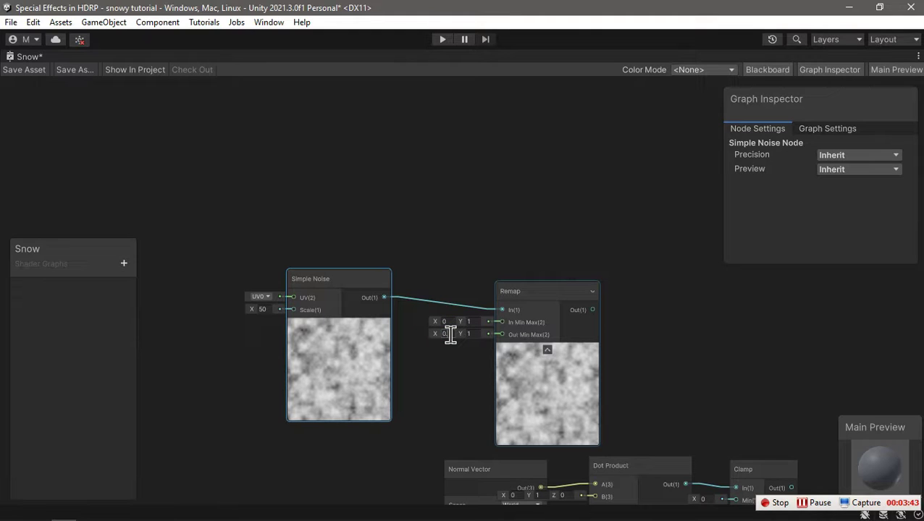
left_click(447, 334)
type("0.6")
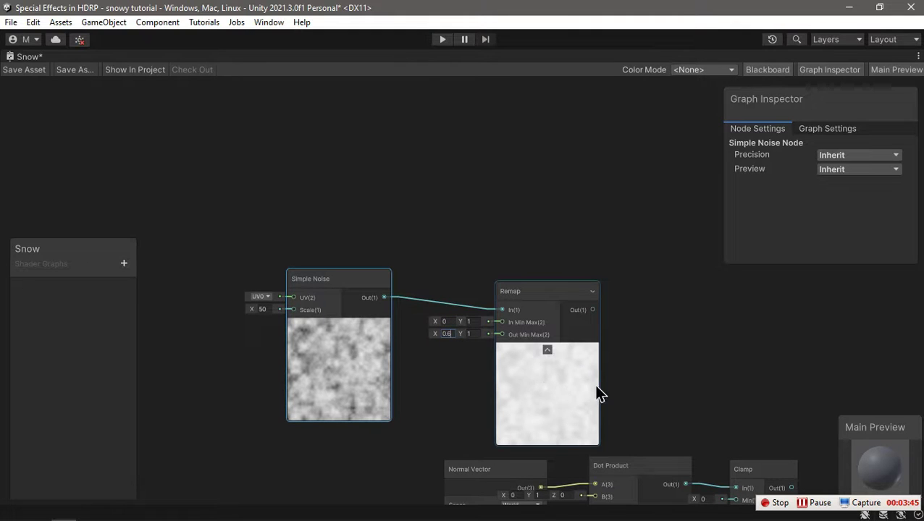
left_click(550, 398)
key("a")
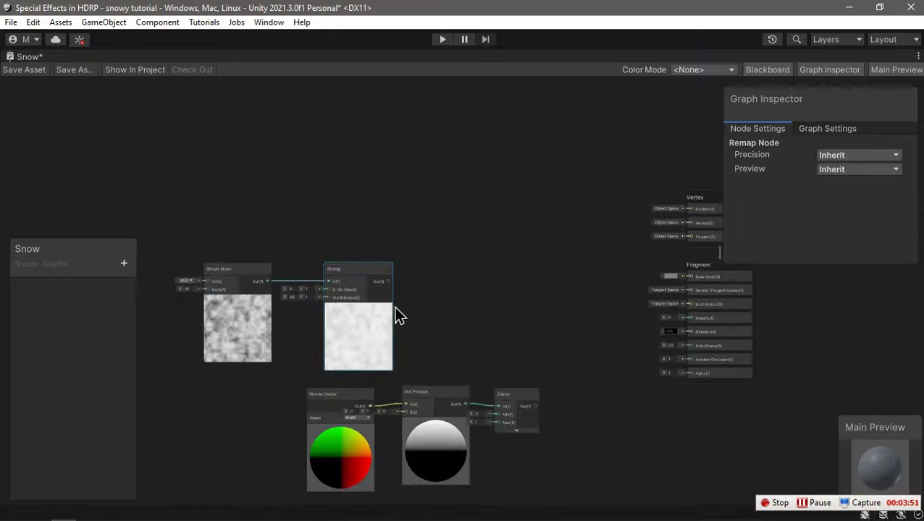
left_click_drag(389, 282, 544, 329)
type("multipl")
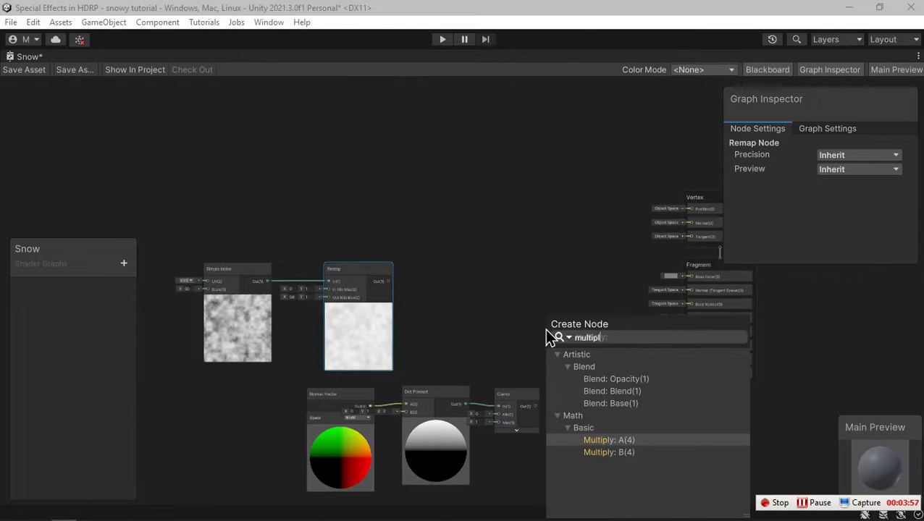
key("Return")
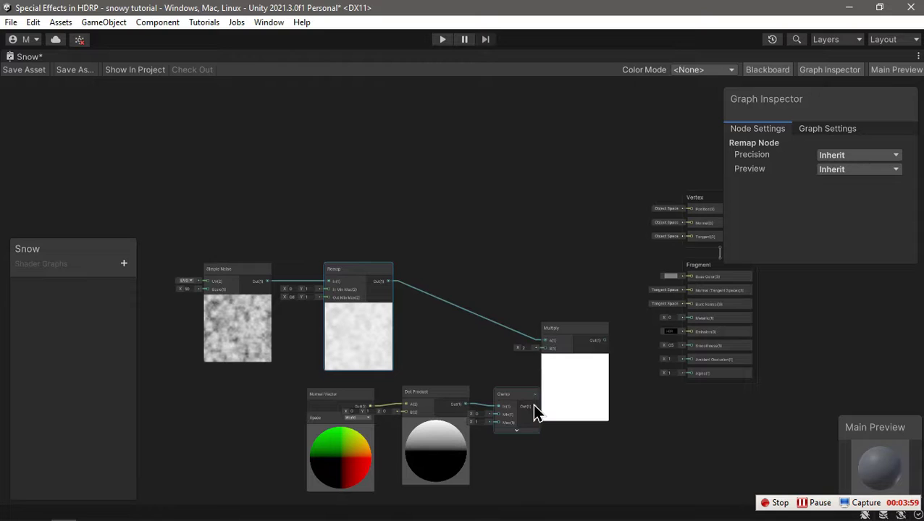
left_click_drag(534, 403, 540, 348)
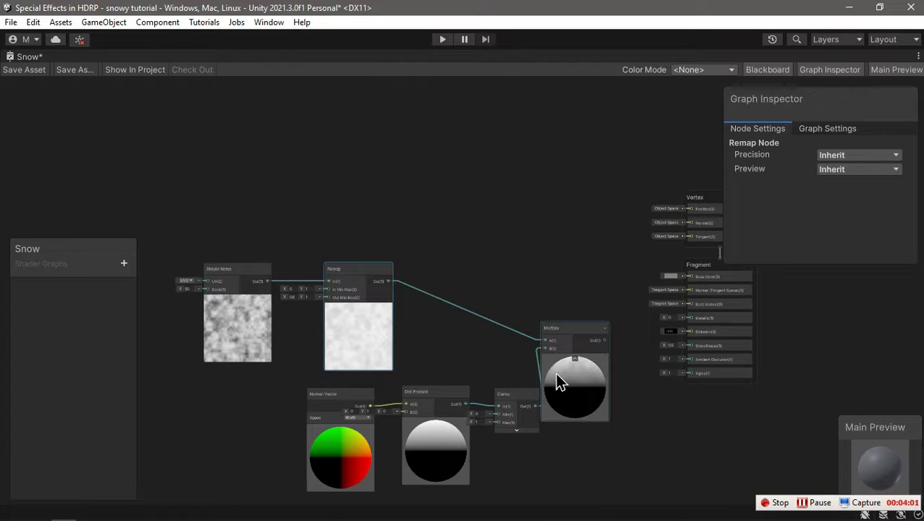
scroll(550, 414, "up", 3)
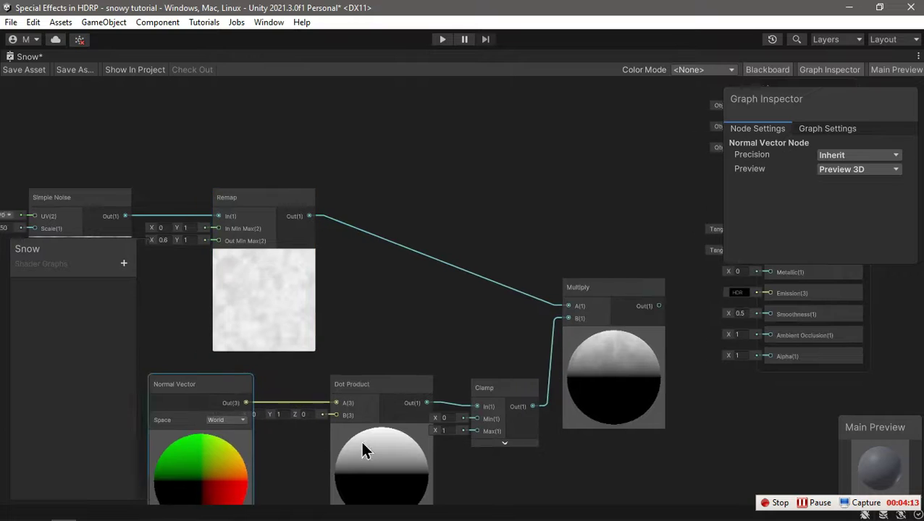
middle_click_drag(306, 454, 448, 399)
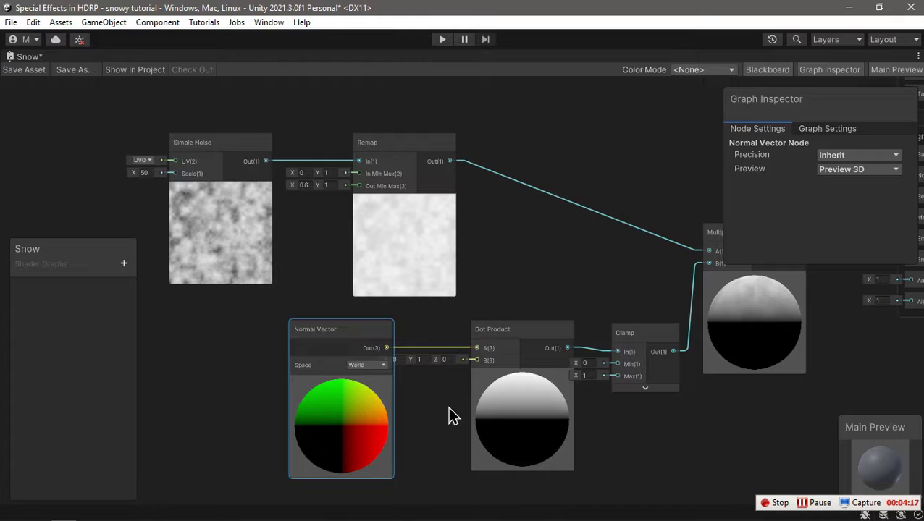
Add a Vector 3 node and wire it into the Dot Product's B input
left_click(421, 452)
key("space")
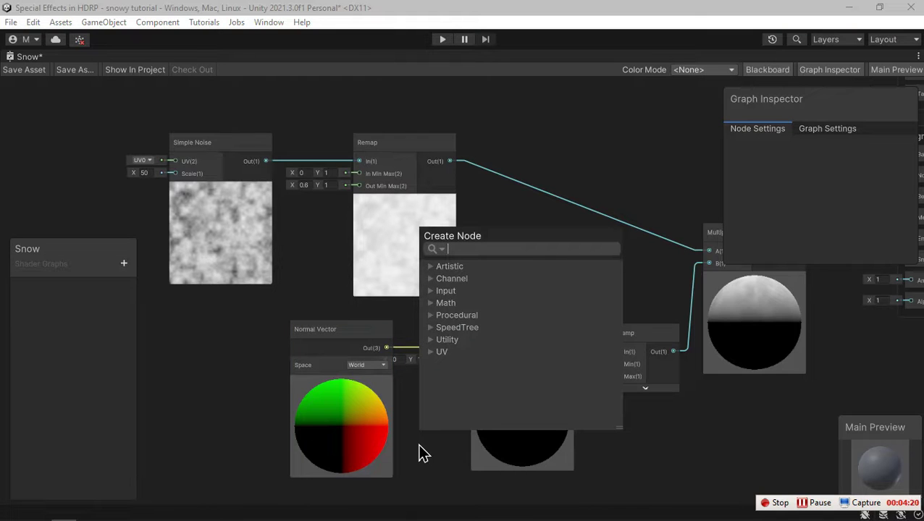
type("vector3")
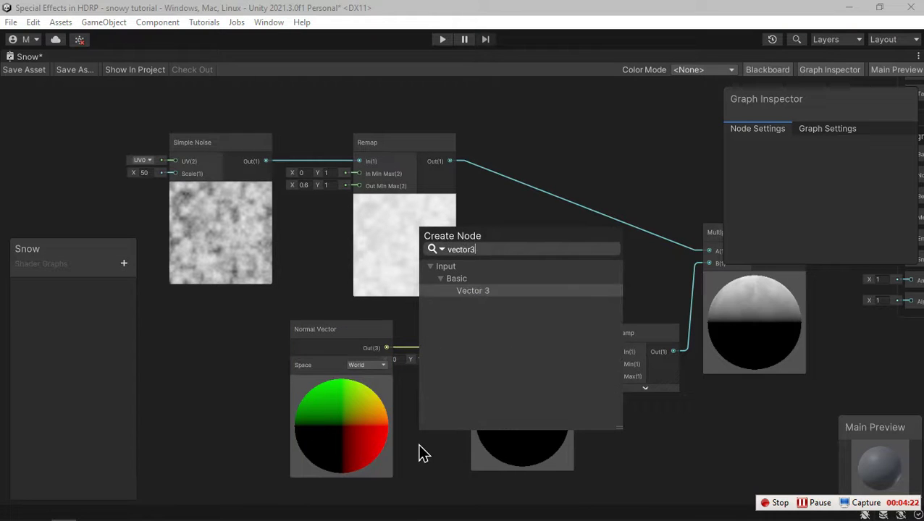
key("Return")
left_click_drag(482, 486, 481, 346)
Convert the Vector 3 into a property named 'direction' with default Y set to 1
left_click(442, 457)
right_click(444, 458)
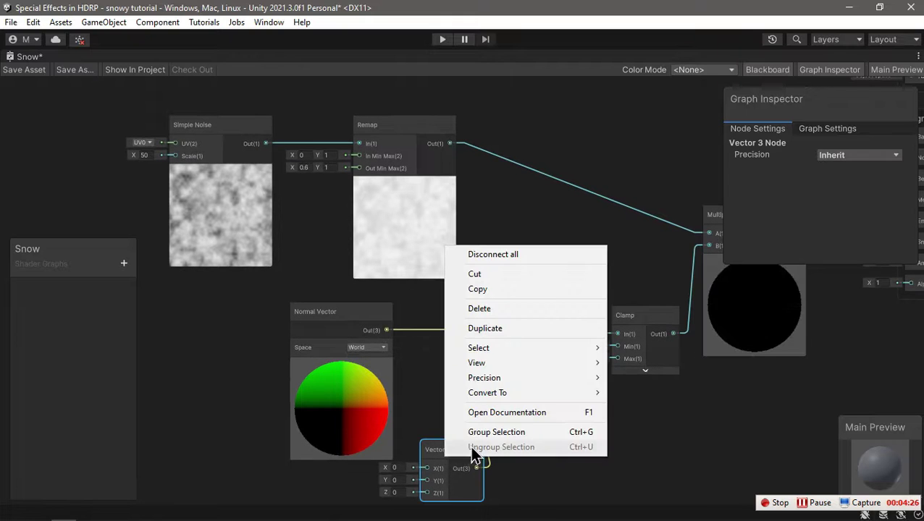
mouse_move(506, 392)
left_click(652, 432)
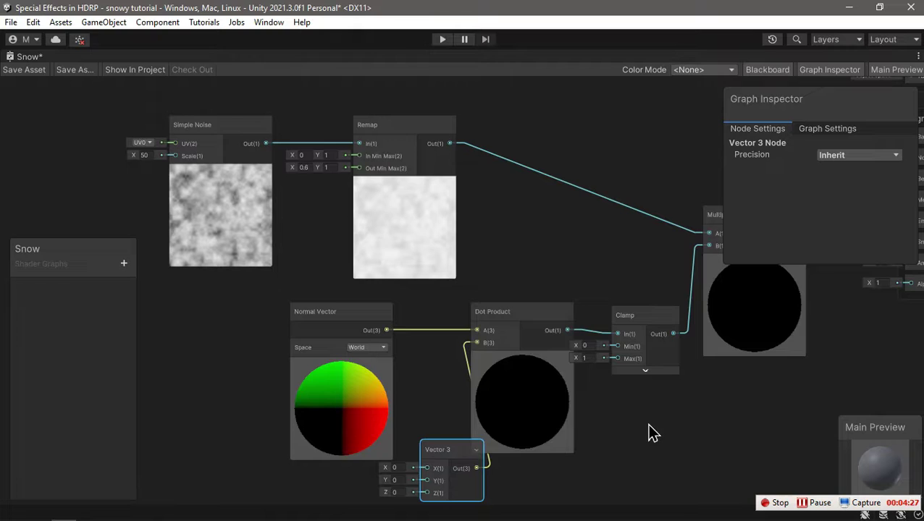
double_click(46, 292)
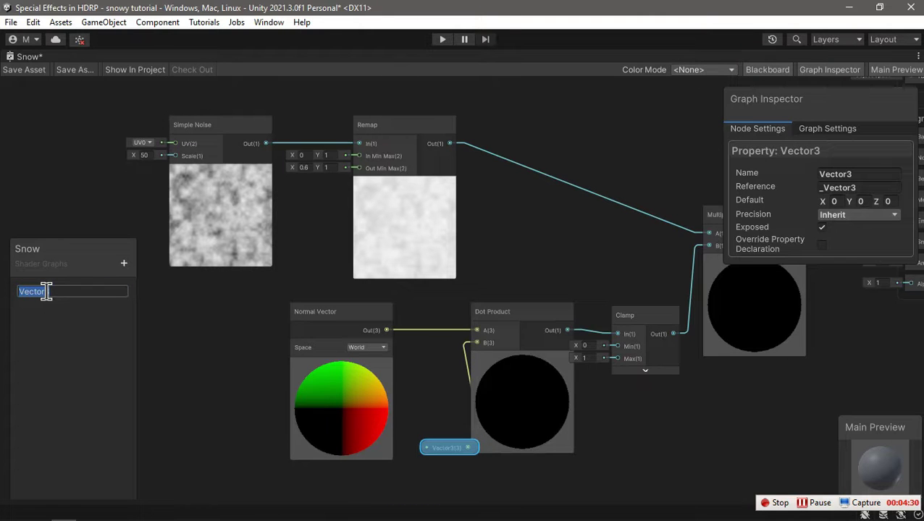
type("direction")
key("Return")
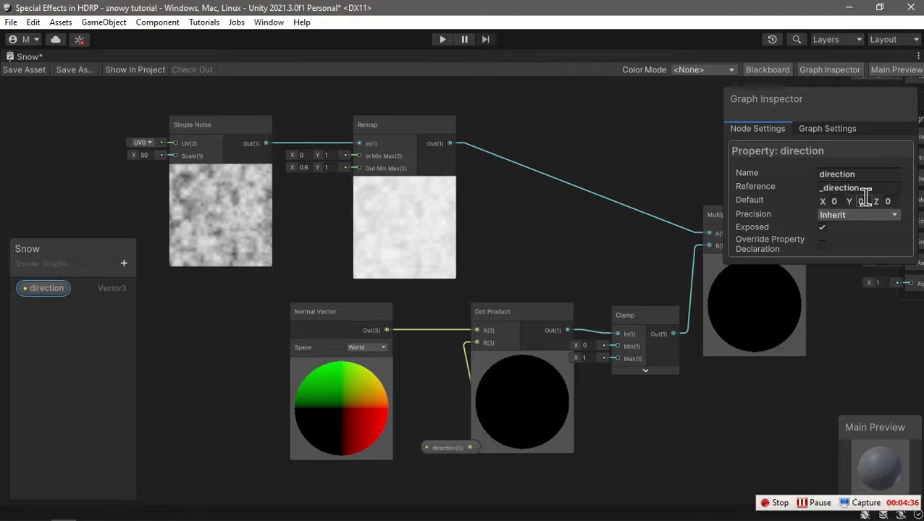
type("1")
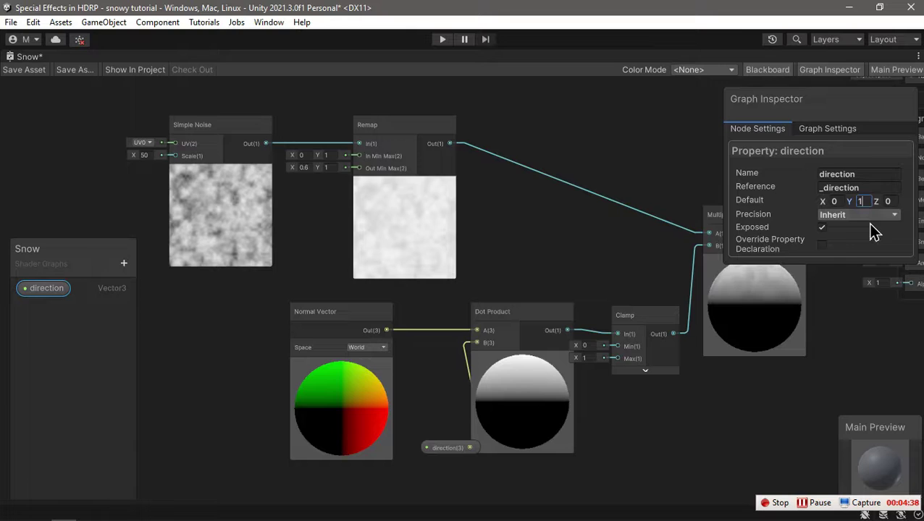
left_click(590, 408)
scroll(592, 426, "down", 2)
Wire the Multiply output into the Fragment Alpha and Base Color inputs
scroll(561, 346, "up", 4)
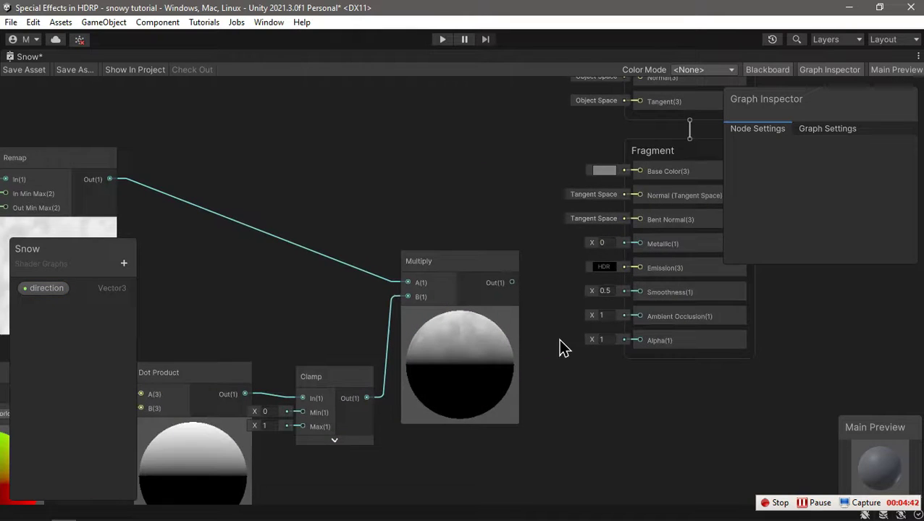
middle_click_drag(470, 412, 424, 426)
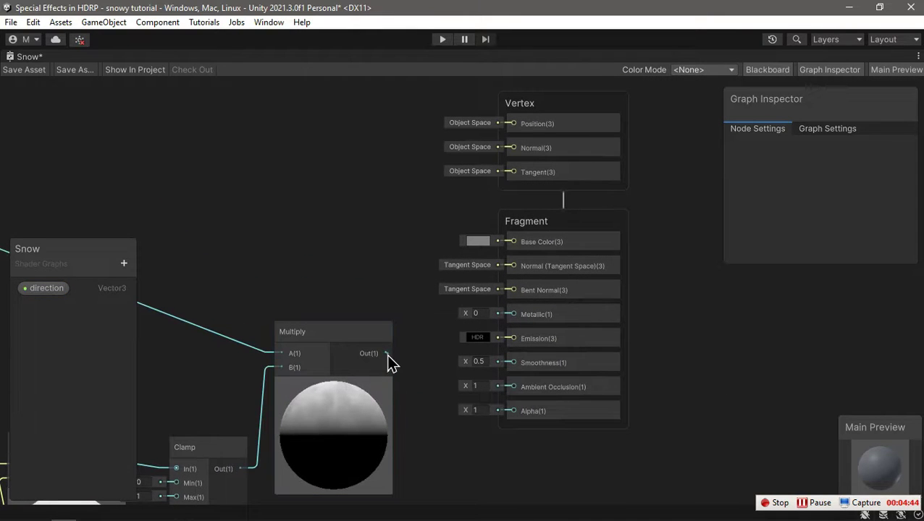
left_click_drag(386, 353, 508, 405)
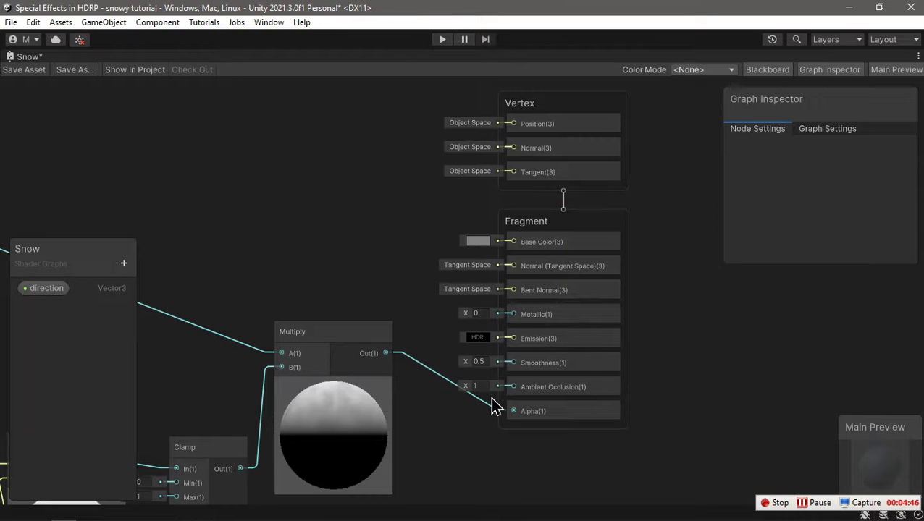
left_click_drag(387, 353, 513, 243)
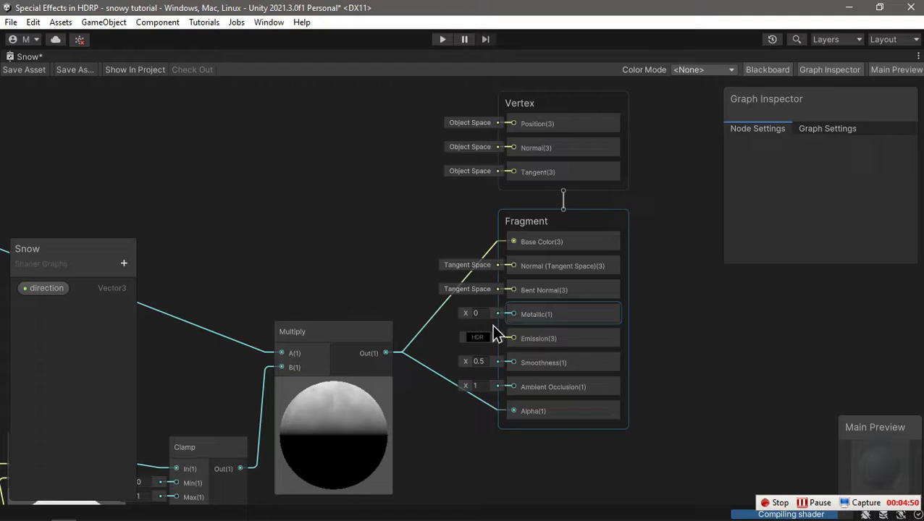
middle_click_drag(442, 465, 427, 323)
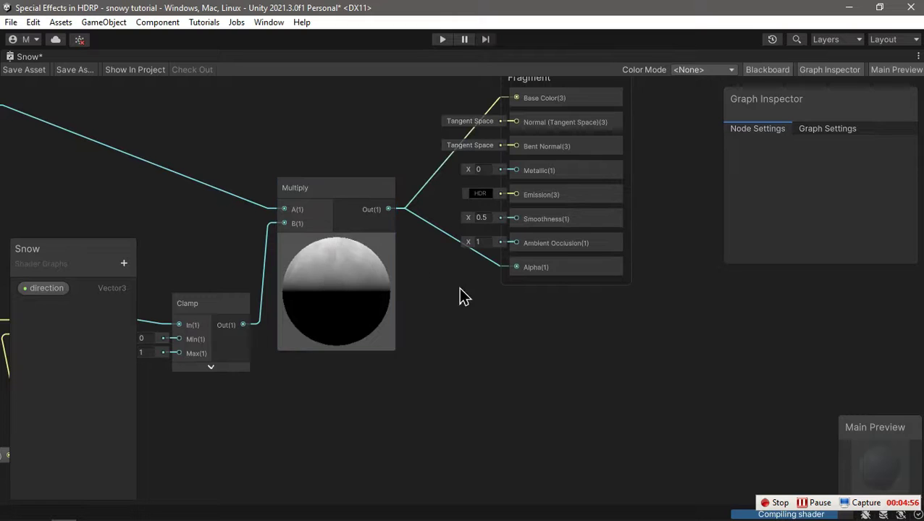
middle_click_drag(460, 295, 457, 341)
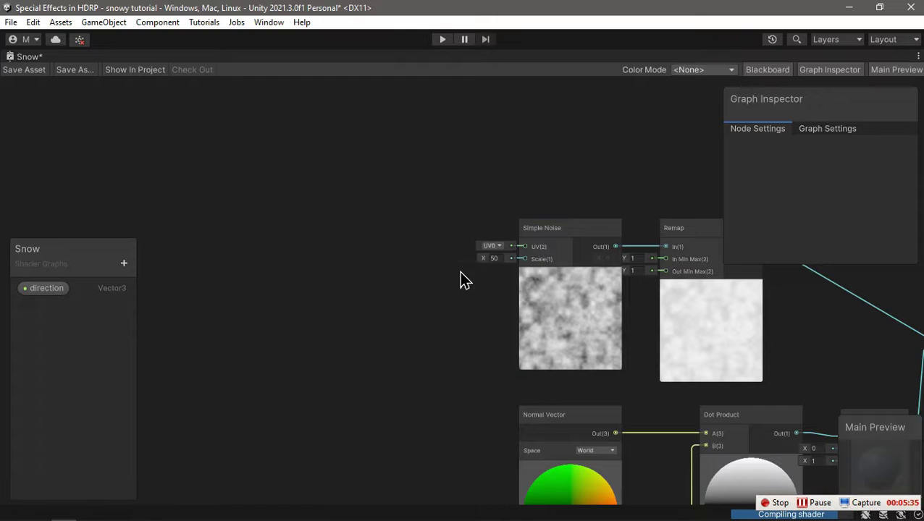
Add a Position node set to Absolute World space and move it to the left
key("space")
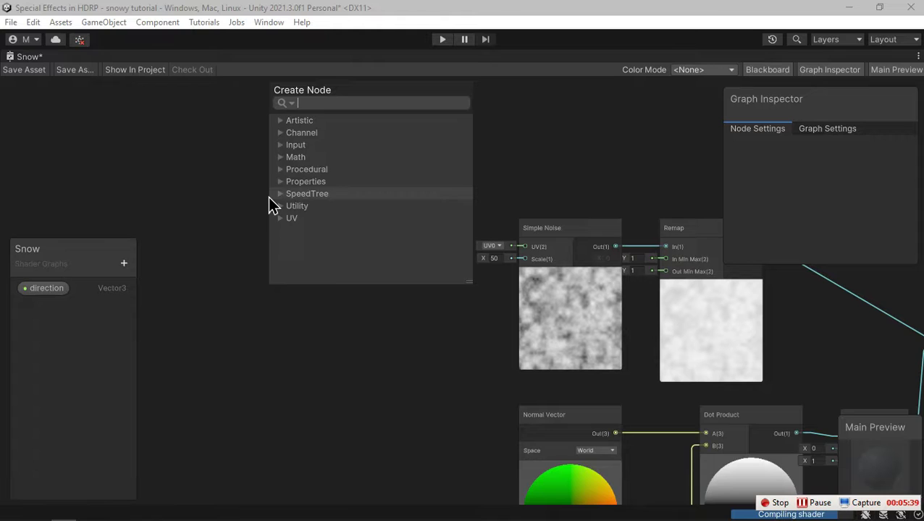
type("posi")
key("Return")
scroll(353, 277, "up", 2)
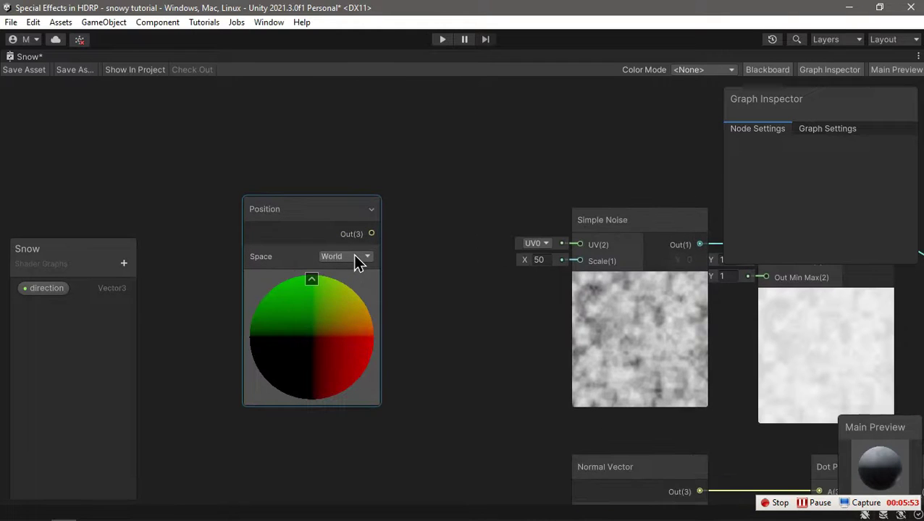
left_click(354, 257)
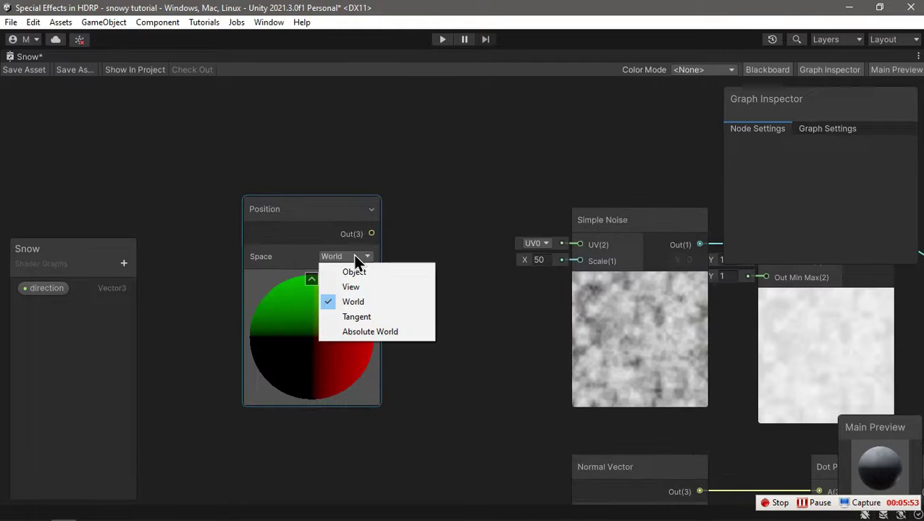
left_click(375, 332)
left_click_drag(319, 221, 209, 228)
middle_click_drag(400, 335, 516, 312)
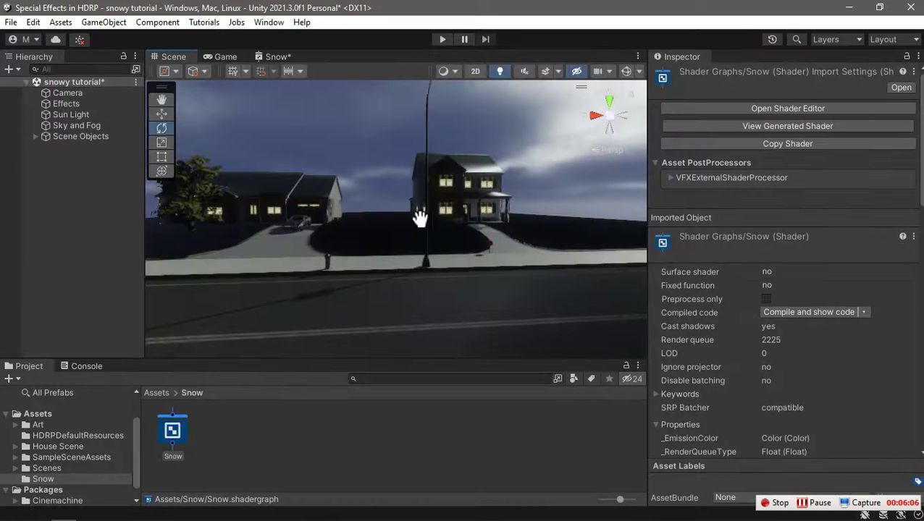
middle_click_drag(477, 241, 502, 186)
right_click_drag(502, 186, 575, 185)
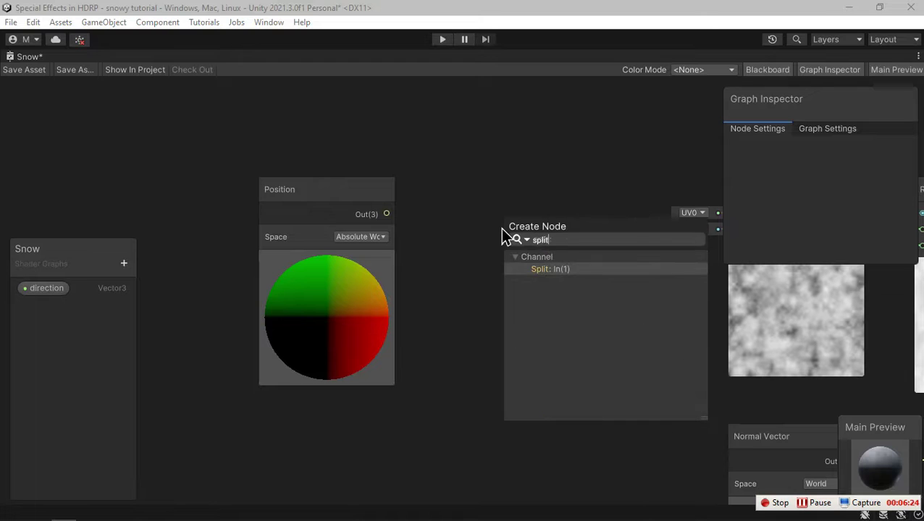
Add a Split node fed by the Position node and lay them out side by side
type("it")
key("Return")
left_click(304, 201)
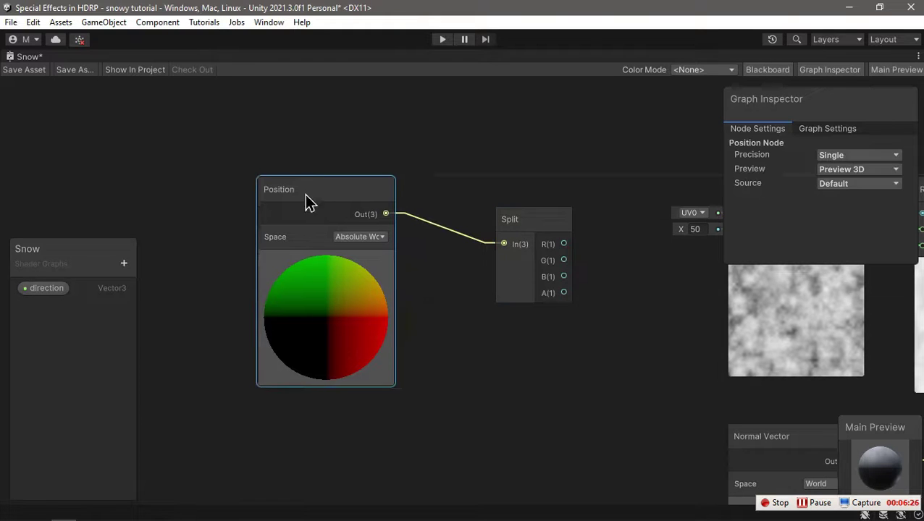
left_click_drag(305, 201, 154, 208)
left_click_drag(520, 225, 471, 239)
Combine Split's R and B channels into R and G and feed the result into Simple Noise UV
type("co")
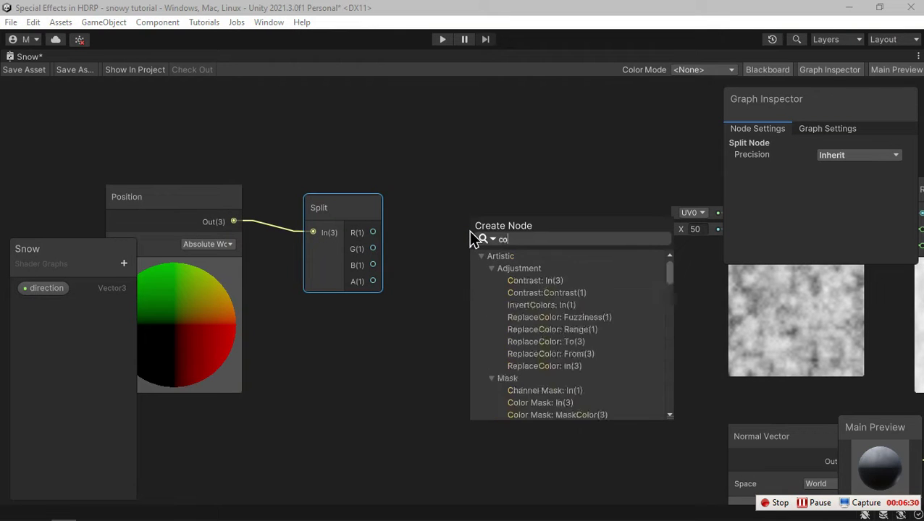
type("mbine")
key("Return")
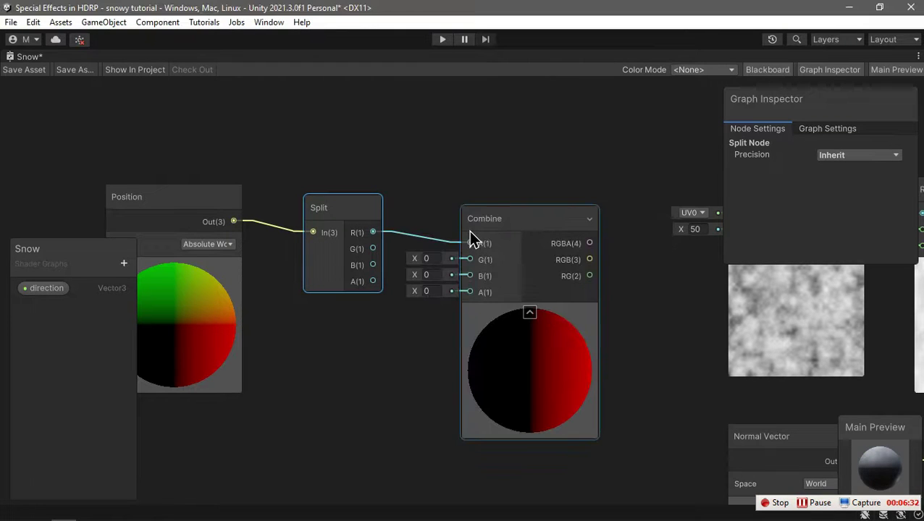
left_click_drag(375, 267, 479, 262)
scroll(512, 367, "down", 3)
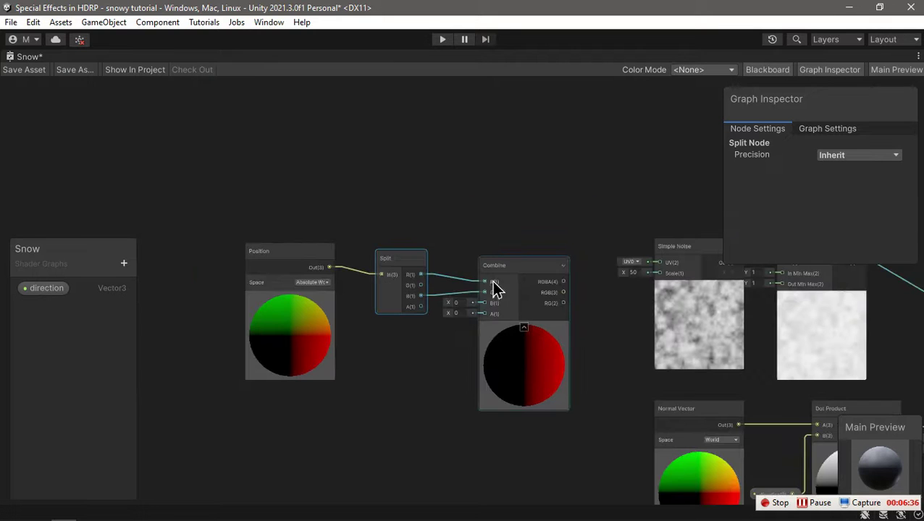
scroll(528, 293, "up", 4)
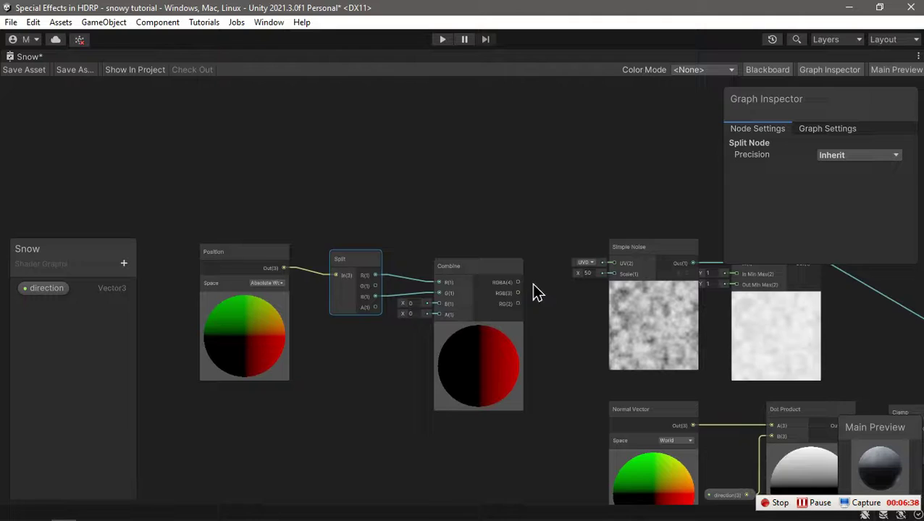
left_click_drag(511, 280, 655, 251)
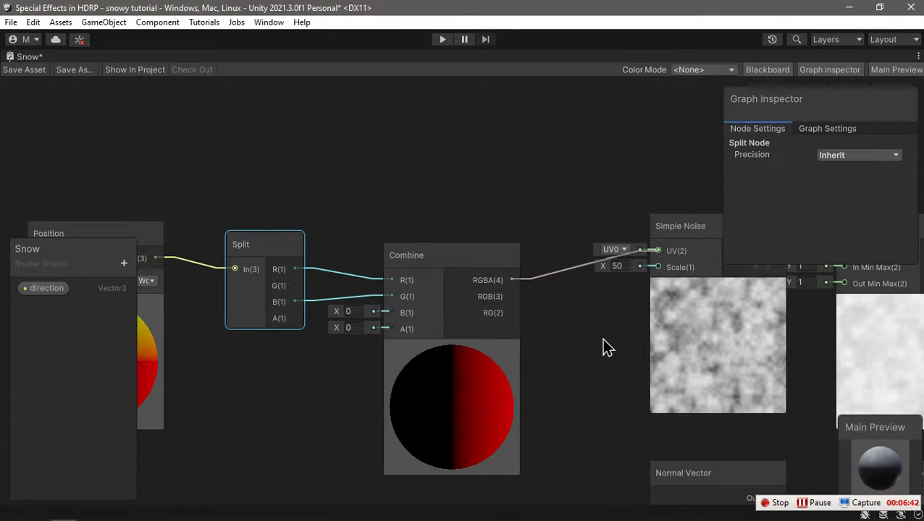
middle_click_drag(646, 302, 520, 295)
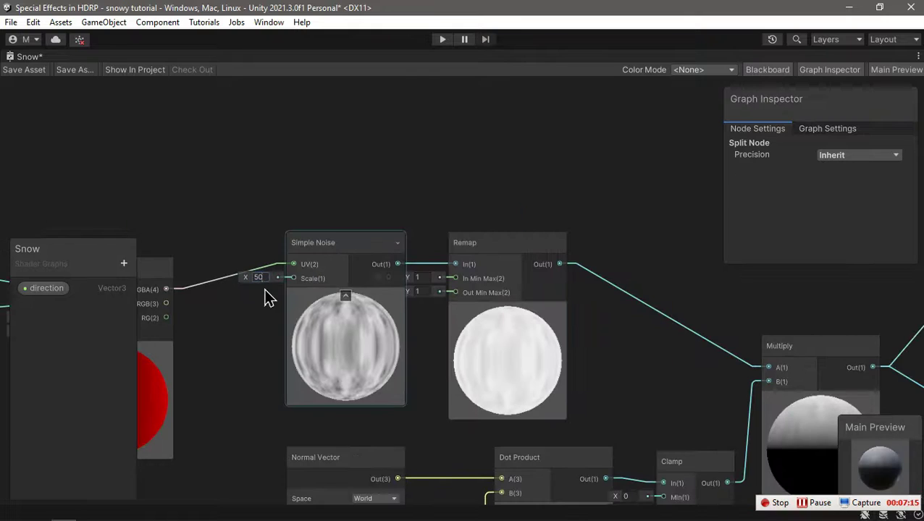
scroll(248, 330, "up", 1)
middle_click_drag(248, 330, 377, 258)
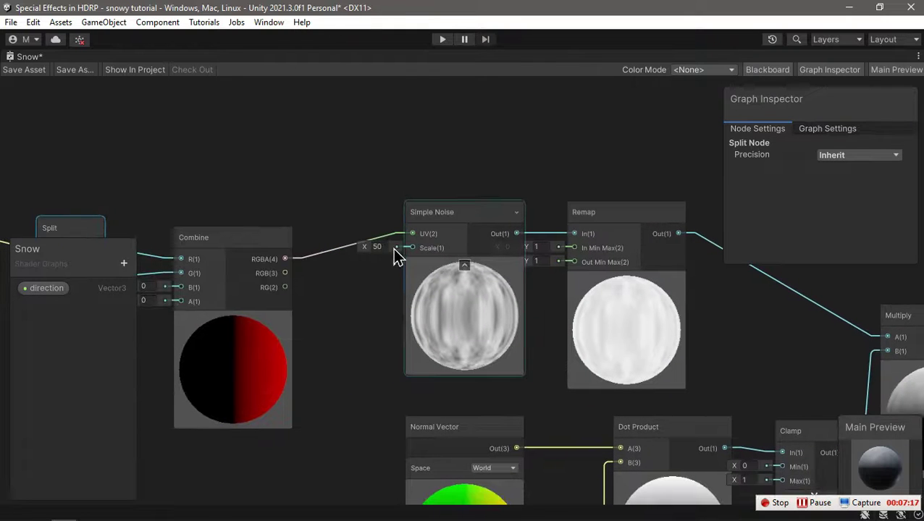
Add a Float node and wire it into the Simple Noise Scale input
left_click(336, 331)
key("space")
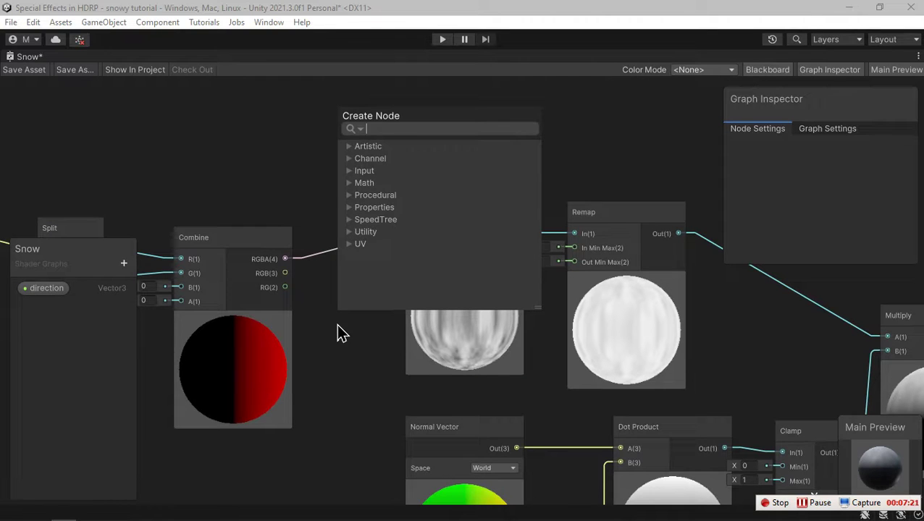
type("float")
key("Return")
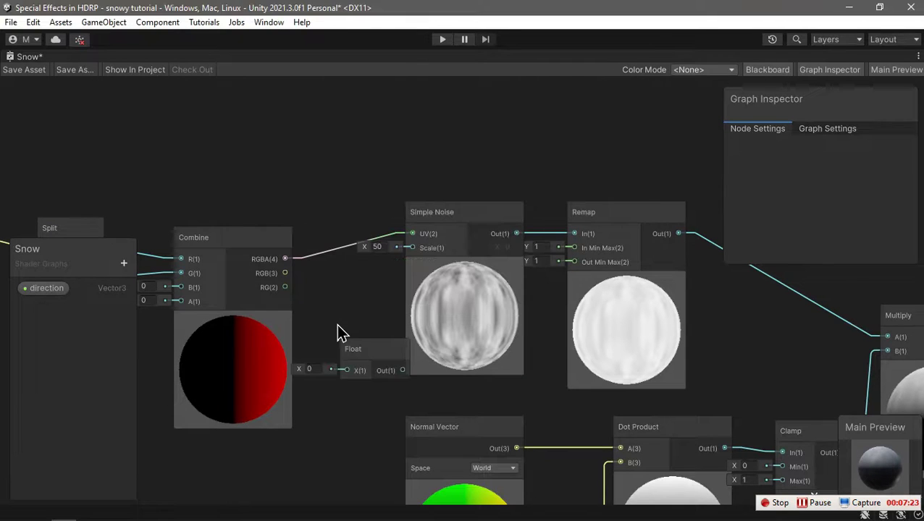
left_click_drag(403, 371, 410, 247)
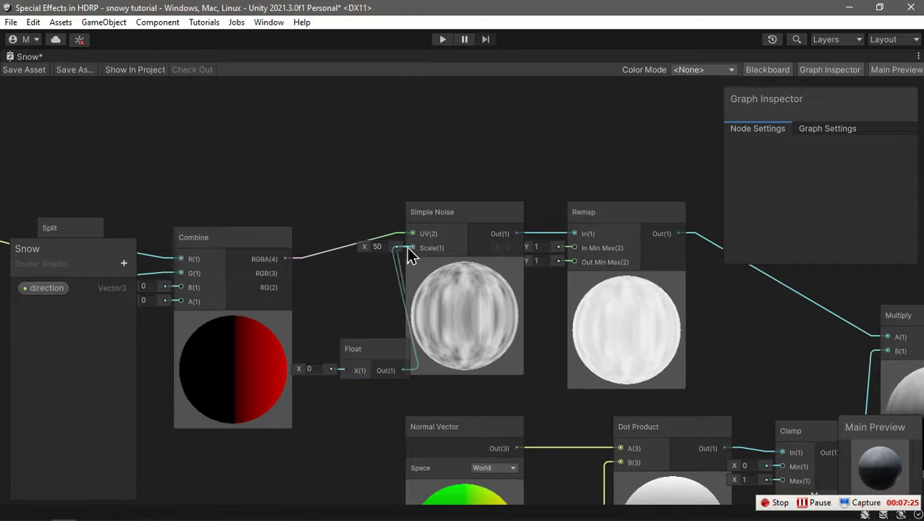
Convert the Float node into an exposed property named 'scale'
right_click(361, 341)
mouse_move(422, 280)
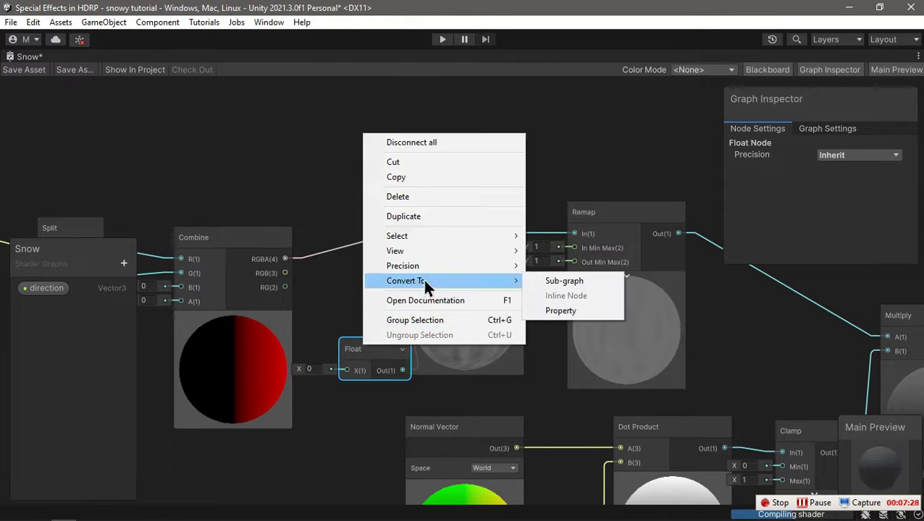
left_click(562, 310)
double_click(45, 310)
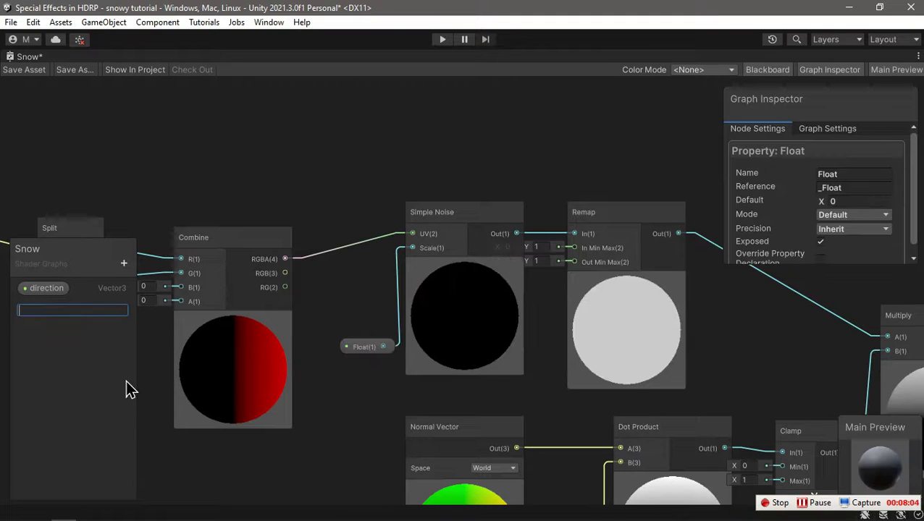
type("scale")
left_click(866, 201)
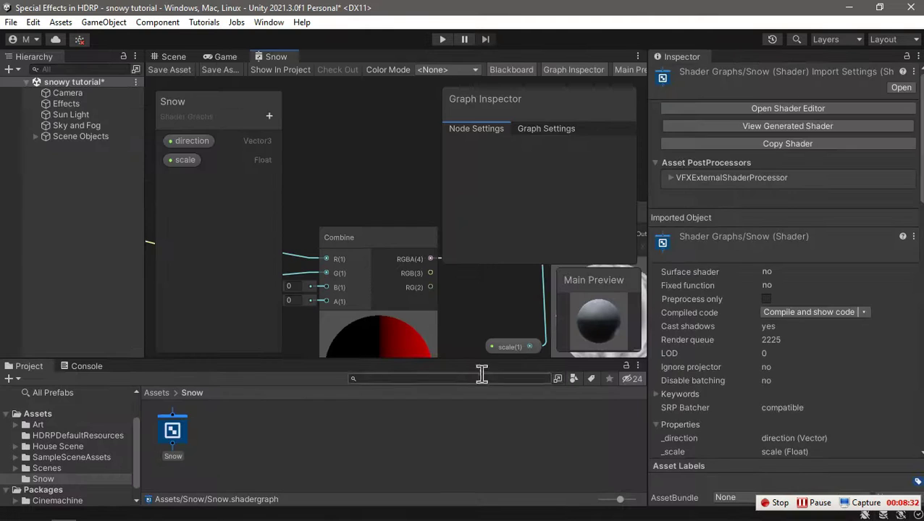
Create a new material named 'snow mat' from the Snow shader
left_click(381, 466)
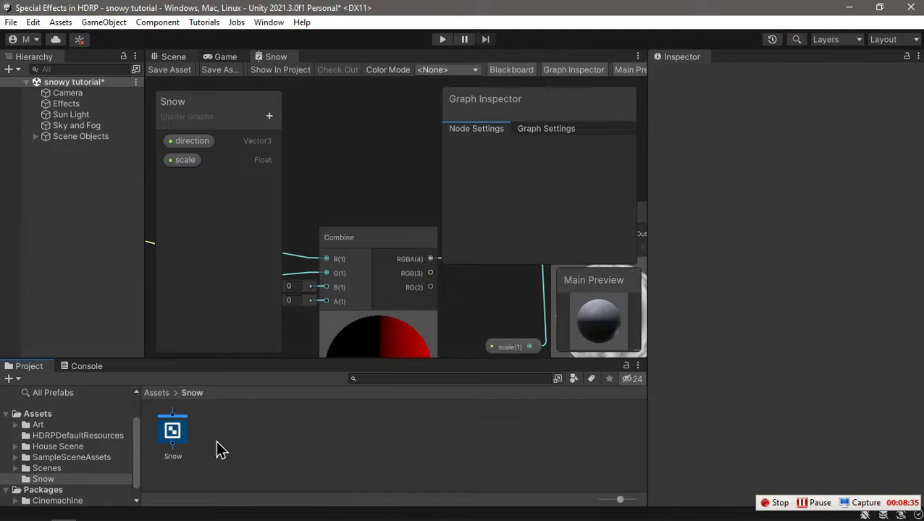
key("ctrl+1")
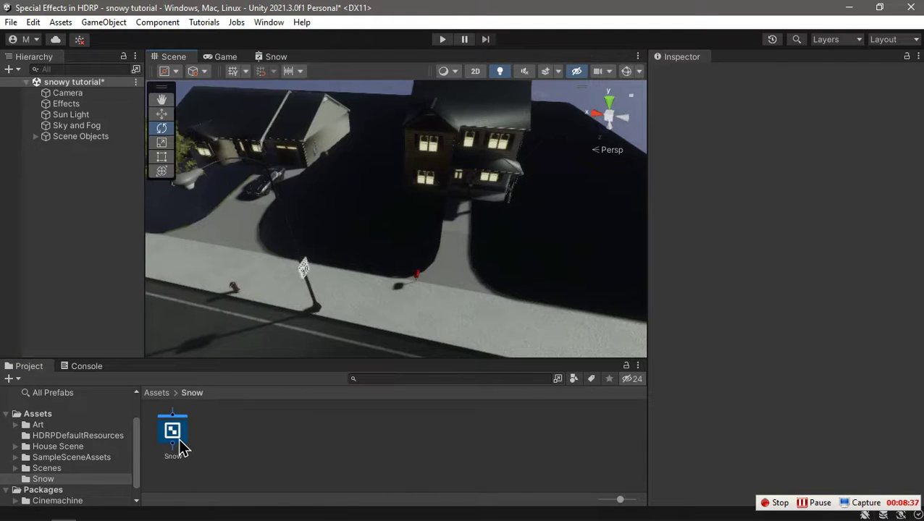
left_click(181, 449)
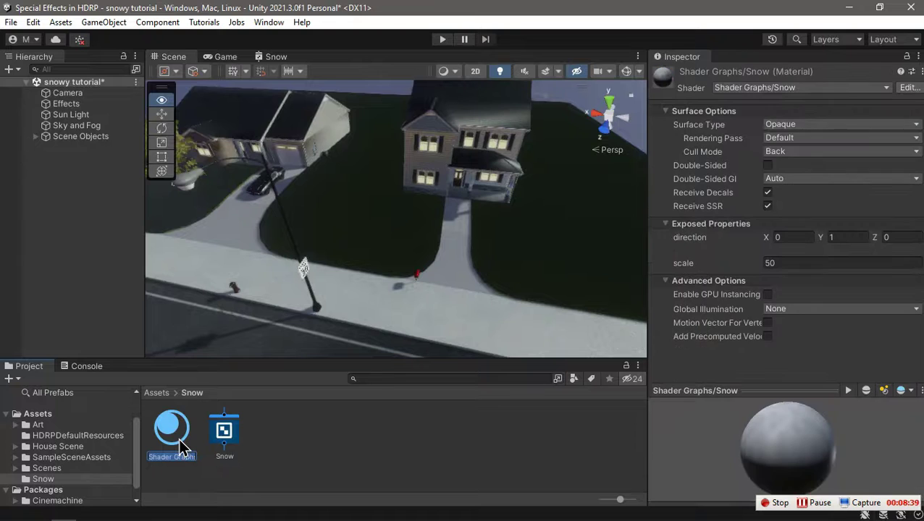
type("snow mat")
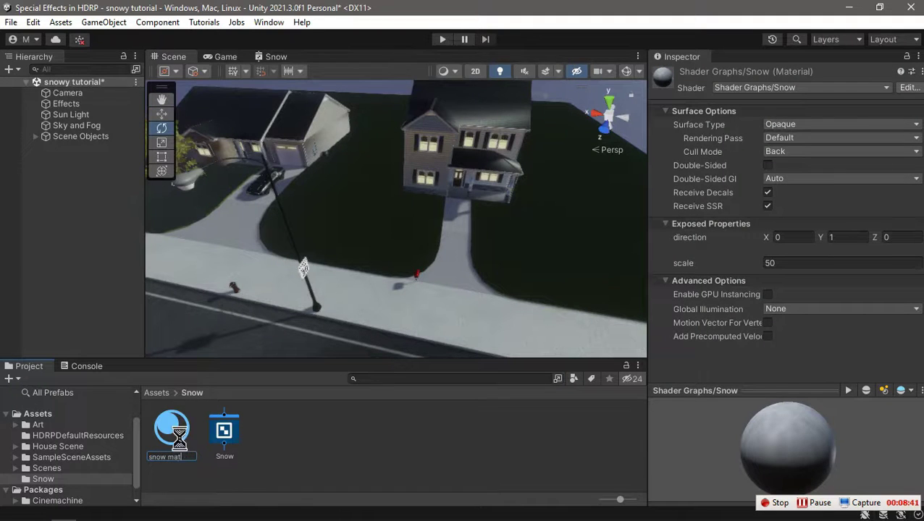
key("Return")
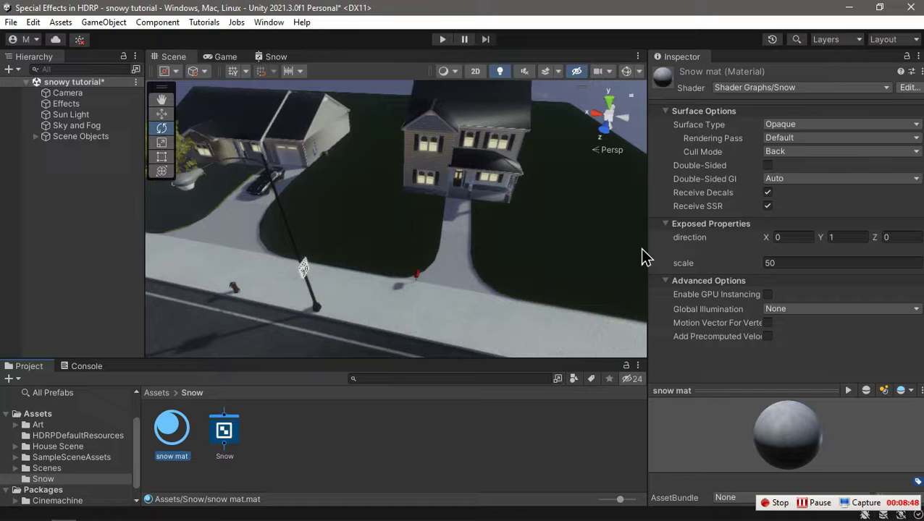
Set snow mat's Surface Type to Transparent and its Blending Mode to Premultiply
left_click(820, 124)
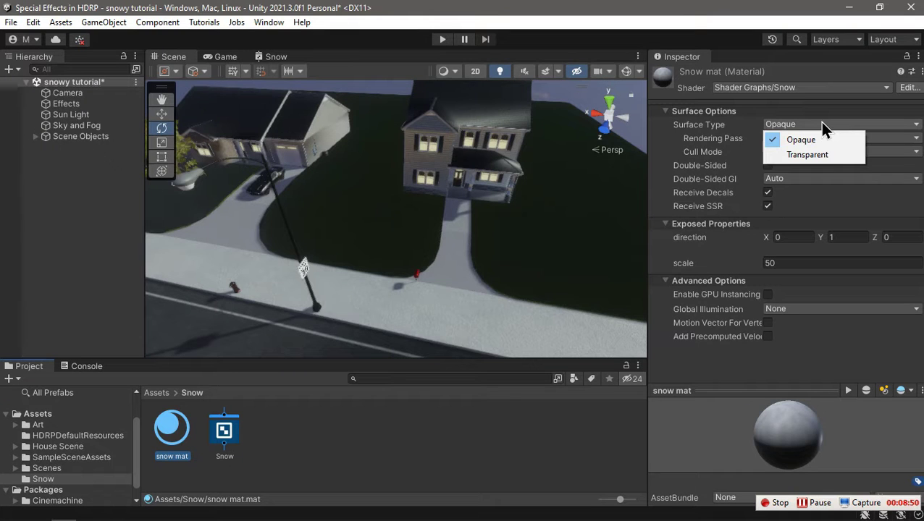
left_click(824, 155)
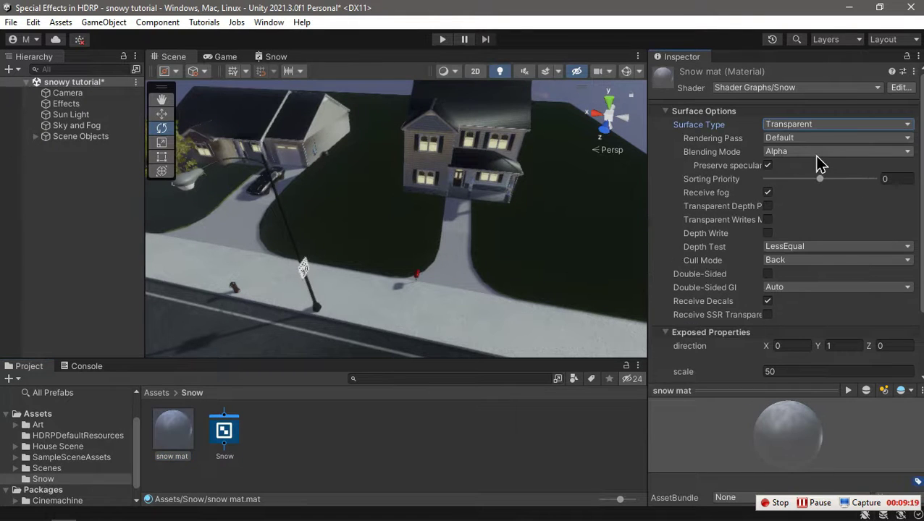
left_click(790, 154)
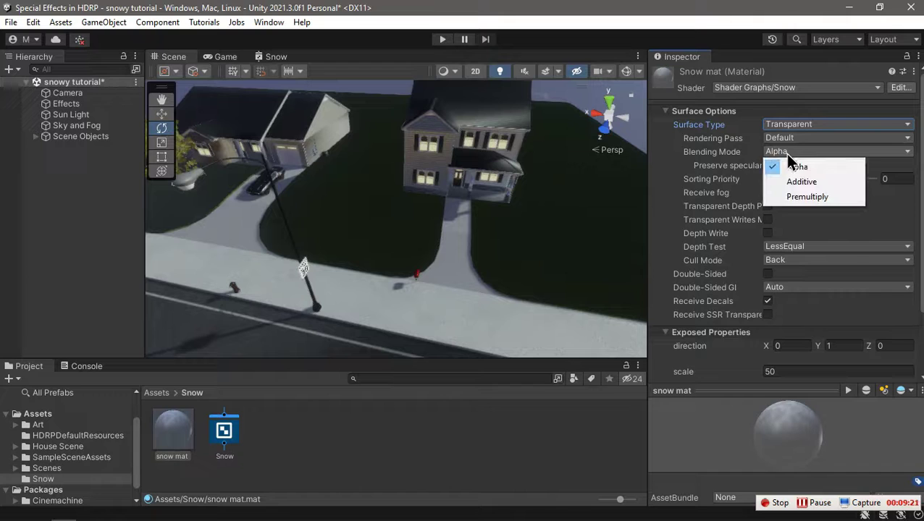
left_click(825, 184)
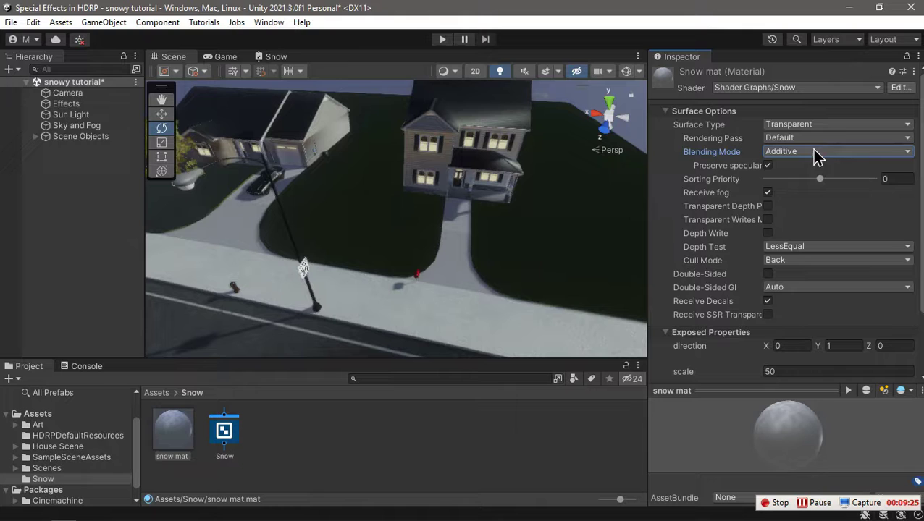
left_click(812, 153)
left_click(805, 197)
left_click(817, 152)
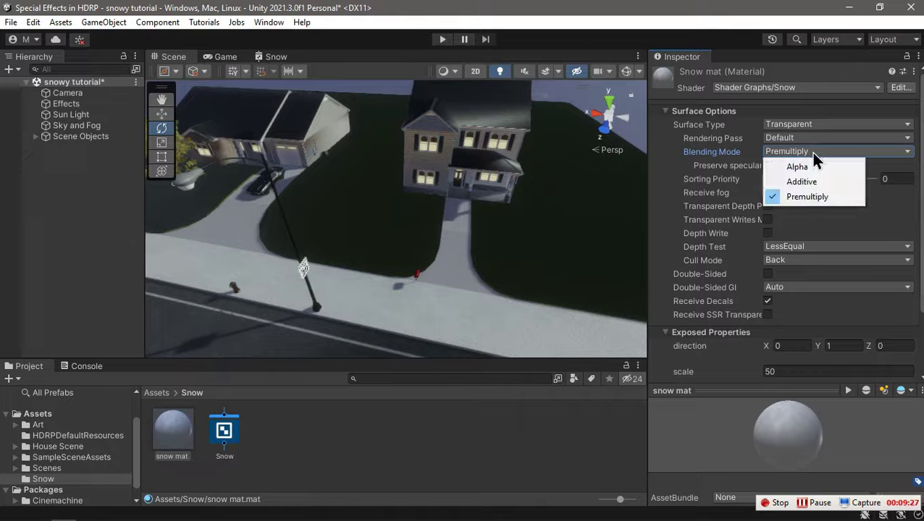
left_click(809, 170)
left_click(816, 152)
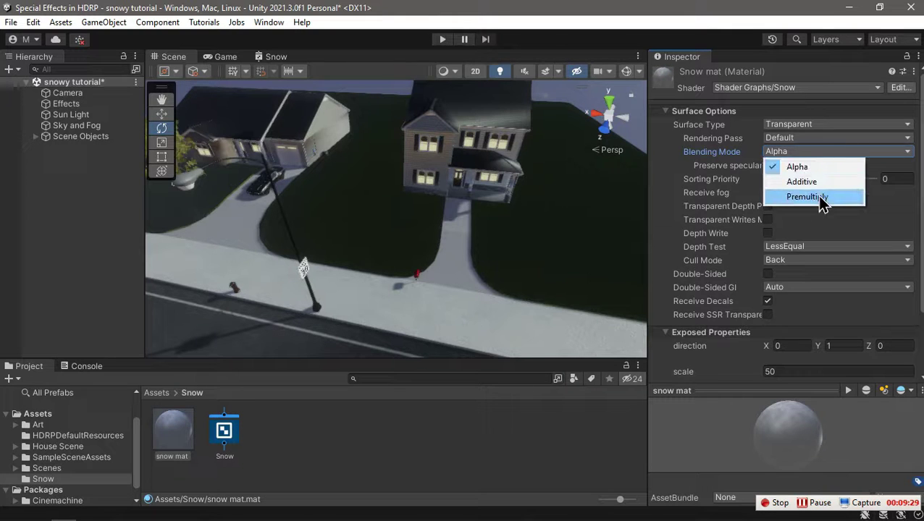
left_click(805, 196)
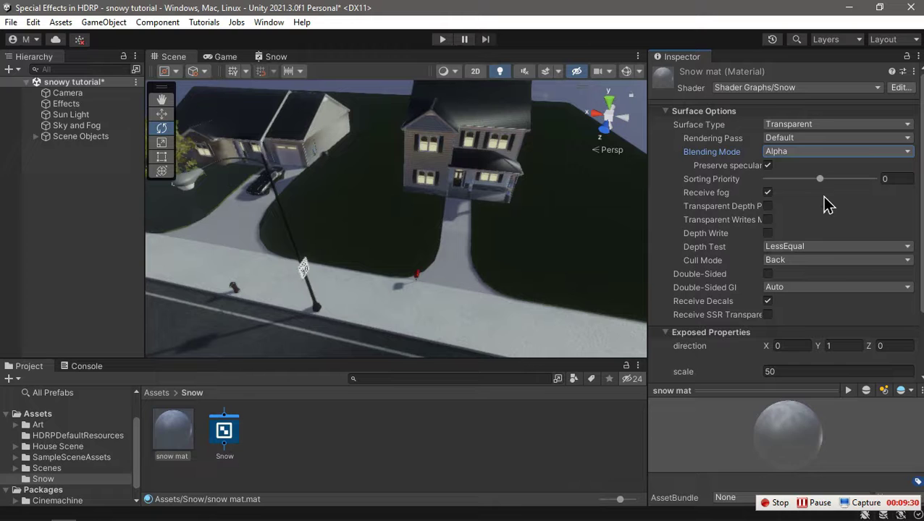
left_click(442, 479)
right_click_drag(450, 340, 455, 245)
Add a Custom Pass volume to the scene and name it 'snow pass'
right_click(49, 176)
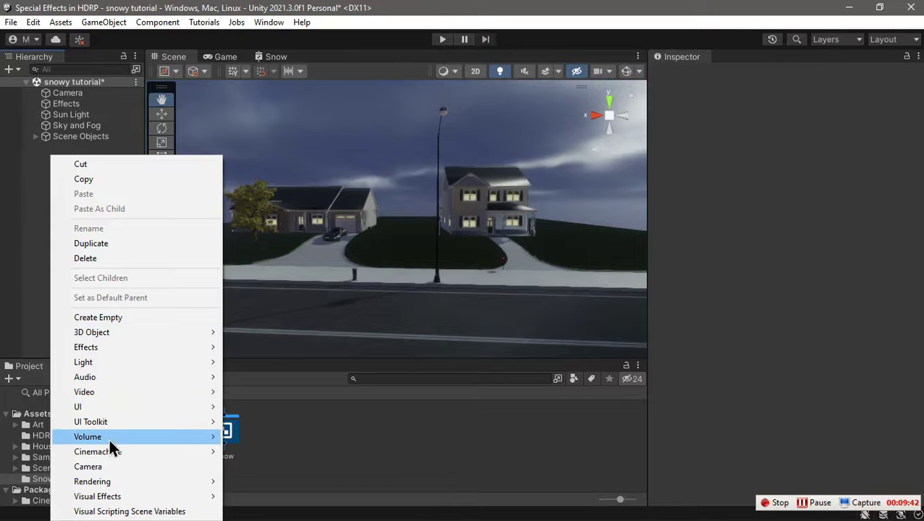
mouse_move(199, 438)
left_click(278, 438)
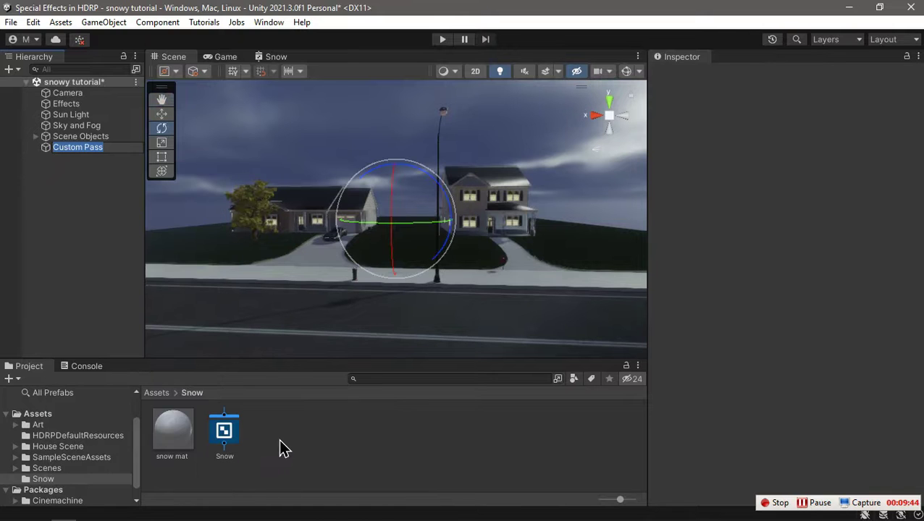
type("snow")
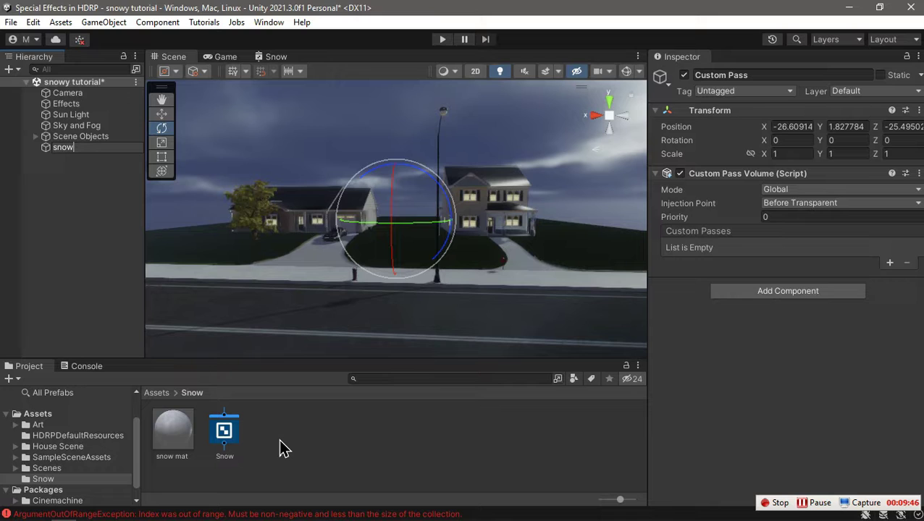
key("Return")
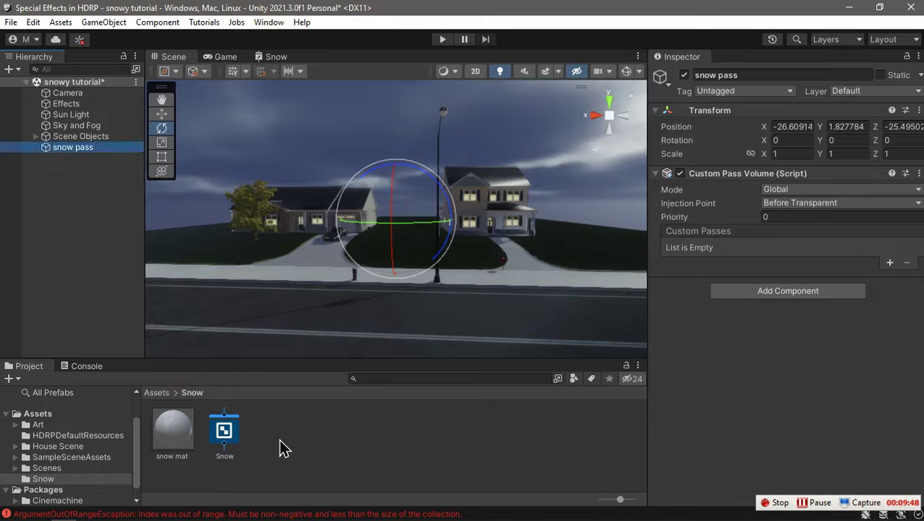
Add a Draw Renderers custom pass and assign snow mat as its override material
left_click(890, 263)
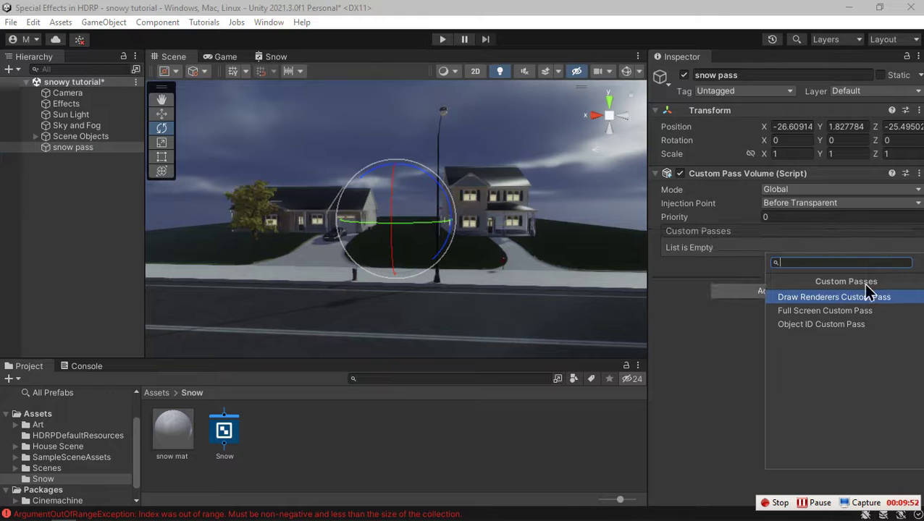
left_click(905, 299)
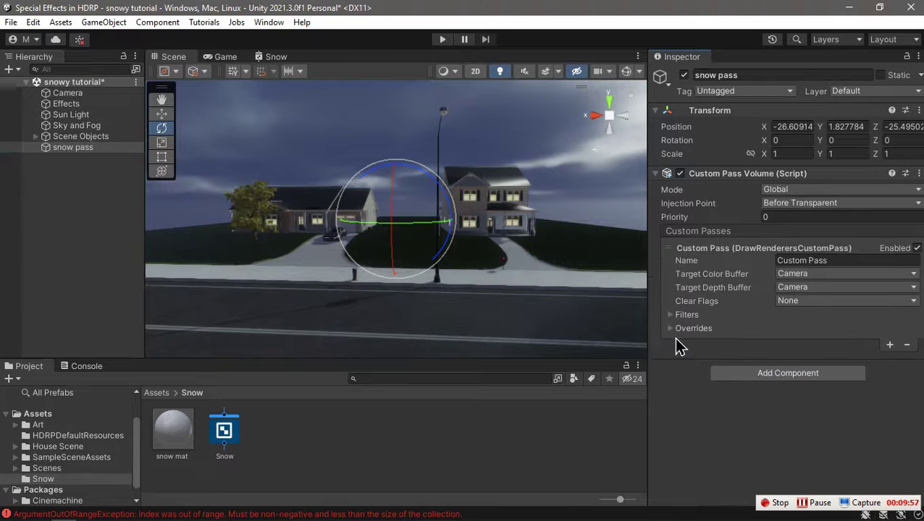
left_click(666, 333)
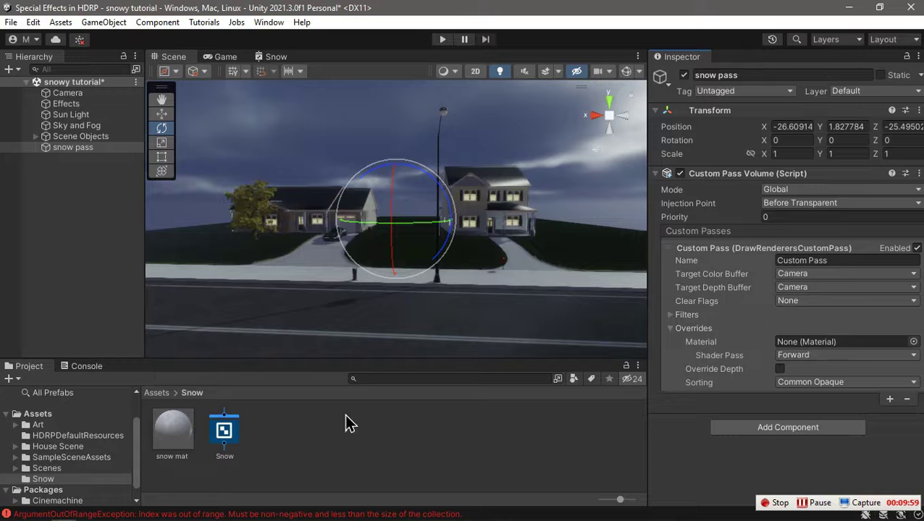
left_click_drag(178, 435, 811, 352)
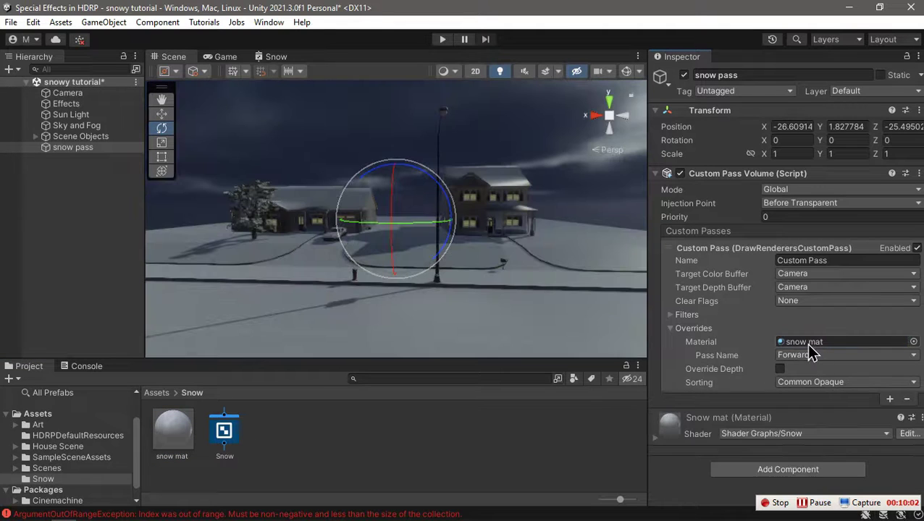
Fly the scene camera around the snowy houses, garage and car, then select snow pass
left_click(427, 479)
right_click_drag(448, 300, 381, 319)
key("w")
right_click_drag(449, 251, 747, 207)
key("s")
right_click_drag(520, 193, 478, 282)
left_click(92, 151)
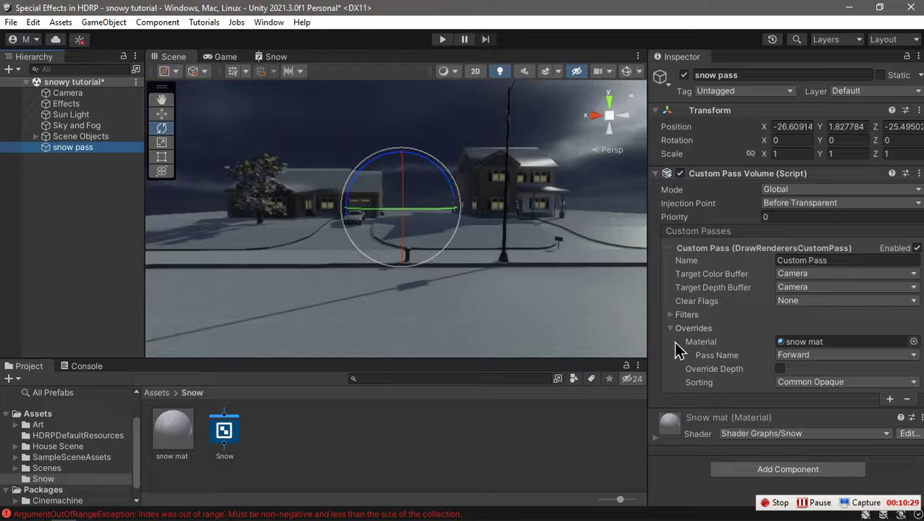
Change snow mat's noise scale to 48.57 and fly over the street to review it
left_click(166, 433)
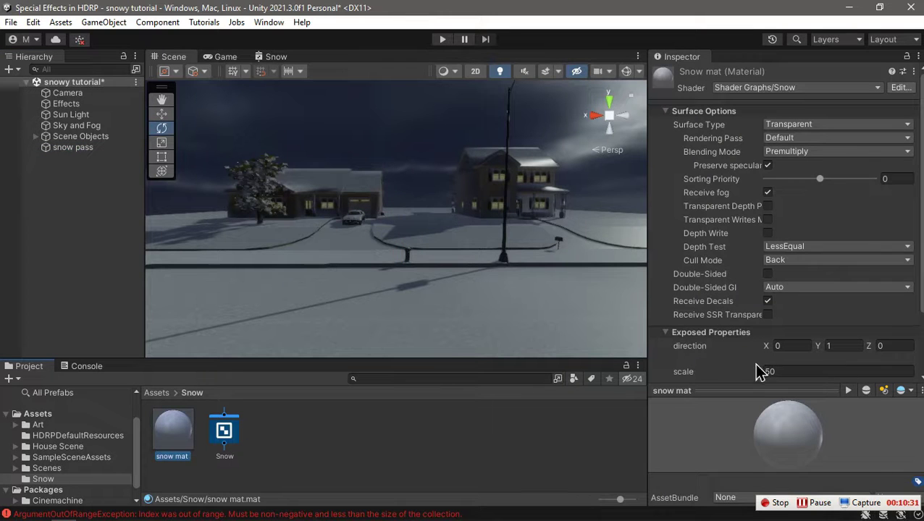
left_click_drag(742, 370, 835, 384)
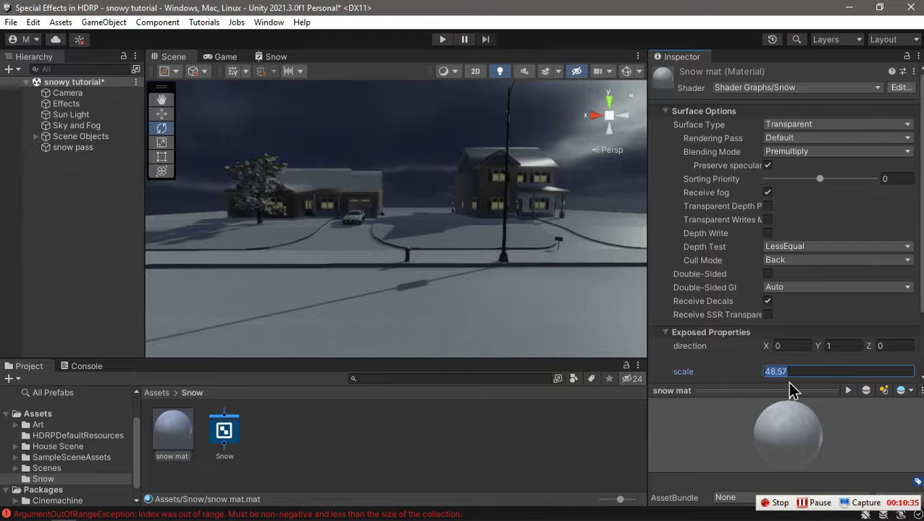
left_click(486, 313)
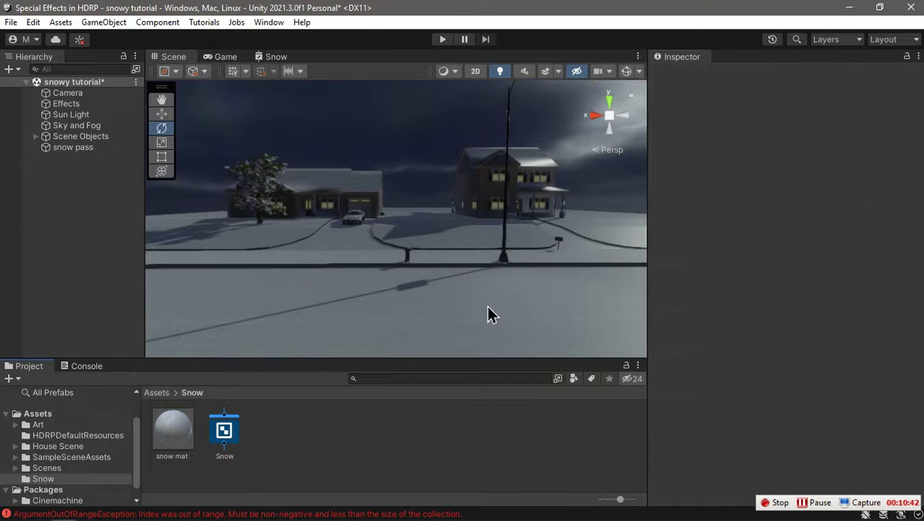
mouse_move(486, 313)
right_mouse_down()
mouse_move(491, 299)
mouse_move(466, 319)
mouse_move(481, 321)
mouse_move(495, 346)
mouse_move(495, 330)
right_mouse_up()
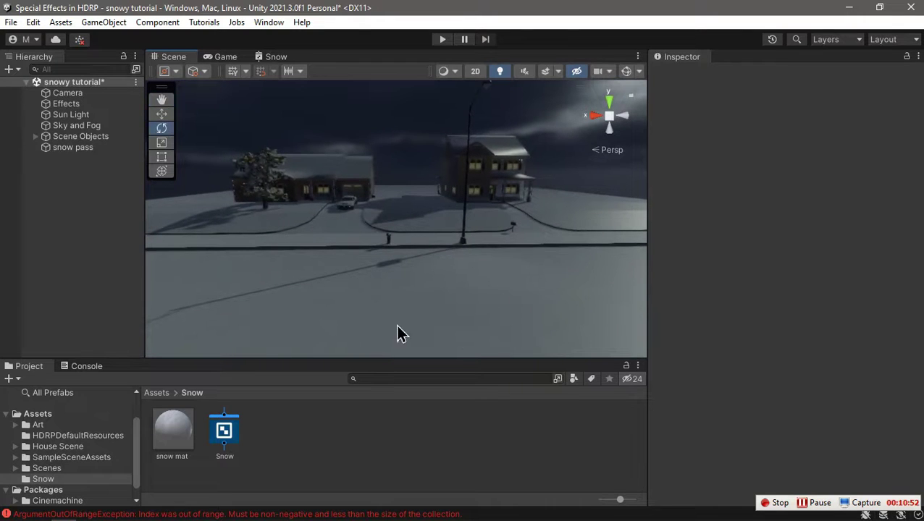
Assign the street object to the '10: Not in Snow' layer so the road shows bare asphalt
left_click(302, 303)
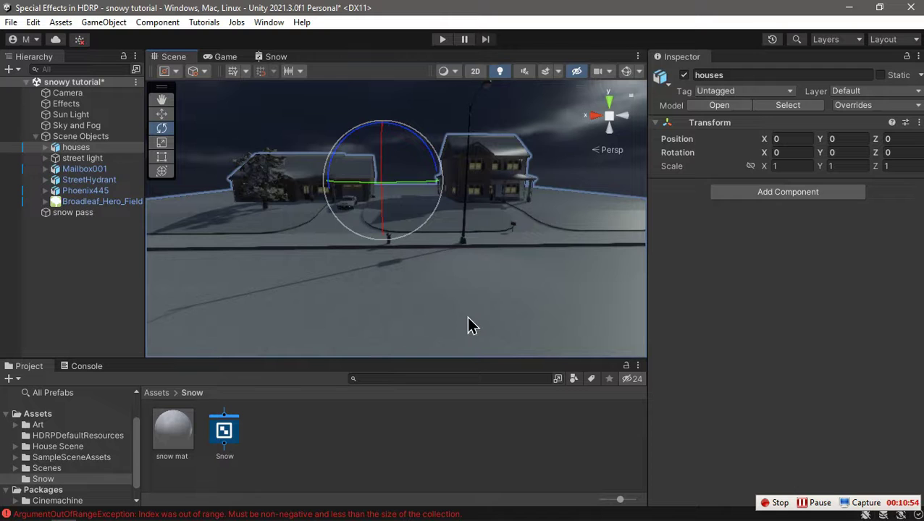
left_click(511, 315)
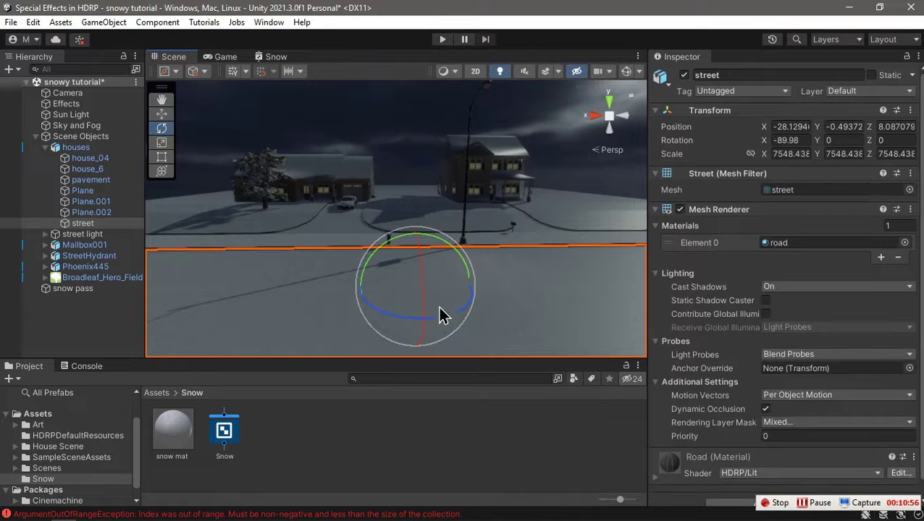
left_click(900, 95)
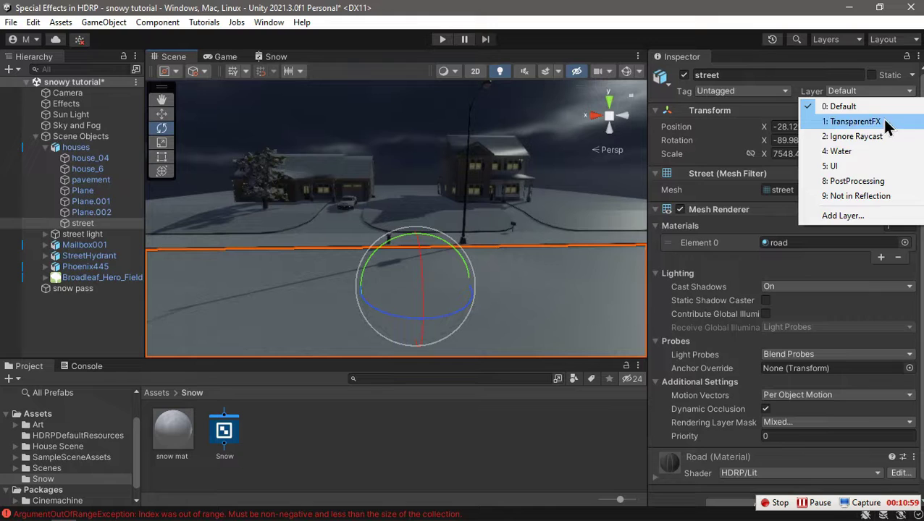
left_click(860, 217)
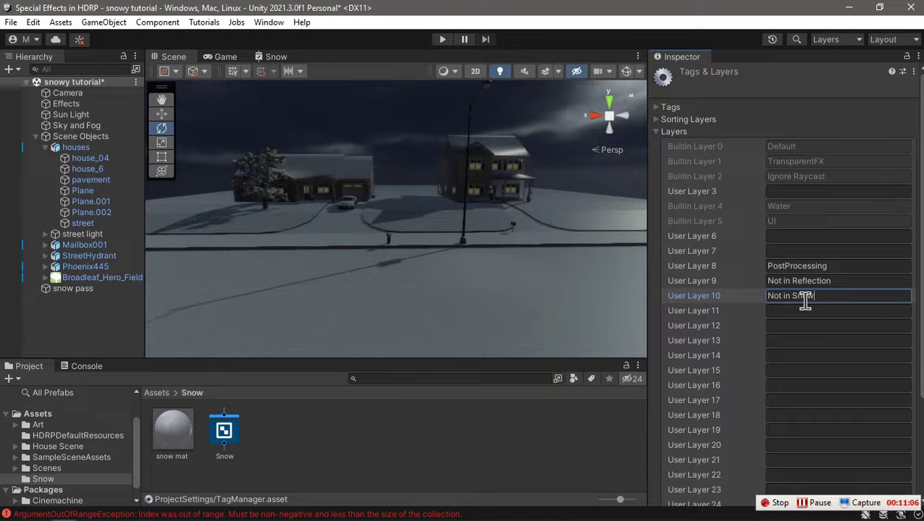
left_click(565, 432)
left_click(86, 223)
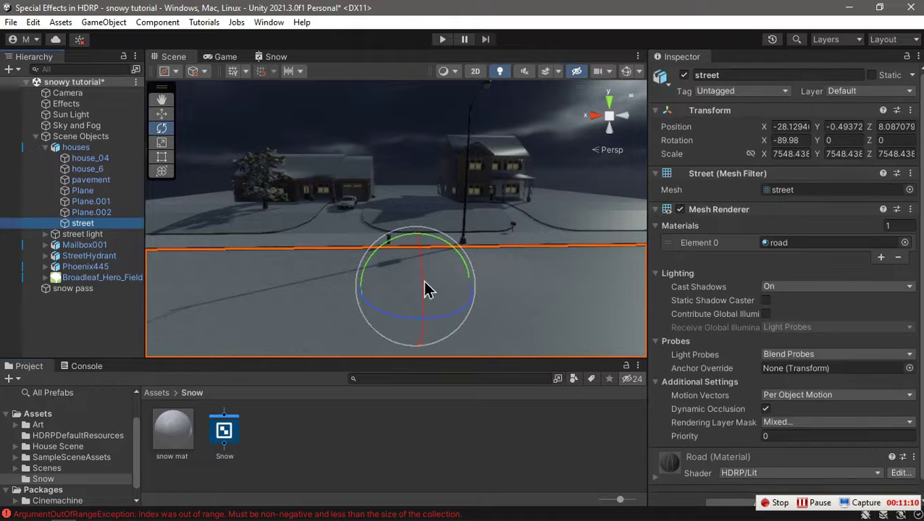
left_click(874, 91)
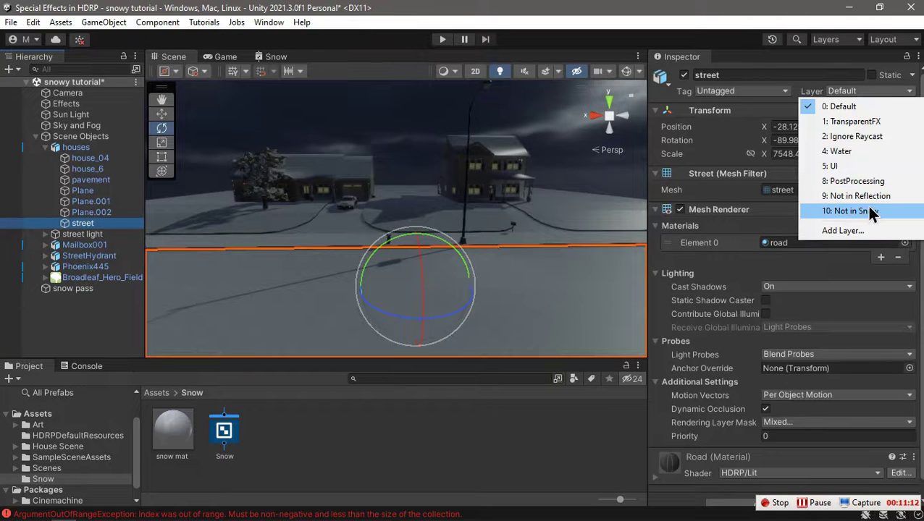
left_click(850, 211)
left_click(416, 434)
right_click_drag(466, 311, 563, 274)
Fly the scene camera along the street to view the snowy roofs, yards and car
left_click(420, 331)
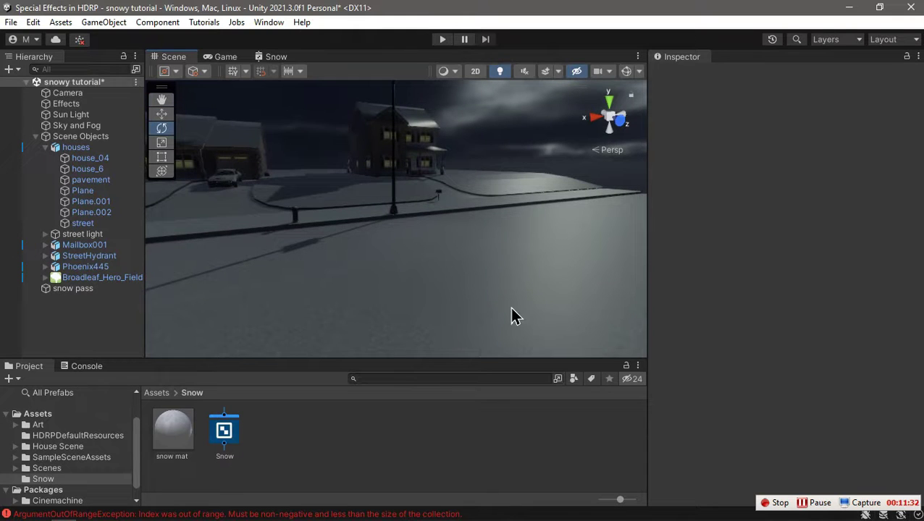
right_click_drag(511, 316, 528, 320)
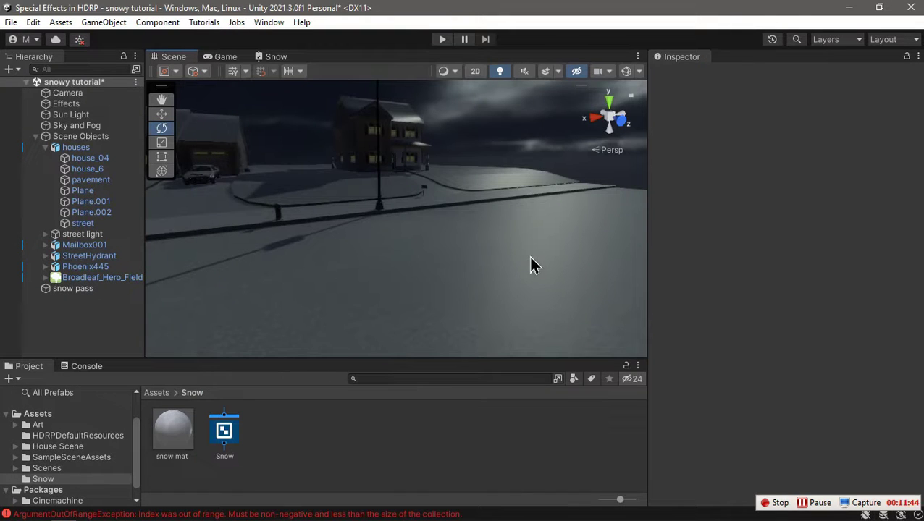
right_click_drag(531, 265, 420, 259)
Create a Snow visual effect graph in the Snow folder and drag it into the scene hierarchy
right_click(311, 456)
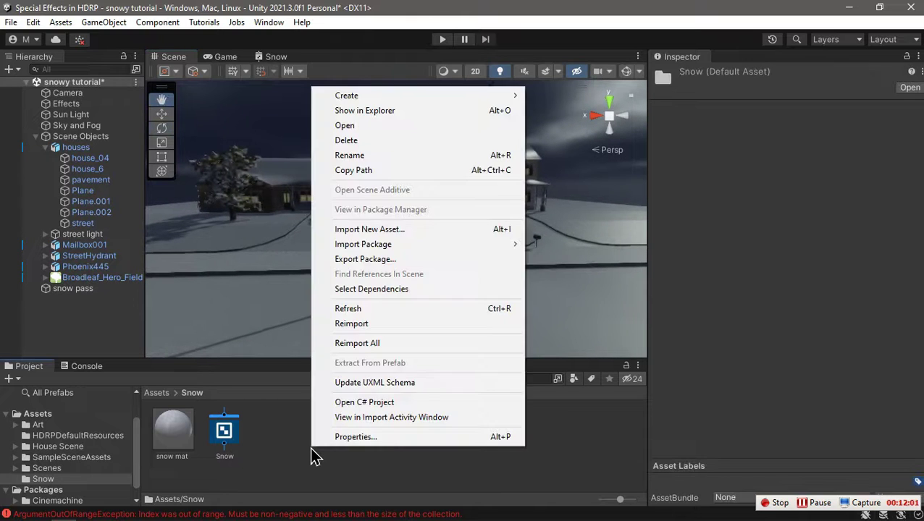
mouse_move(427, 96)
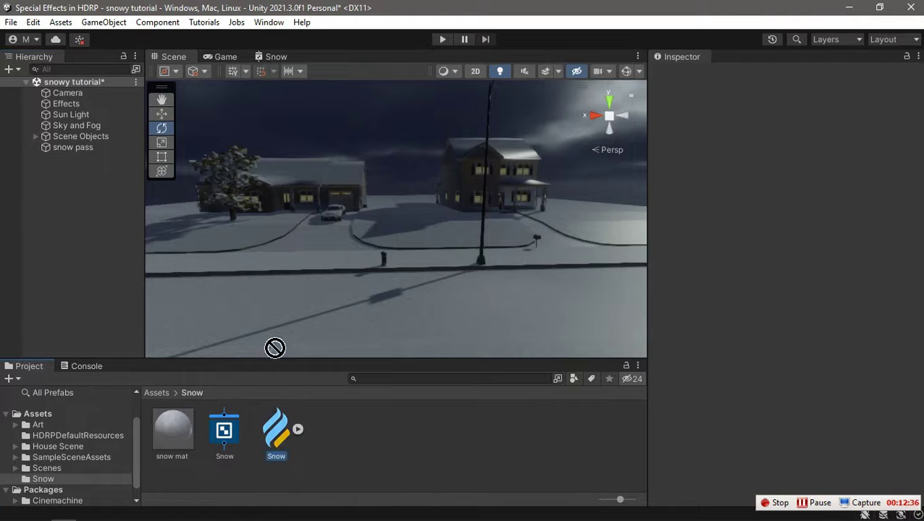
left_click_drag(275, 348, 123, 210)
left_click_drag(369, 271, 391, 277)
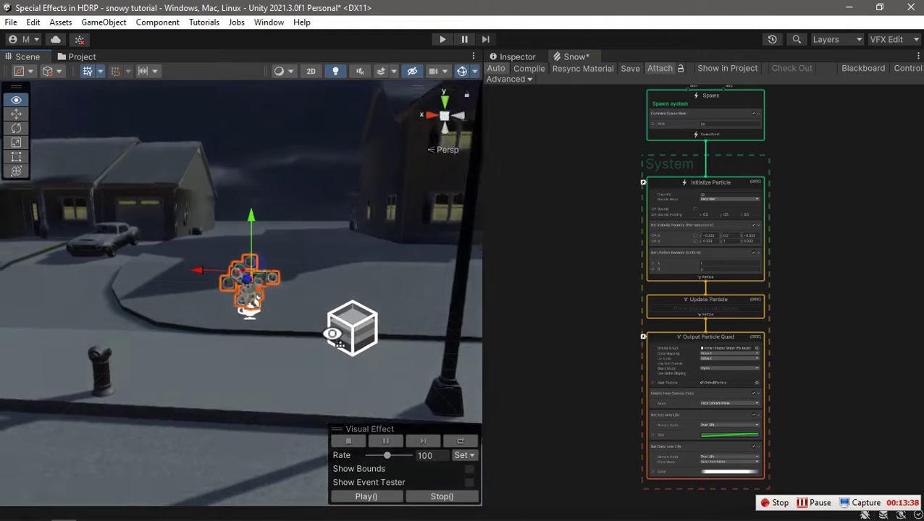
left_click_drag(304, 333, 345, 328, "alt")
scroll(752, 184, "up", 5)
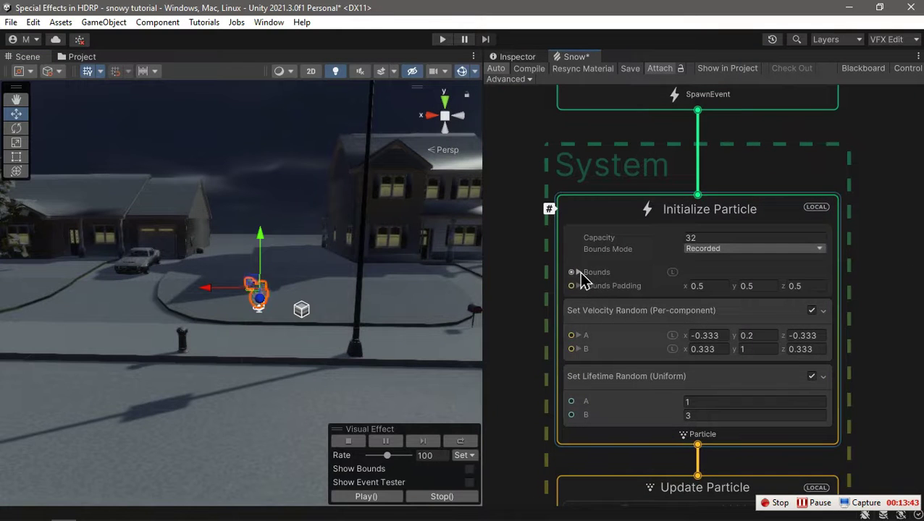
Set the Initialize Particle bounds size to 100 on X, Y and Z
left_click(578, 272)
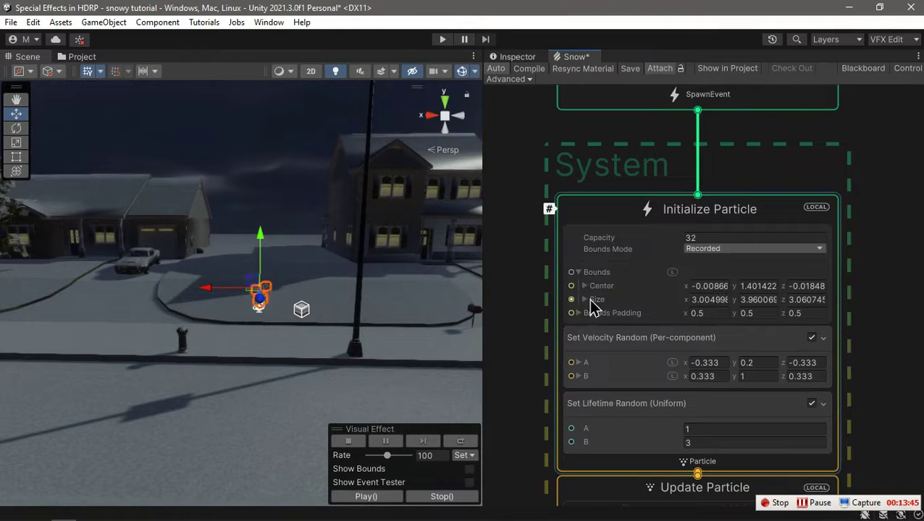
left_click(583, 299)
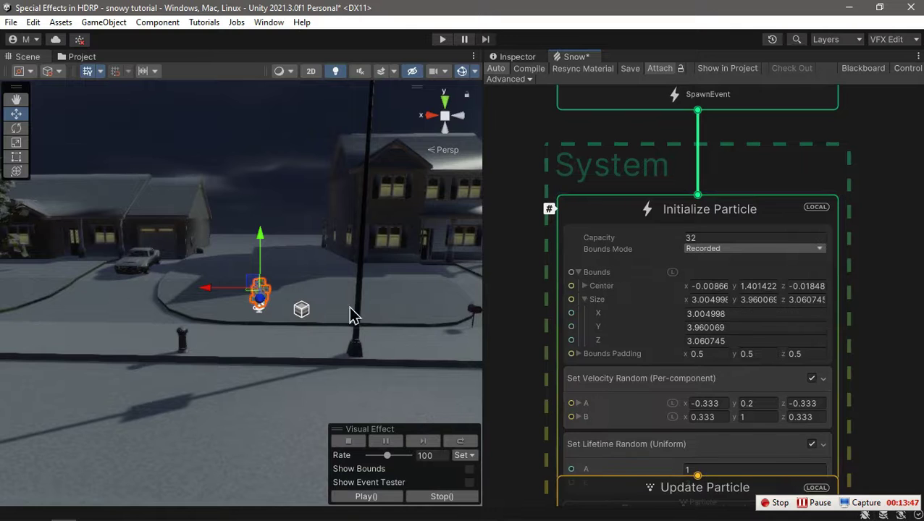
left_click(742, 314)
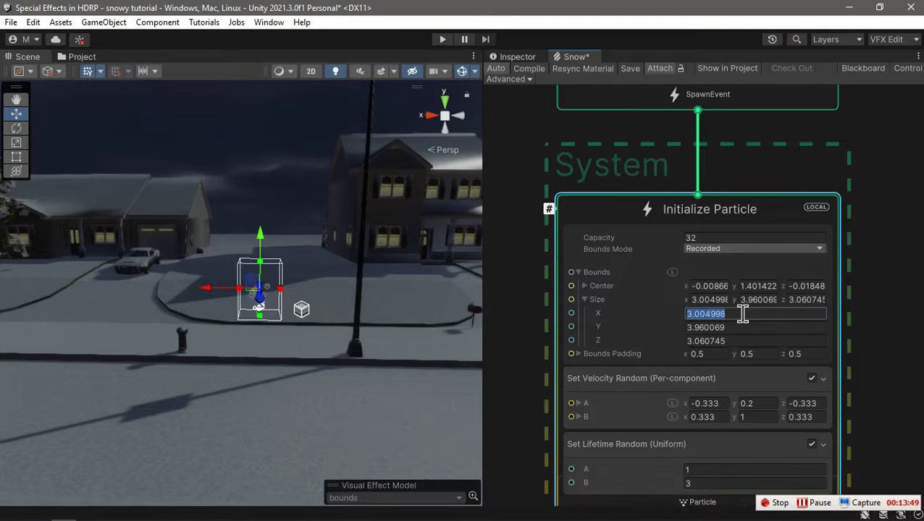
type("50")
left_click(738, 327)
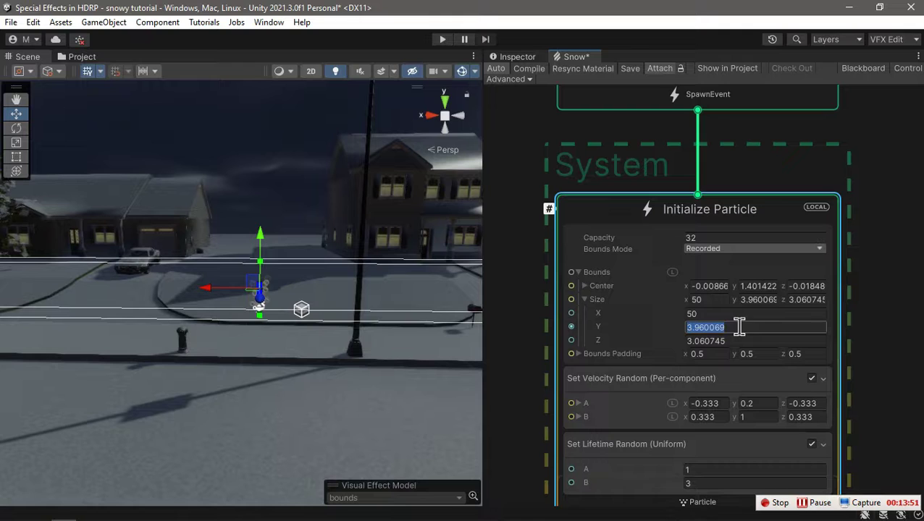
type("50")
left_click(738, 340)
type("50")
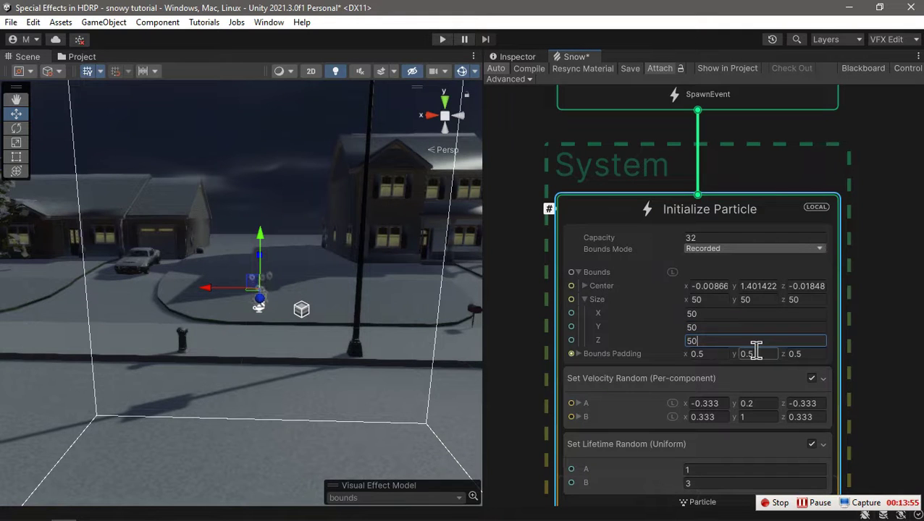
key("BackSpace")
key("BackSpace")
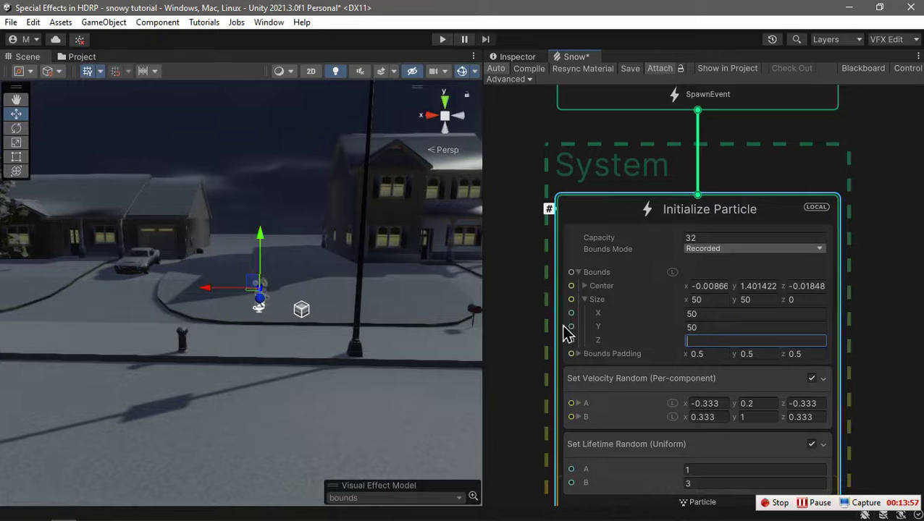
type("100")
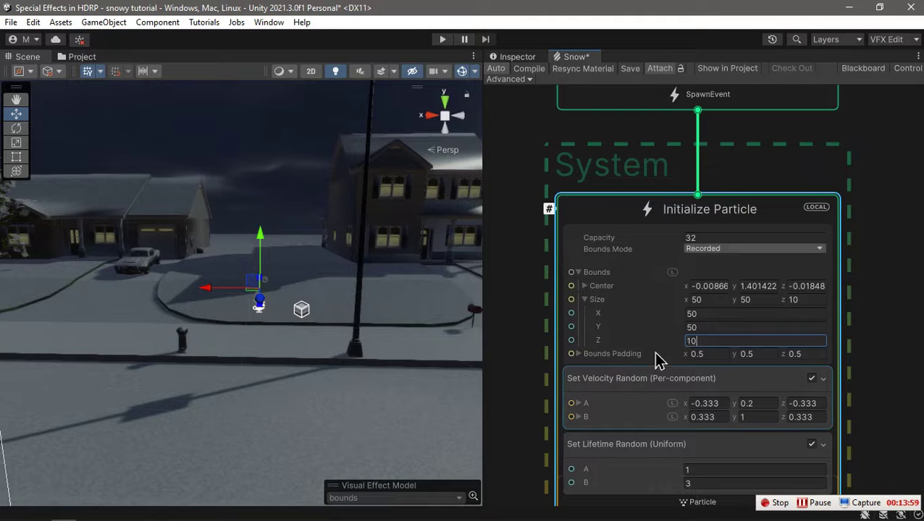
left_click(714, 313)
type("100")
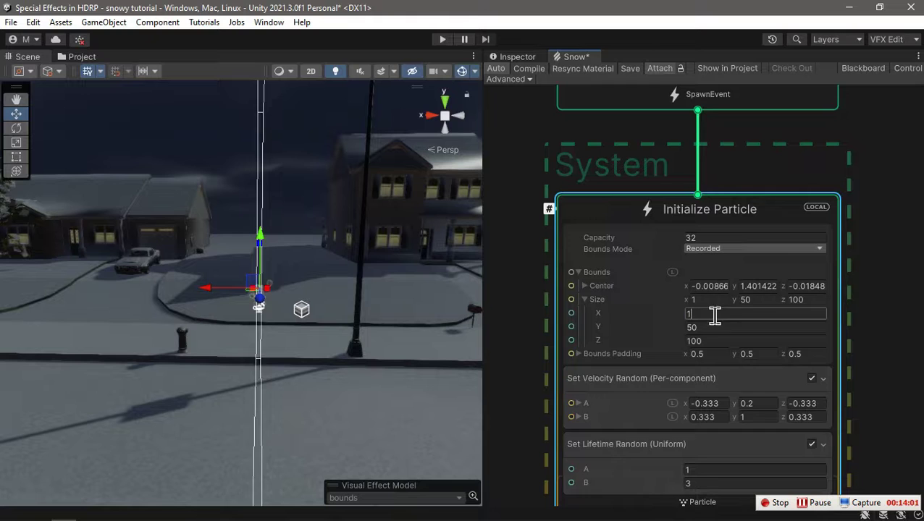
key("Tab")
type("100")
left_click(584, 299)
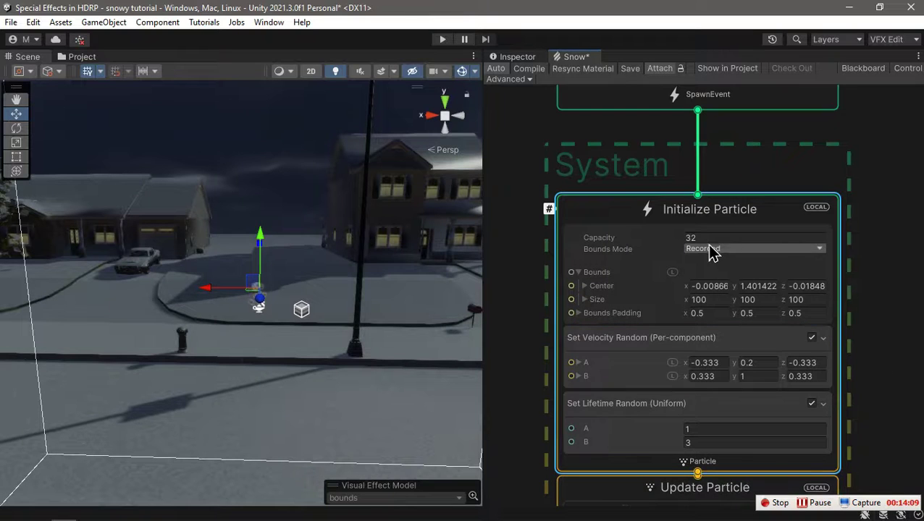
Set the particle capacity to 100000 and the constant spawn rate to 200
scroll(711, 237, "up", 1)
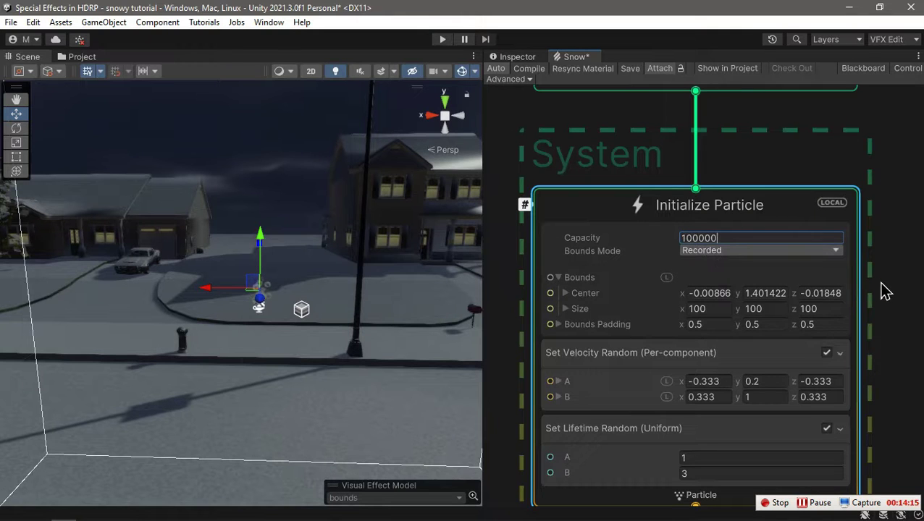
key("Return")
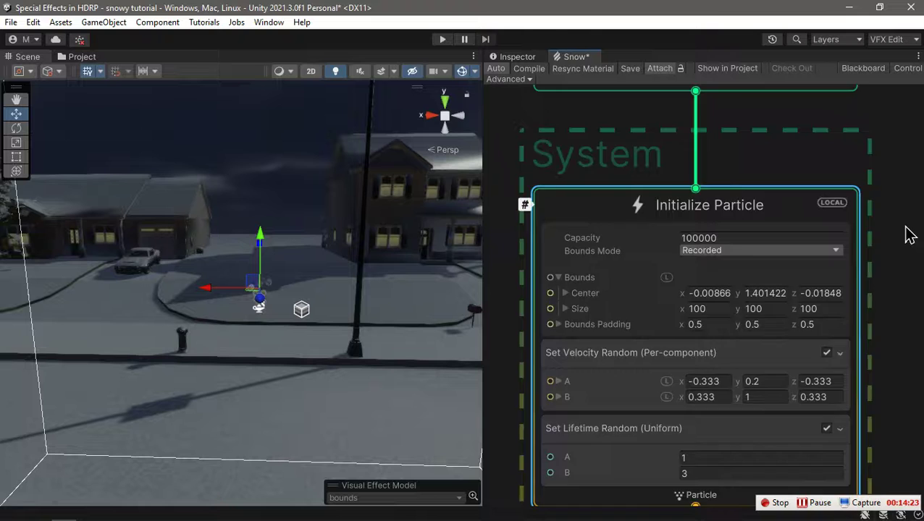
middle_click_drag(908, 235, 892, 422)
scroll(715, 258, "up", 1)
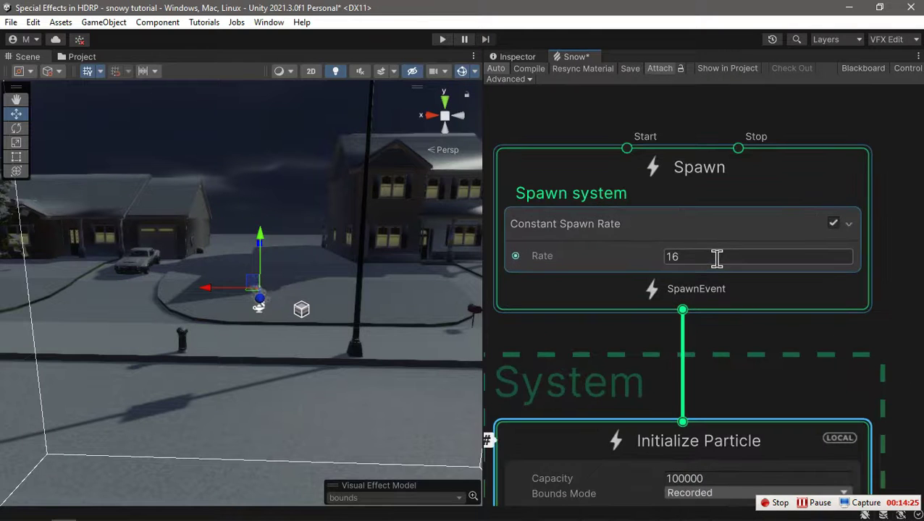
left_click(716, 257)
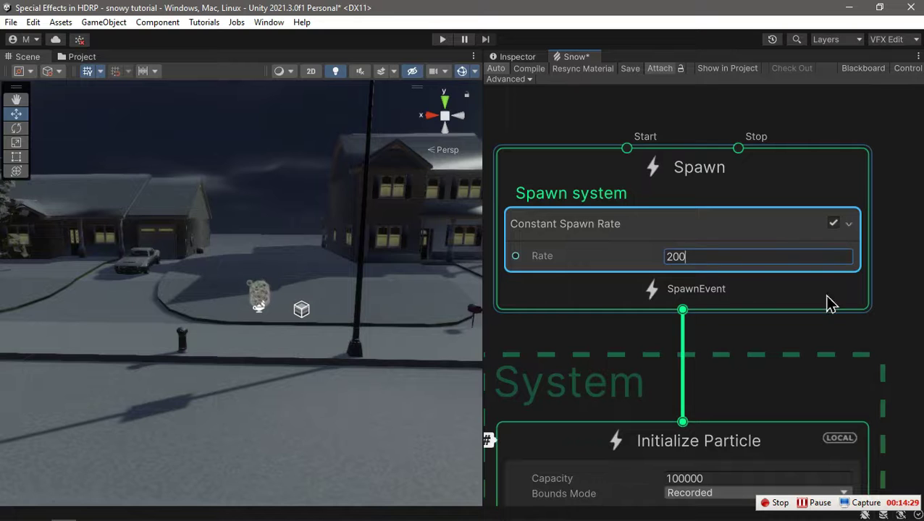
Delete the Set Velocity Random block from the Snow graph
scroll(872, 319, "down", 2)
middle_click_drag(875, 330, 820, 195)
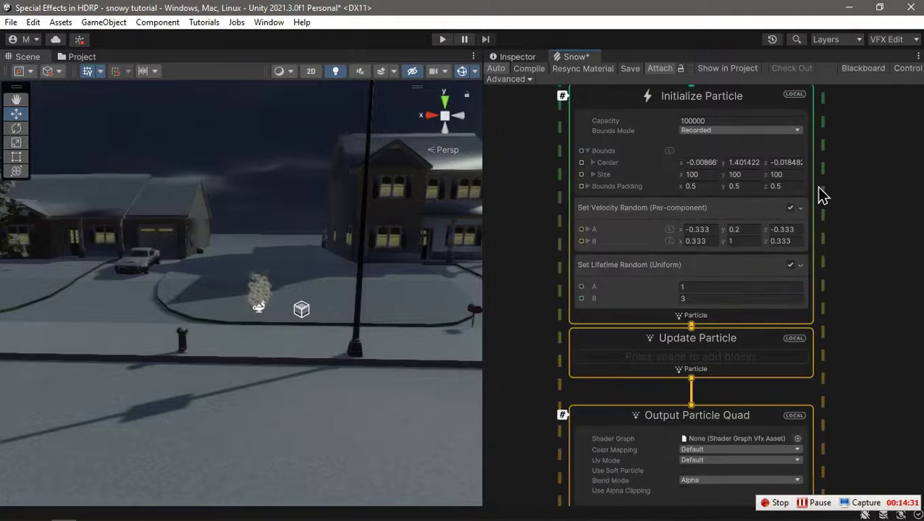
scroll(791, 215, "up", 1)
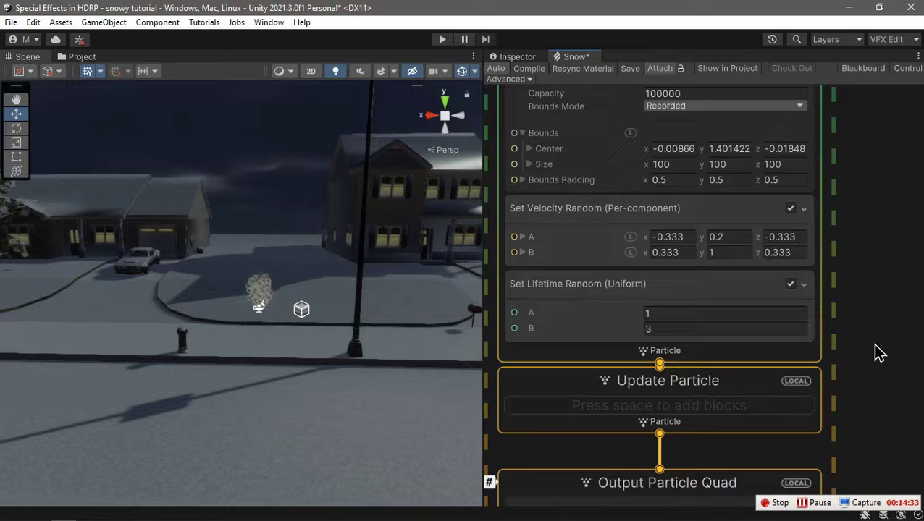
middle_click_drag(879, 352, 917, 331)
left_click(702, 188)
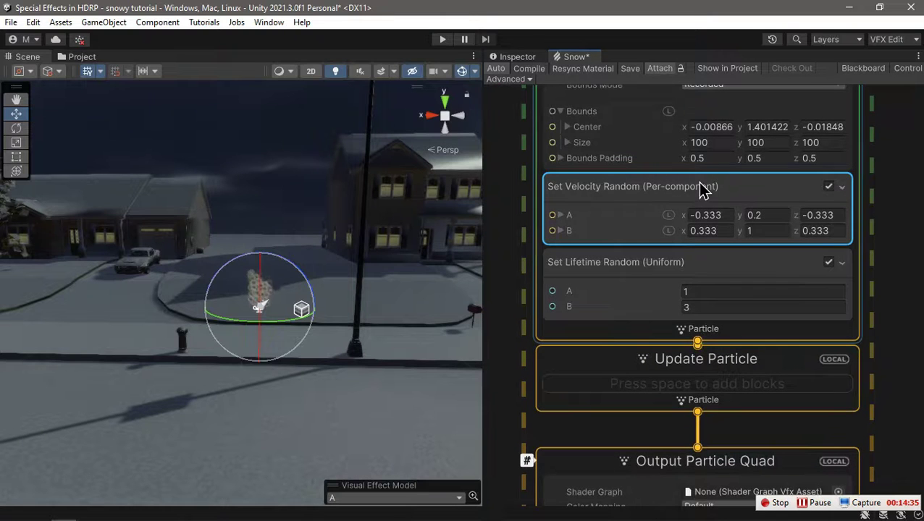
key("Delete")
Add a Gravity (Force) block to the Update Particle context
left_click(682, 385)
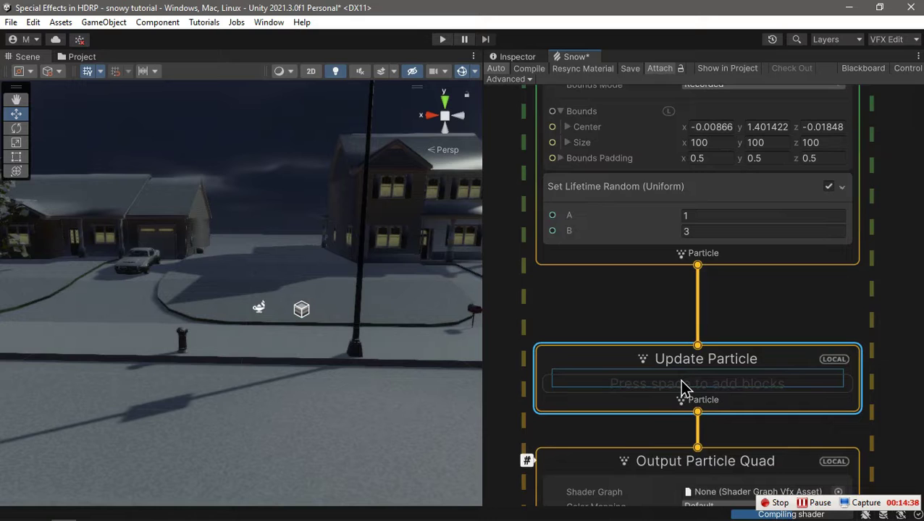
key("space")
type("gra")
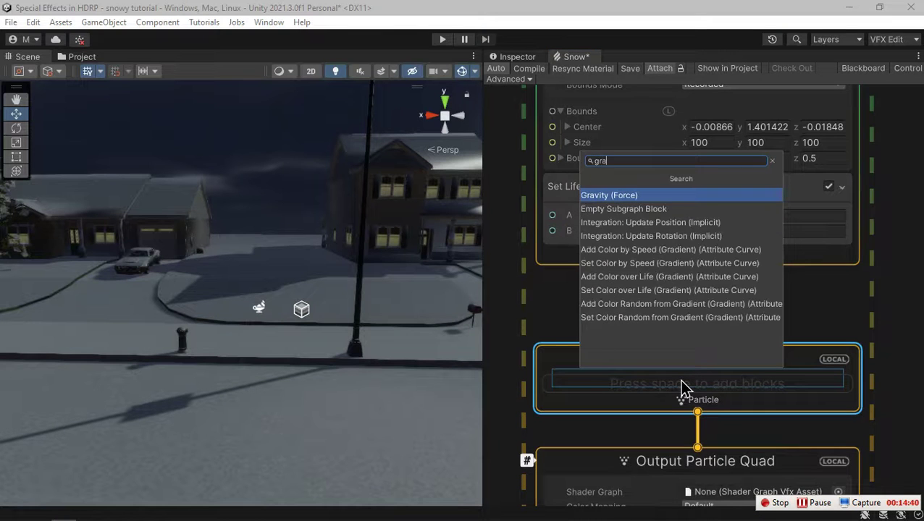
key("Return")
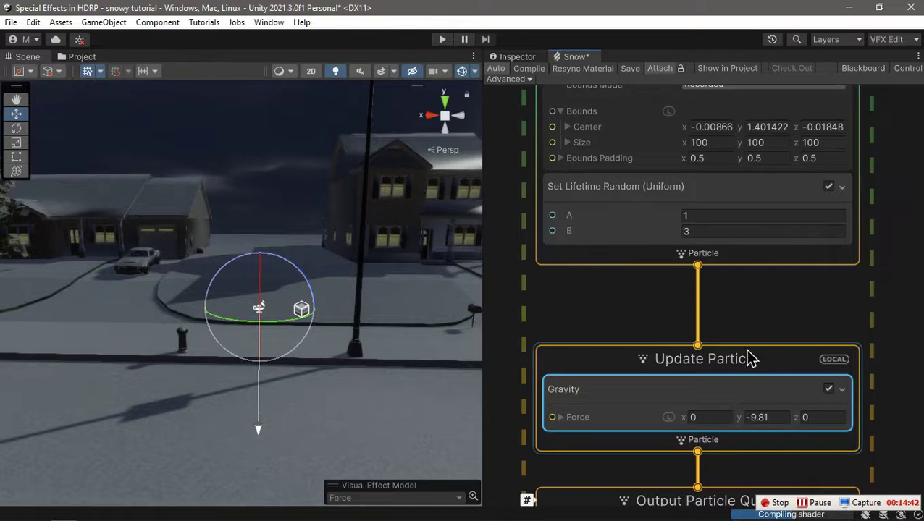
left_click(749, 358)
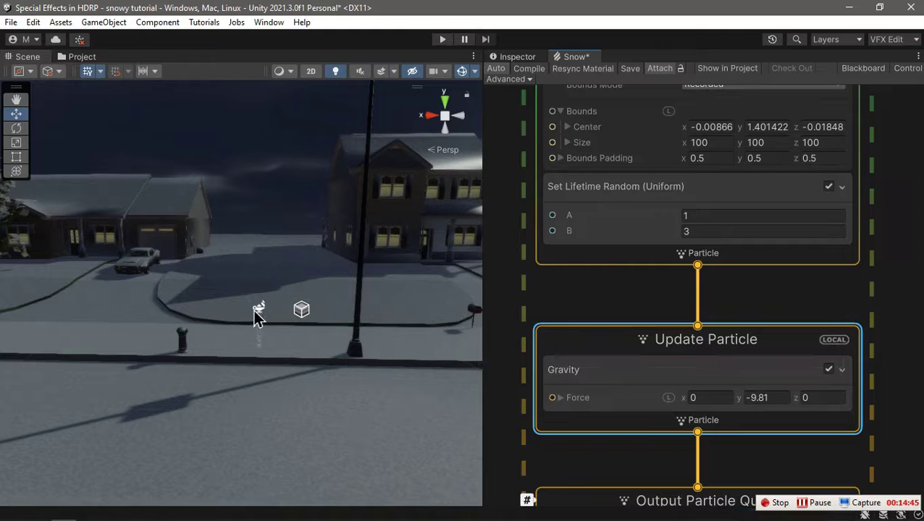
right_click_drag(253, 329, 309, 399)
scroll(300, 375, "up", 1)
key("w")
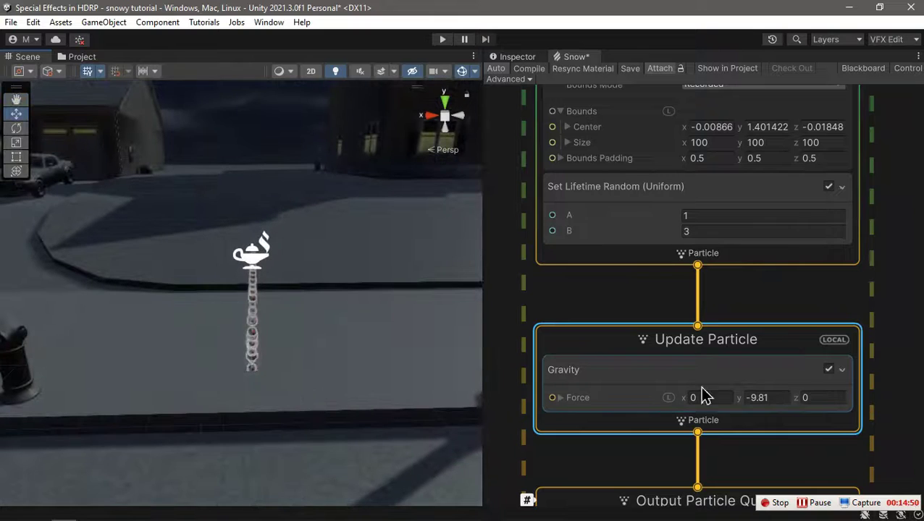
Set the Gravity force's y value to -3.55
left_click(778, 398)
key("BackSpace")
key("BackSpace")
key("BackSpace")
key("BackSpace")
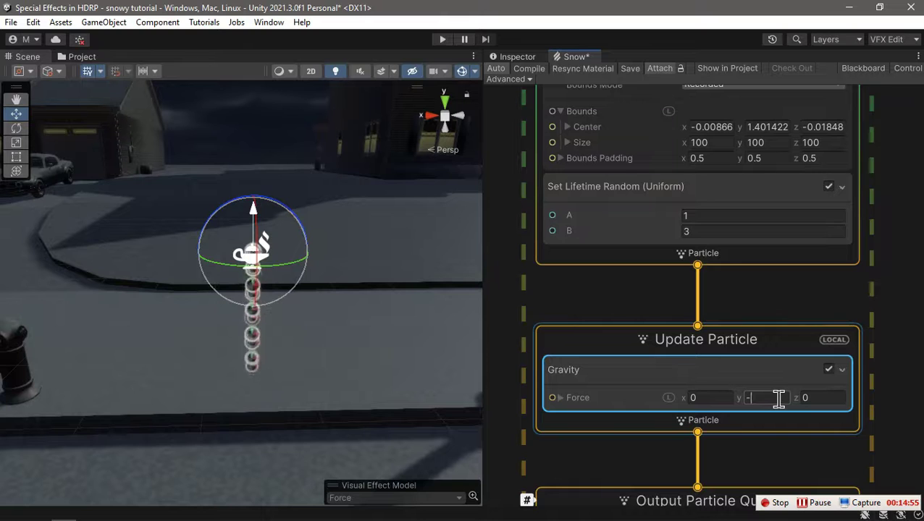
type("3")
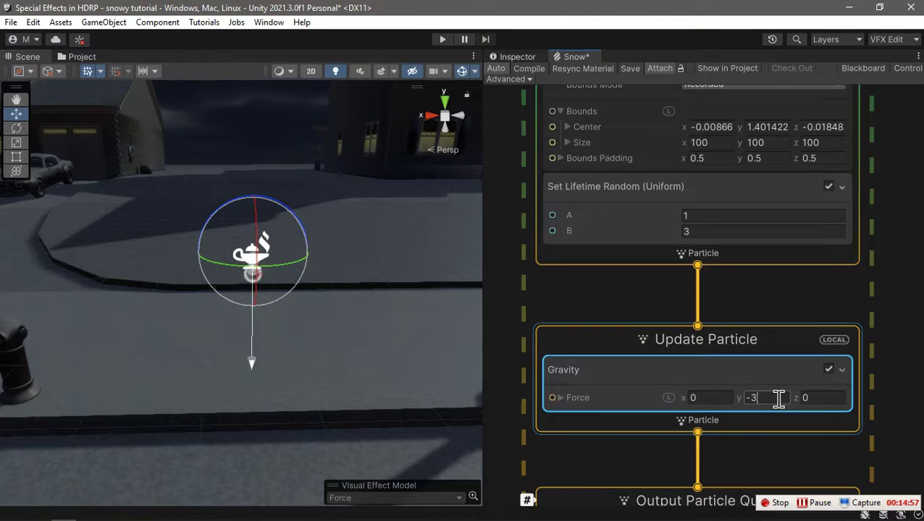
type(".55")
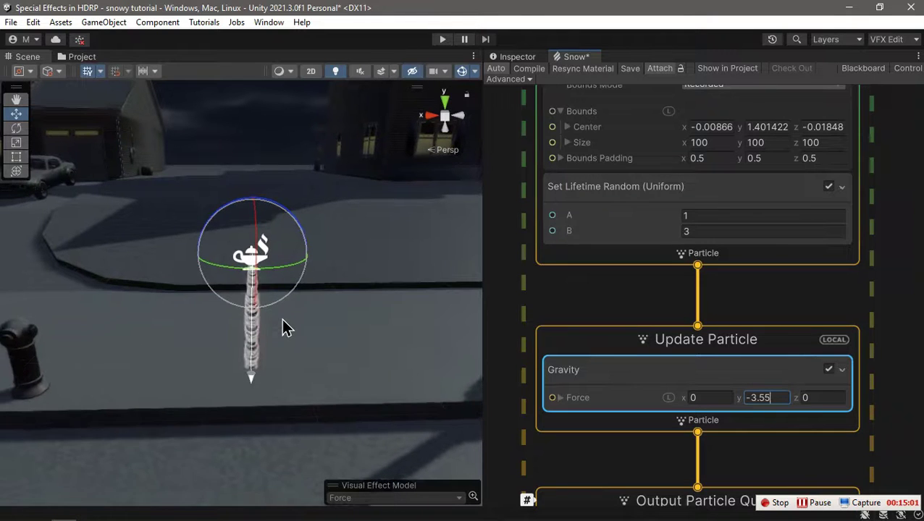
scroll(905, 290, "down", 3)
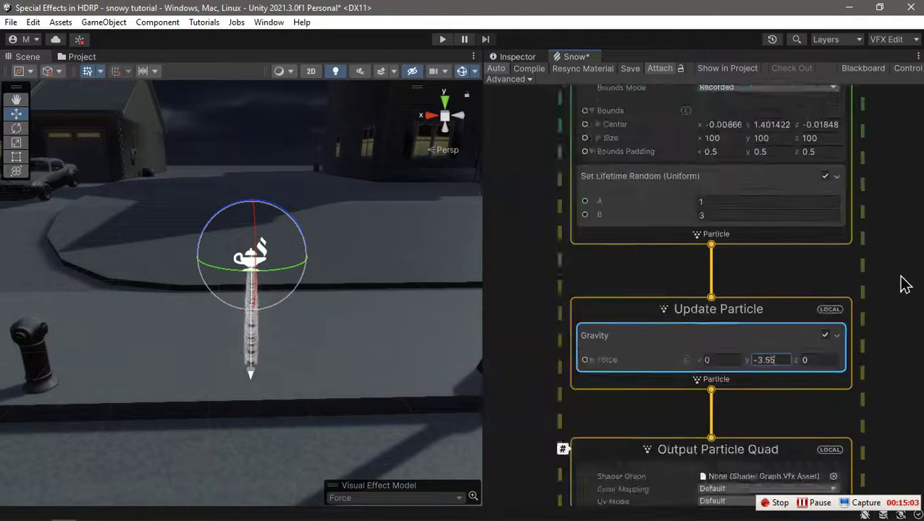
middle_click_drag(905, 284, 890, 401)
Add a Set Position (Shape: AABox) block to Initialize Particle with box centre y 50
left_click(773, 375)
key("space")
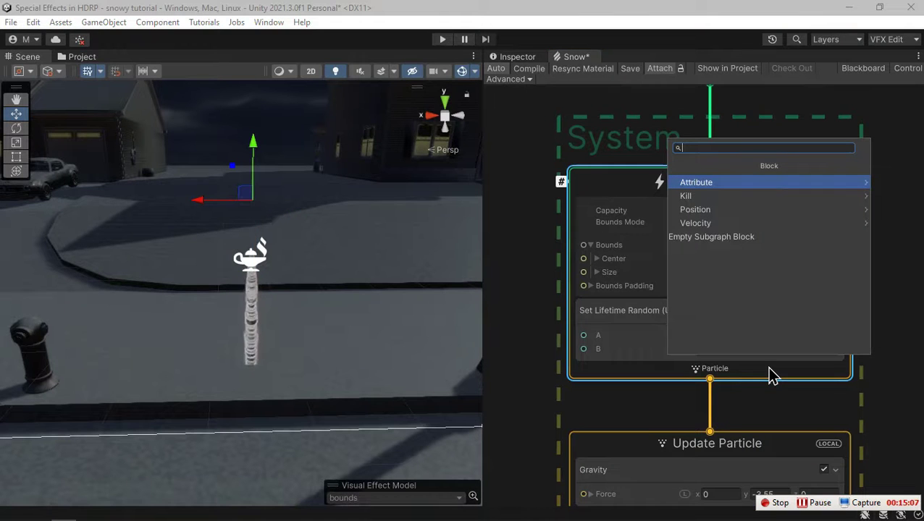
type("set")
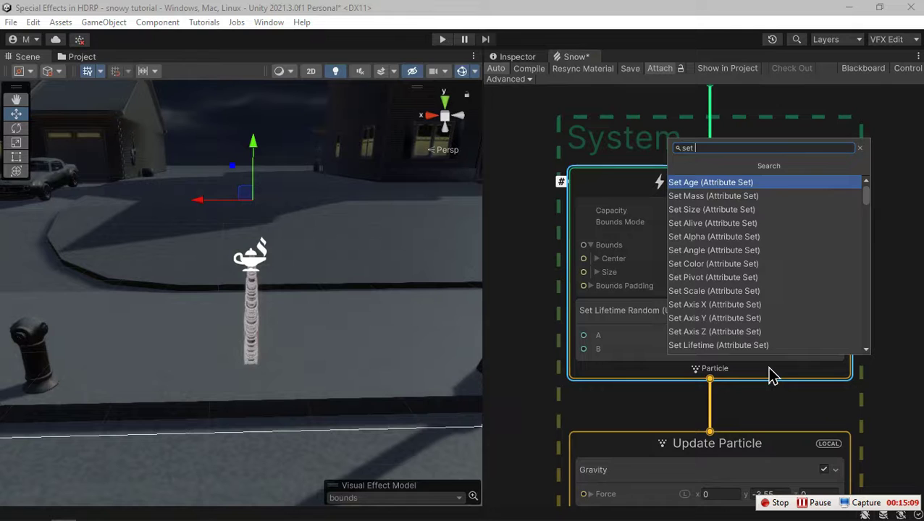
type(" sh")
key("BackSpace")
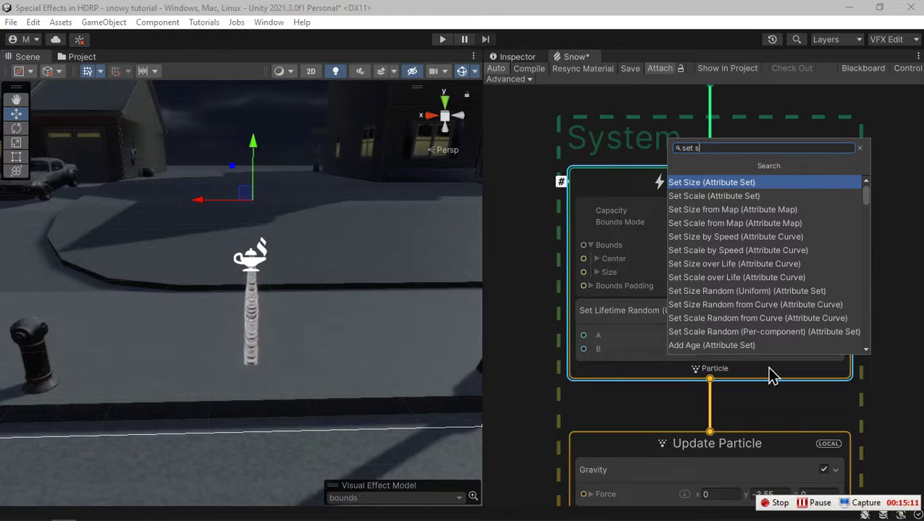
type("hape")
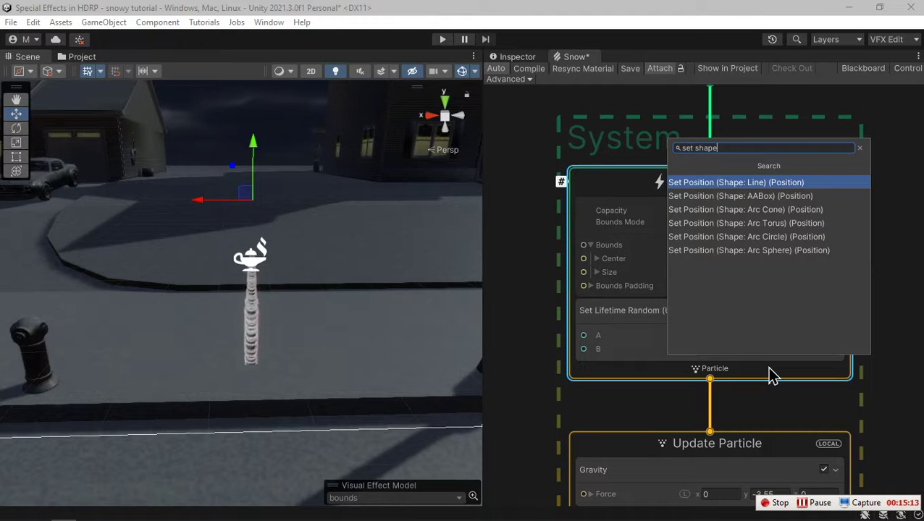
key("Down")
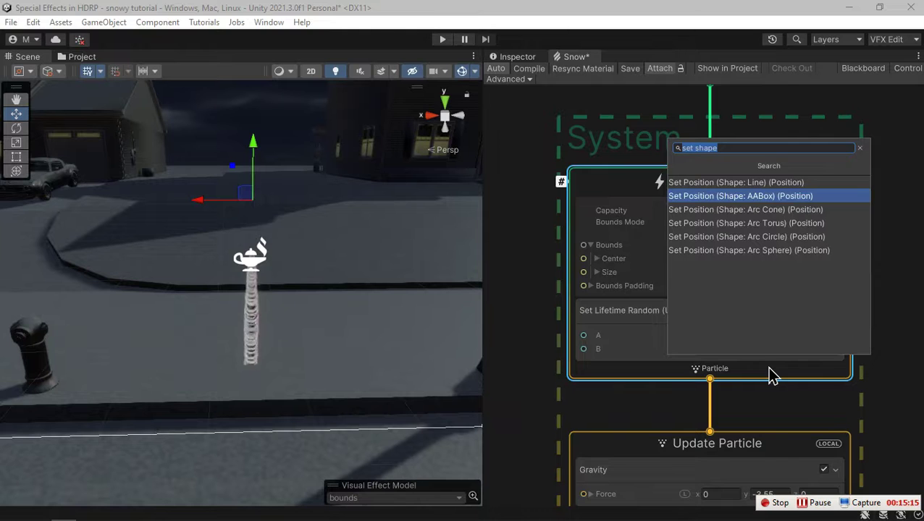
key("Return")
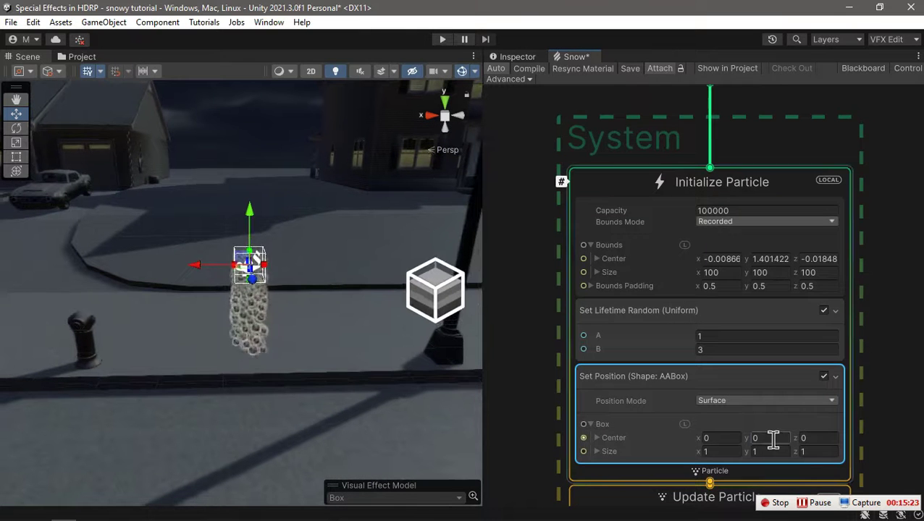
left_click(773, 439)
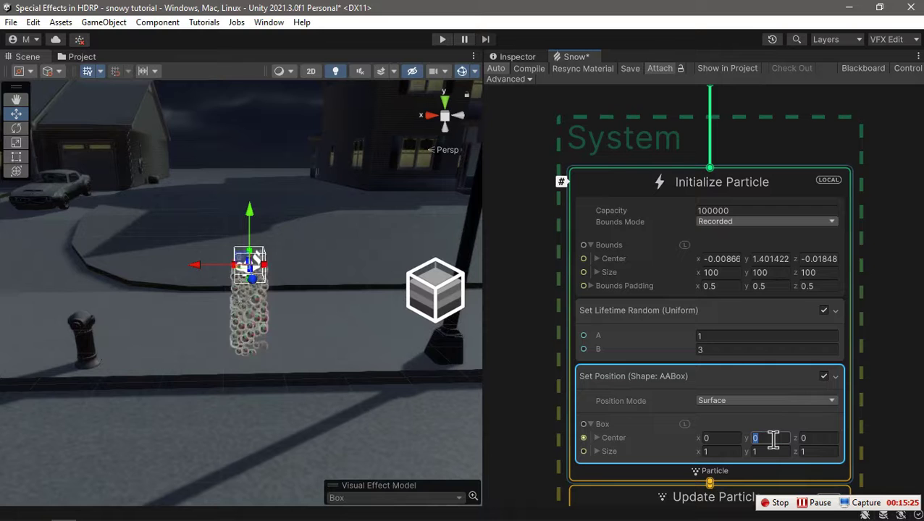
type("50")
left_click_drag(398, 262, 295, 8, "alt")
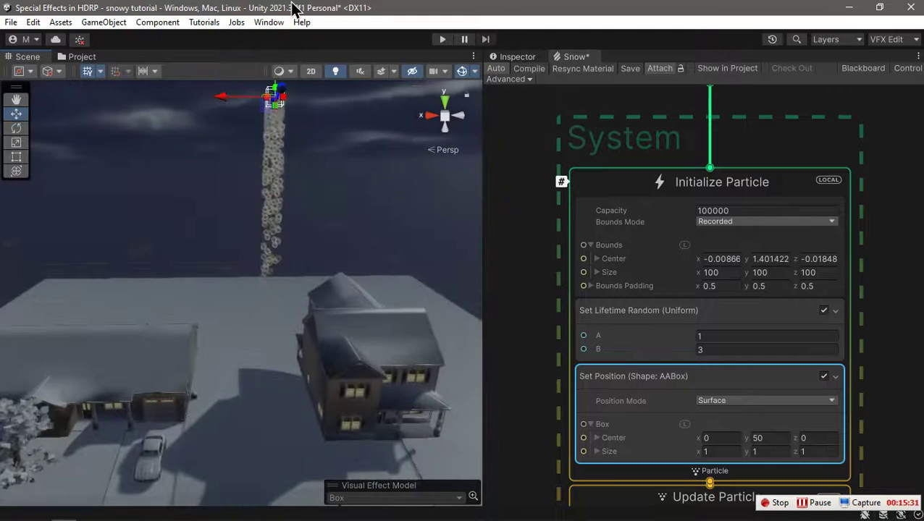
middle_click_drag(282, 159, 275, 206)
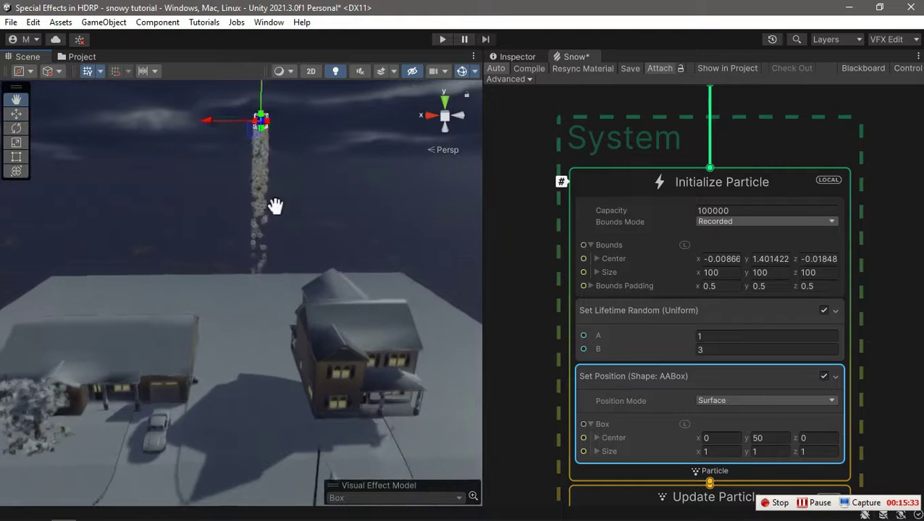
mouse_move(275, 205)
left_mouse_down("alt")
mouse_move(267, 170)
mouse_move(285, 221)
mouse_move(283, 204)
left_mouse_up("alt")
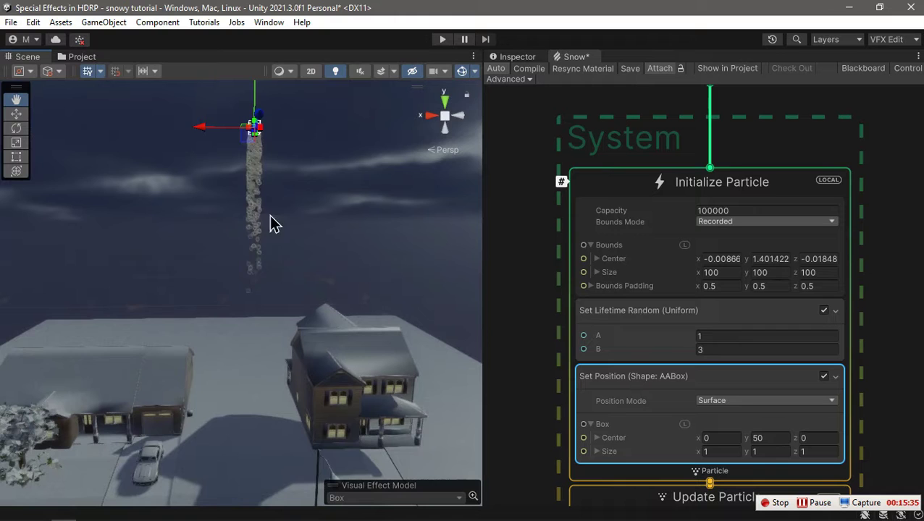
Set the Set Lifetime Random range to 7–9 seconds (A=7, B=9)
left_click(721, 335)
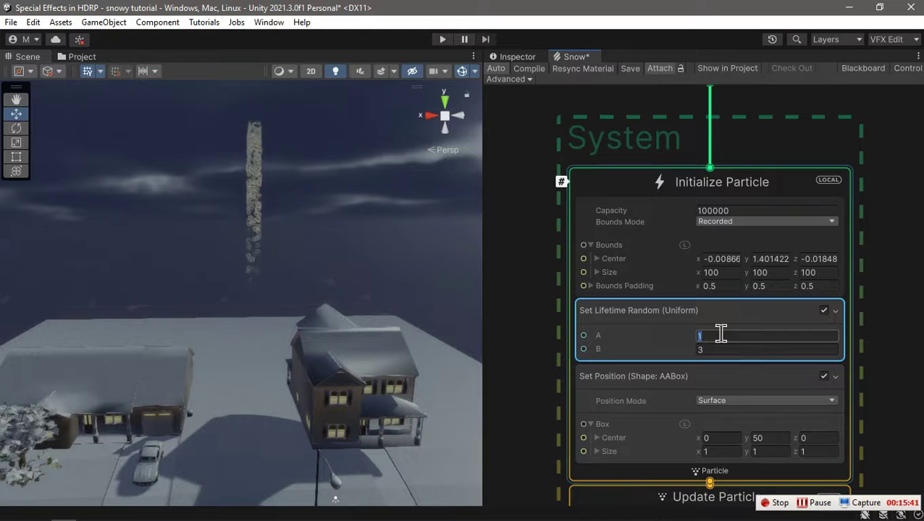
type("7")
left_click(728, 349)
type("9")
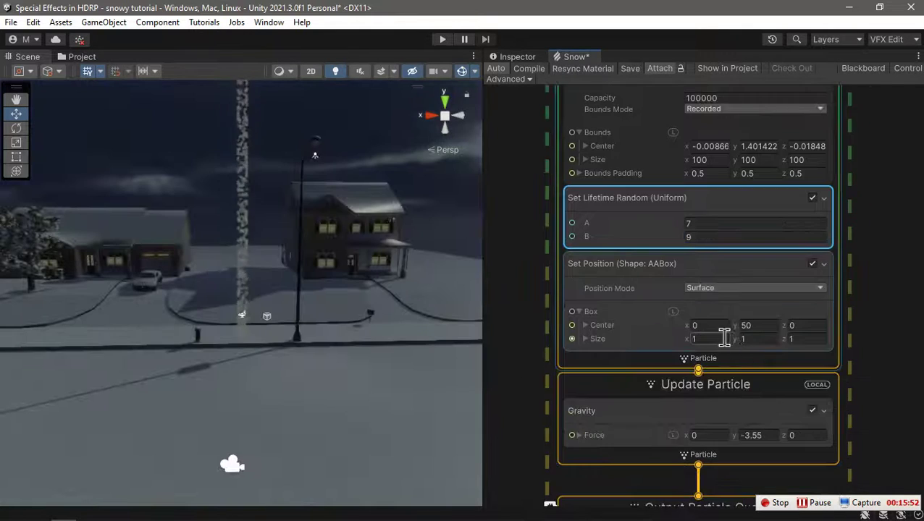
Widen the AABox spawn size to 60 on both X and Z
scroll(719, 336, "up", 2)
left_click(719, 339)
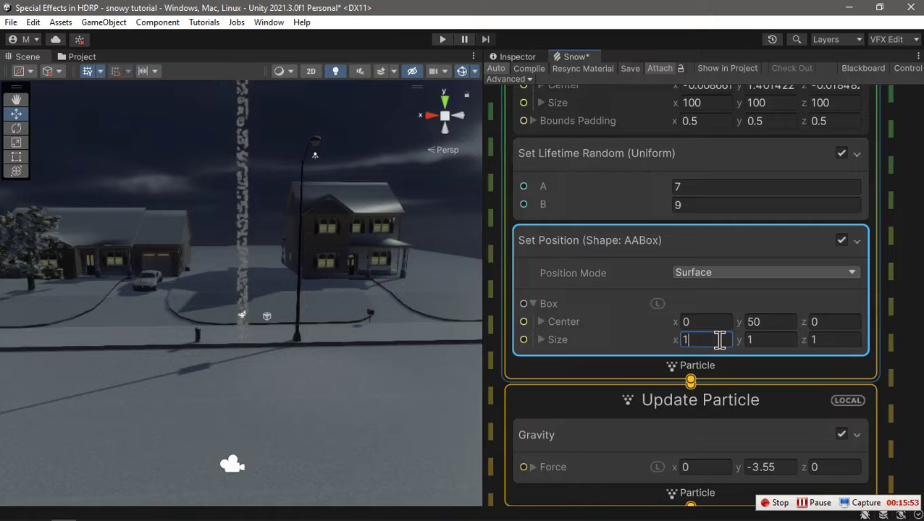
double_click(718, 340)
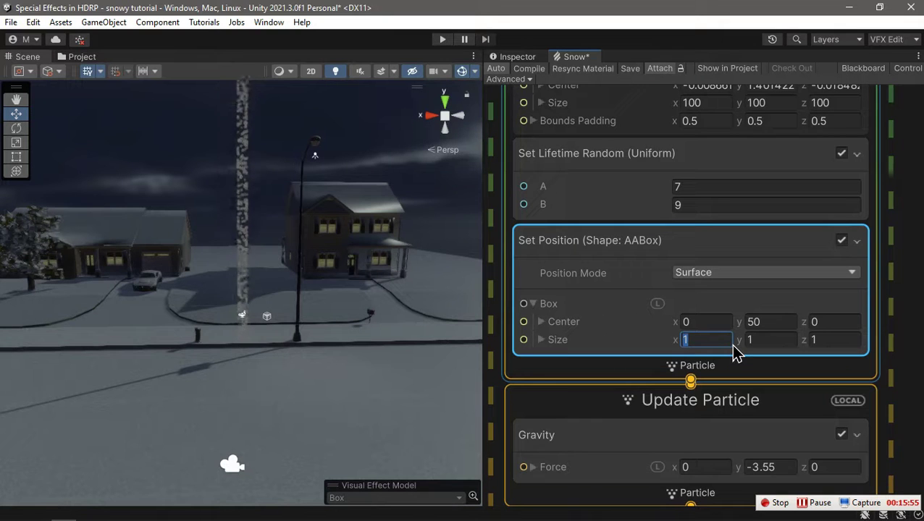
type("60")
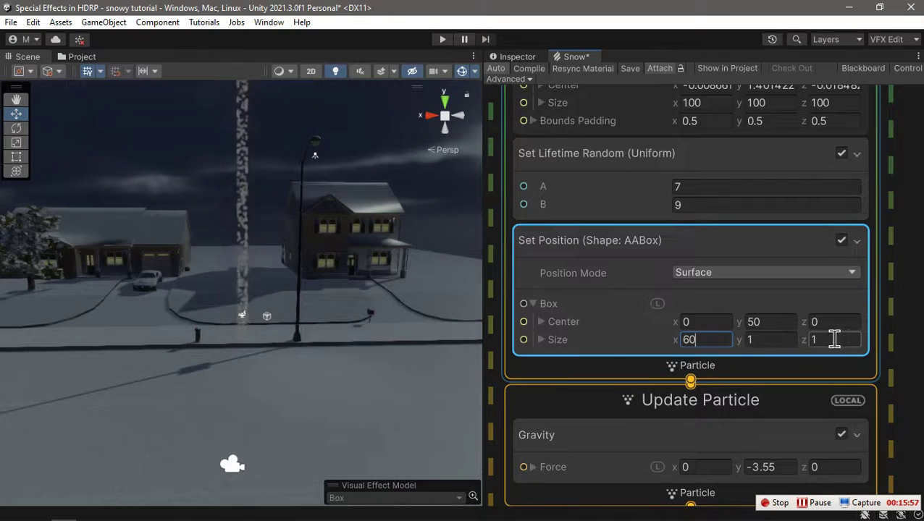
double_click(833, 338)
type("60")
right_click_drag(338, 369, 351, 285)
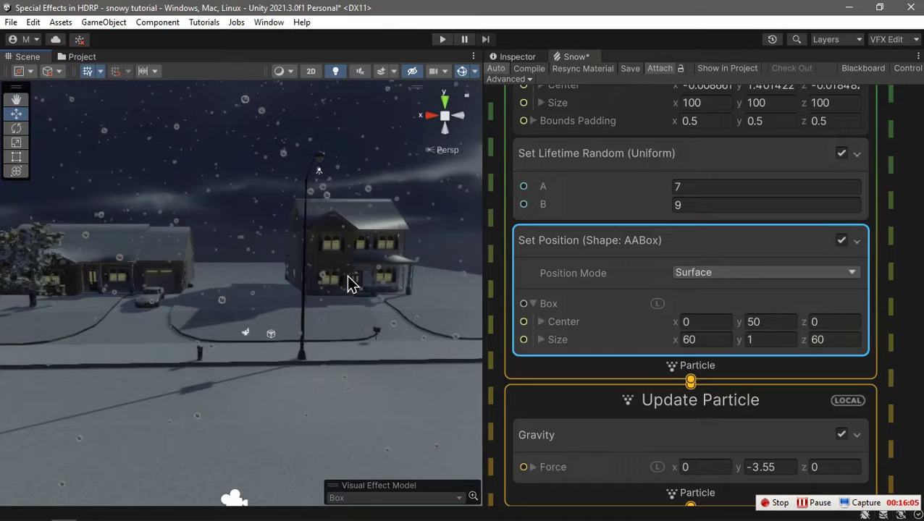
scroll(852, 349, "down", 3)
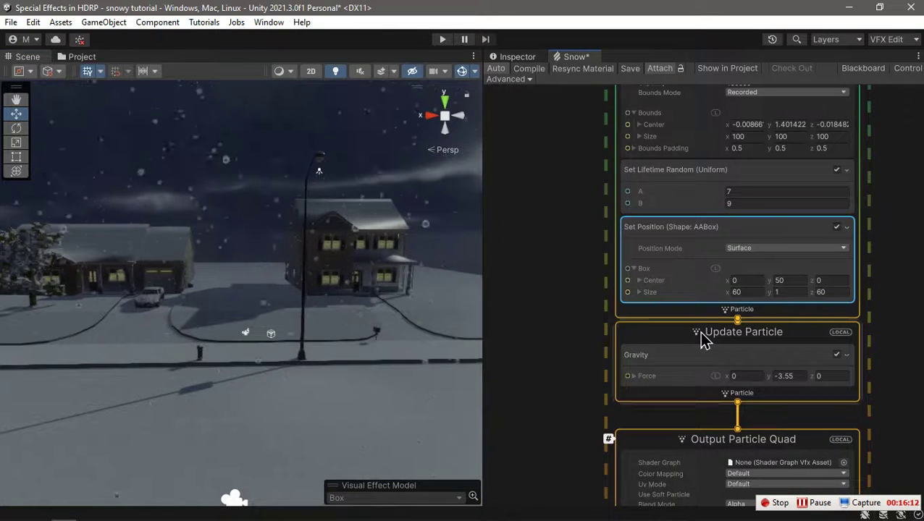
left_click_drag(700, 331, 701, 343)
scroll(882, 316, "down", 3)
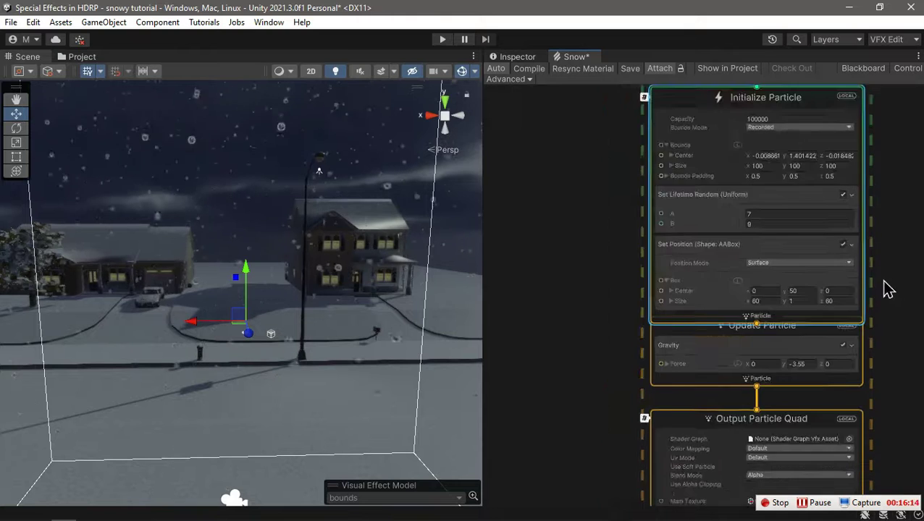
Add a Turbulence force block to Update Particle and watch the snow drift in the scene
left_click_drag(809, 171, 804, 154)
left_click(710, 408)
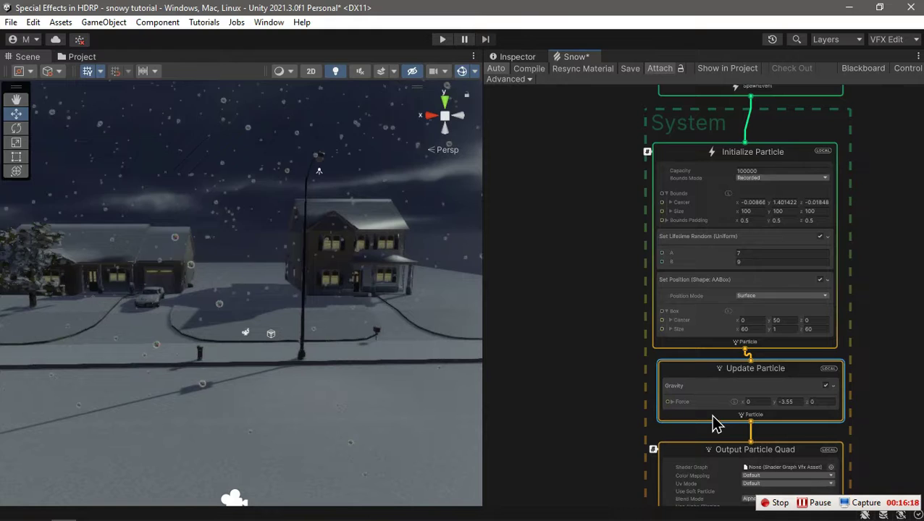
key("space")
type("turb")
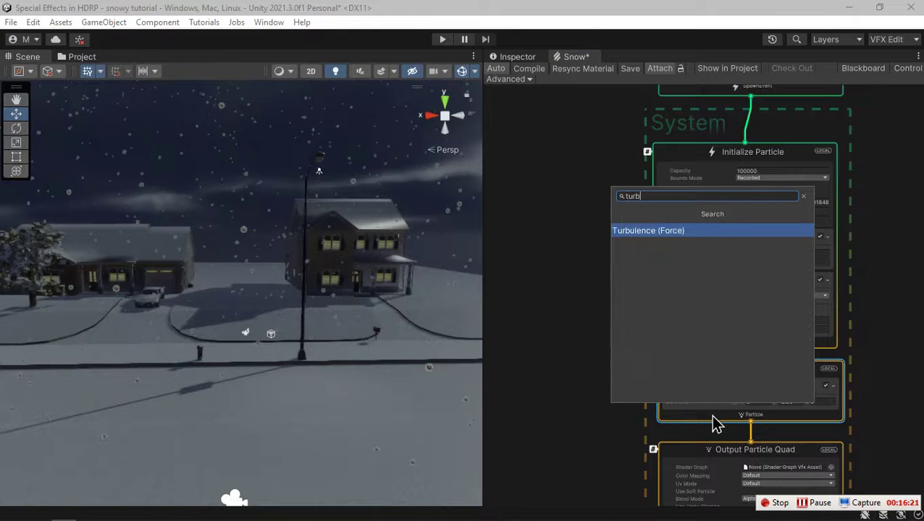
key("Return")
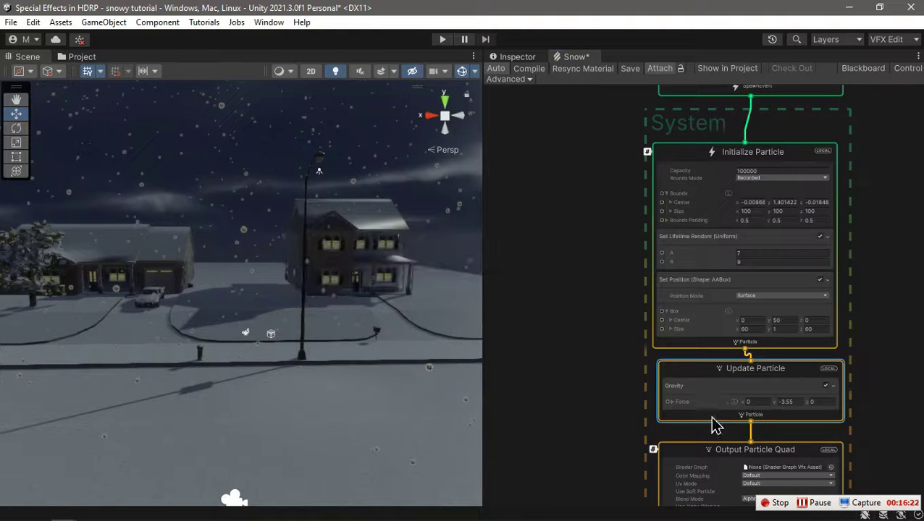
key("f")
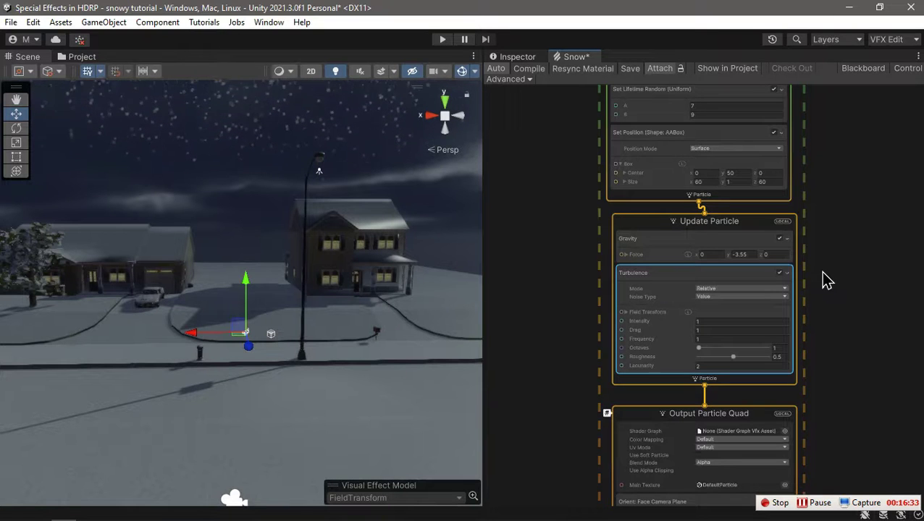
right_click_drag(372, 340, 358, 288)
middle_click_drag(359, 288, 353, 296)
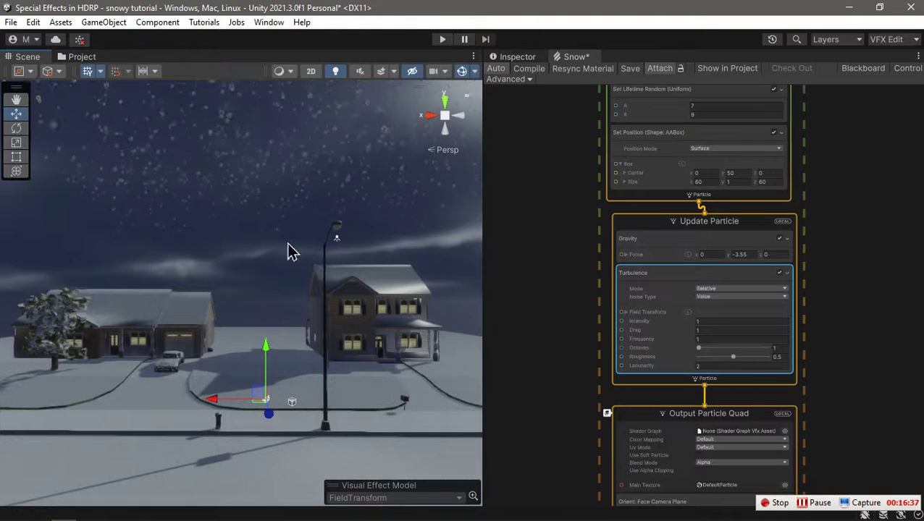
right_click_drag(351, 230, 341, 215)
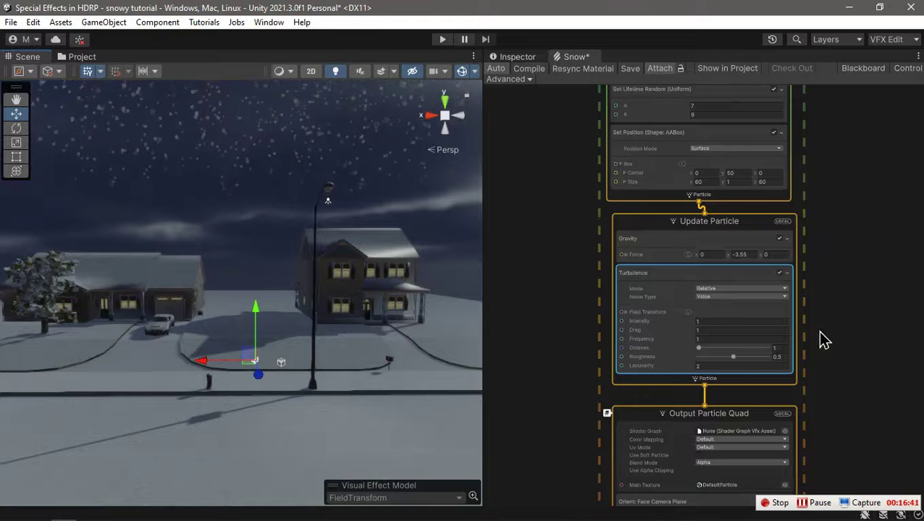
middle_click_drag(866, 259, 856, 351)
Change the Set Lifetime Random range to 14–20 seconds
scroll(722, 239, "up", 5)
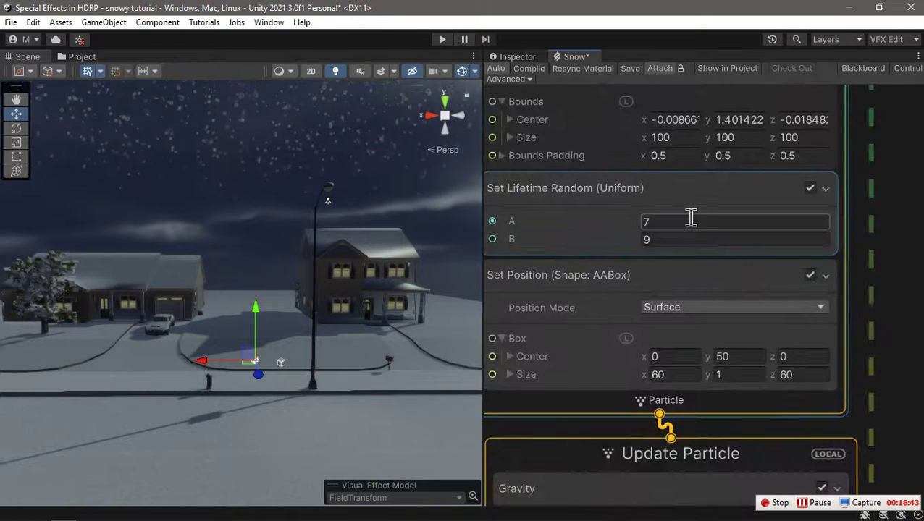
left_click(690, 220)
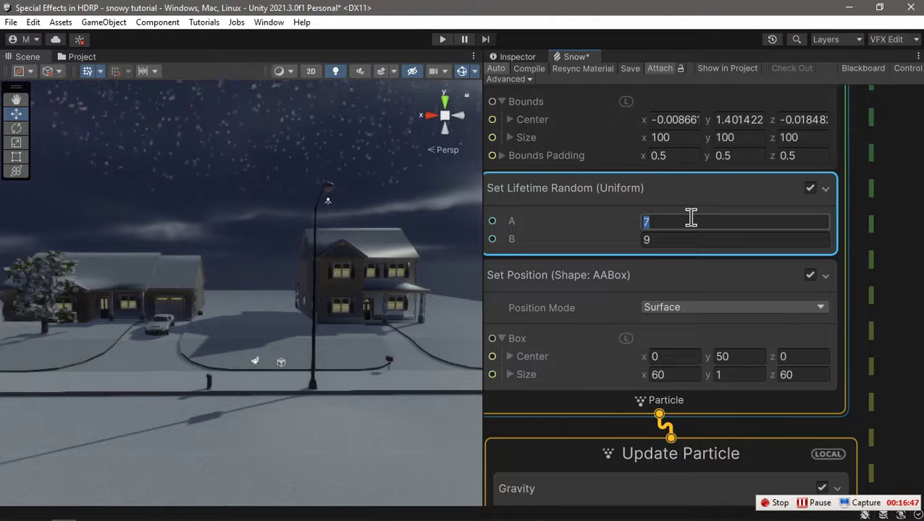
left_click(681, 239)
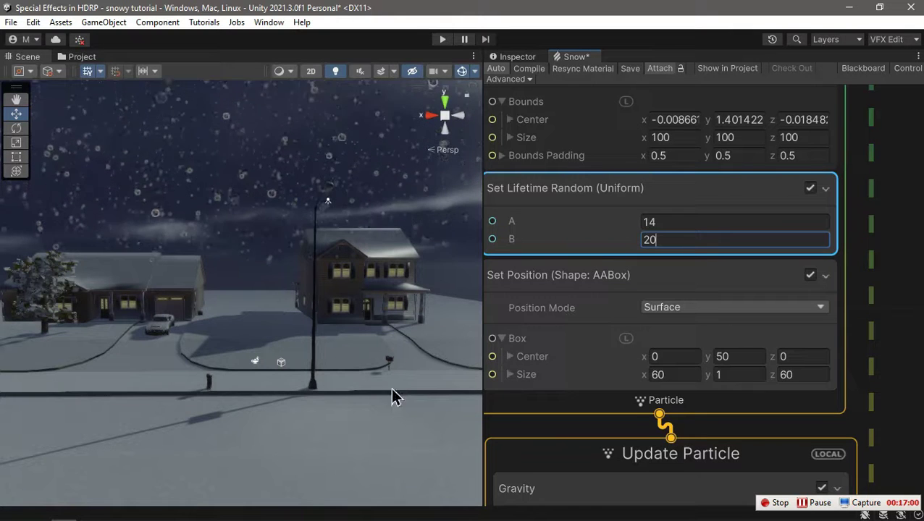
Lower the AABox spawn centre to Y 40 and check the snowfall
left_click(731, 357)
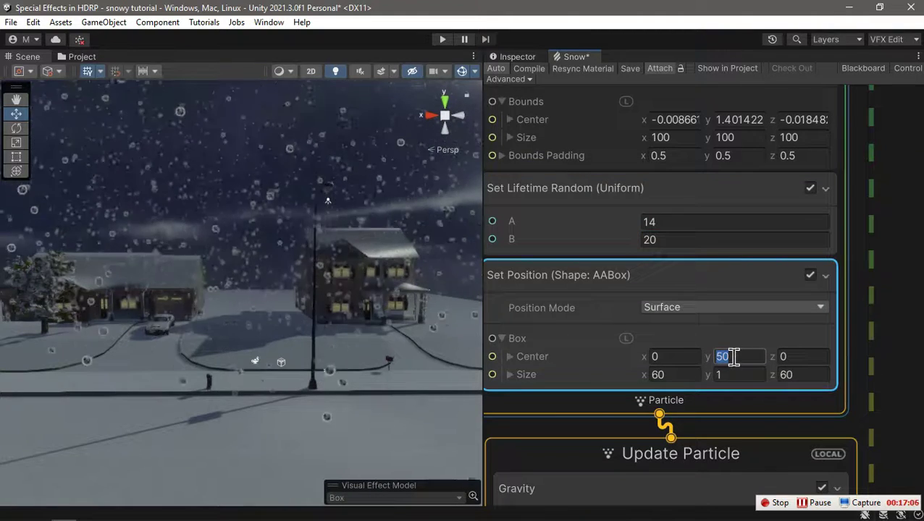
type("40")
key("Return")
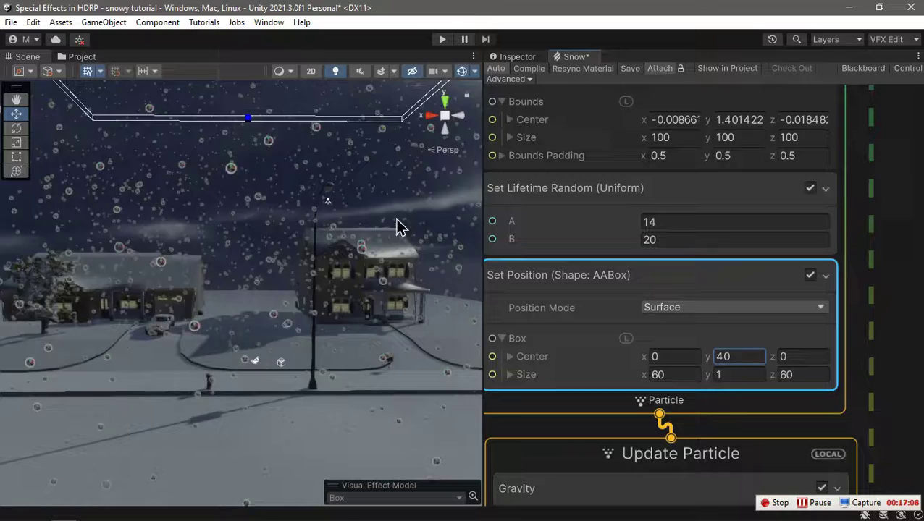
right_click_drag(344, 351, 348, 333)
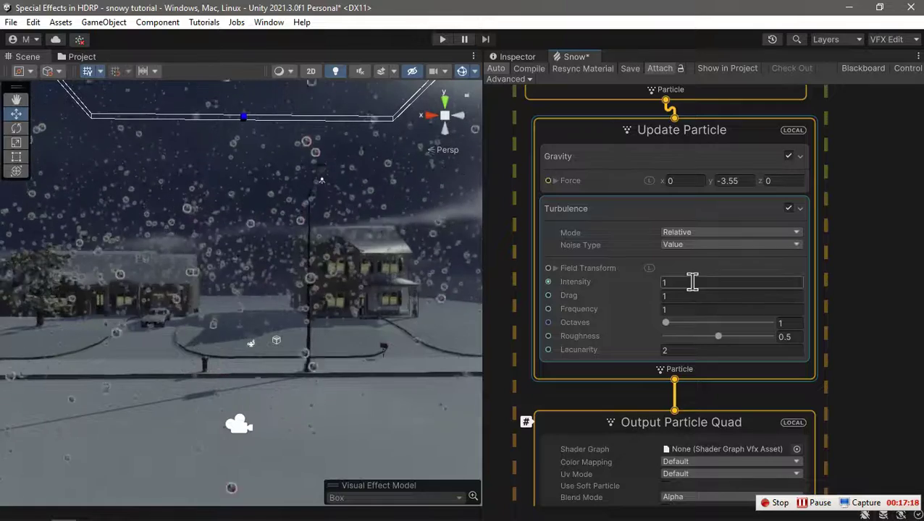
Set the Turbulence intensity to 2 and view the stronger swirl in the scene
left_click(692, 281)
type("2")
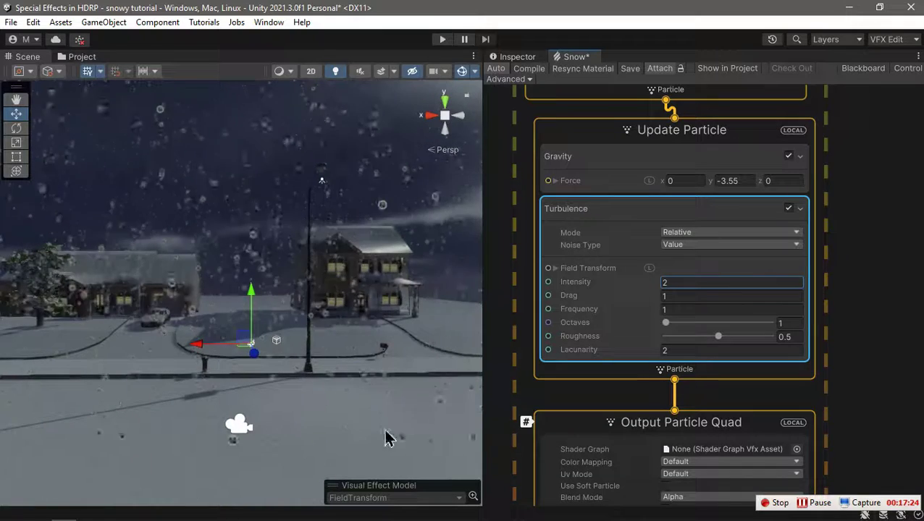
left_click(888, 319)
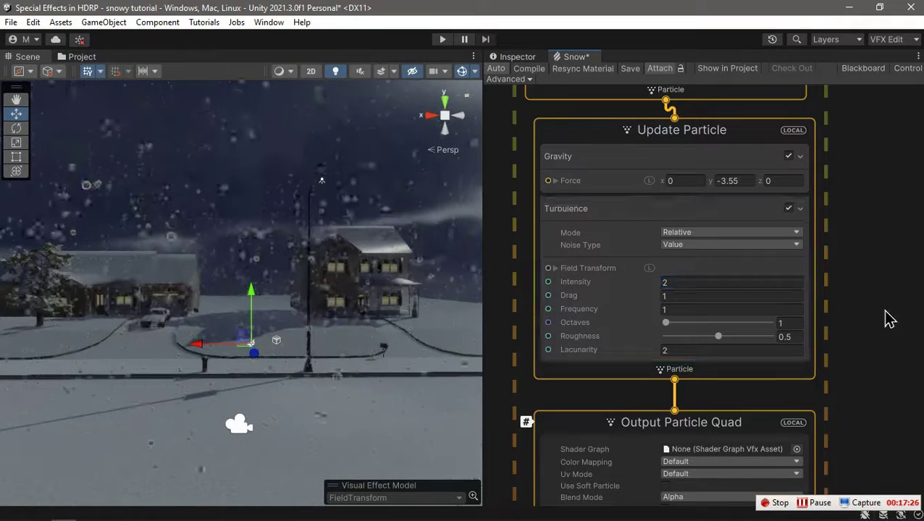
right_click_drag(445, 370, 377, 345)
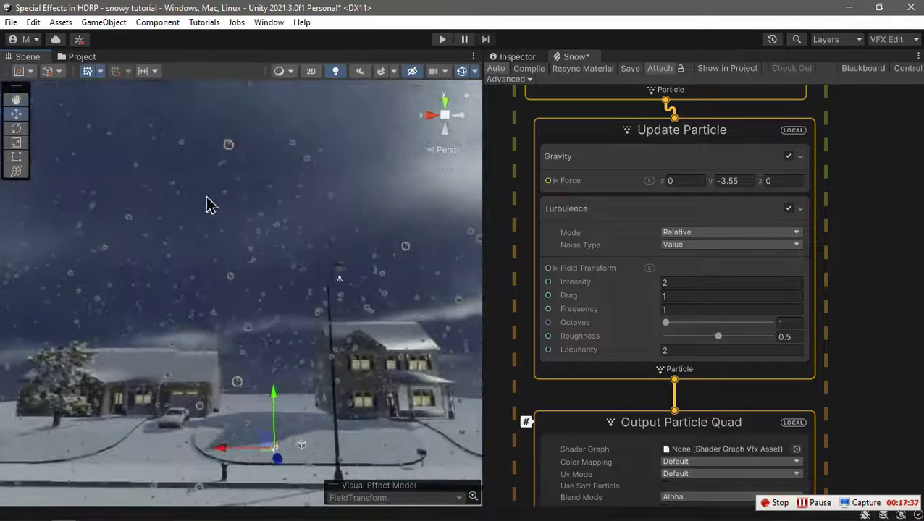
right_click_drag(206, 202, 352, 309)
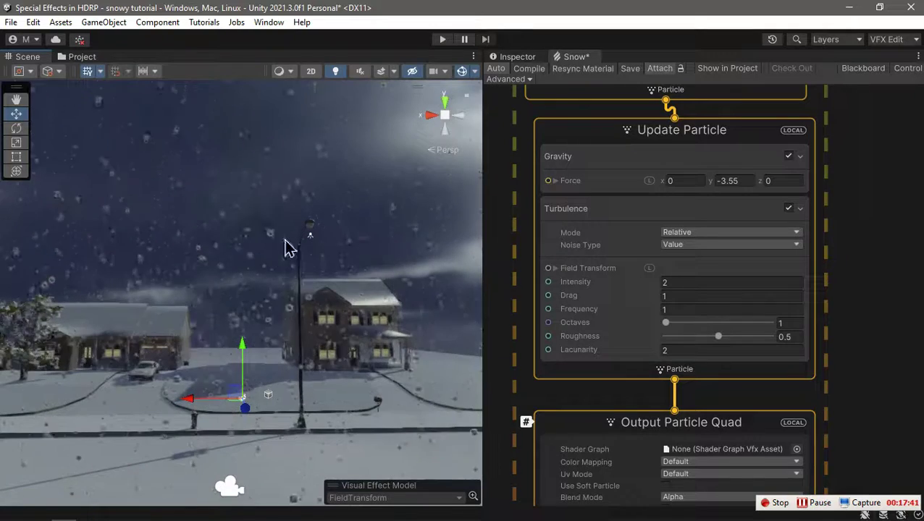
Assign the Dust texture as Output Particle Quad's Main Texture
scroll(897, 336, "down", 4)
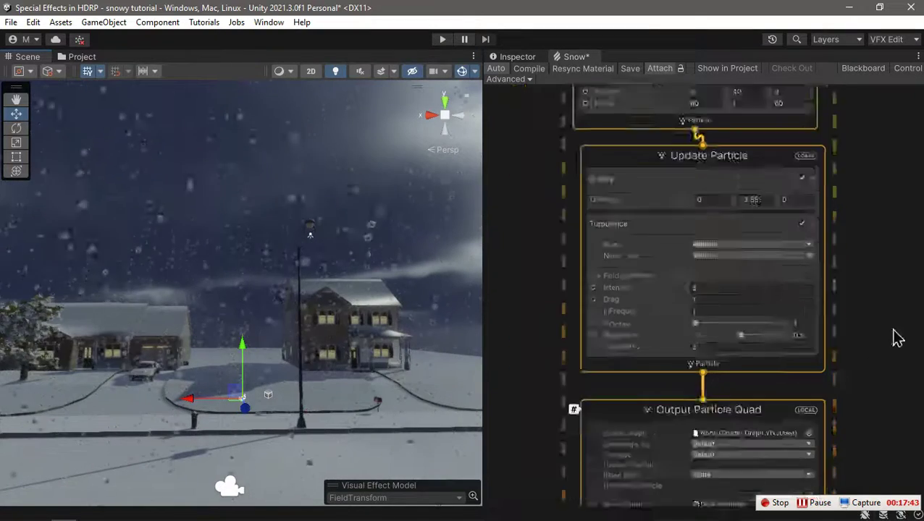
middle_click_drag(914, 404, 827, 144)
scroll(820, 267, "up", 3)
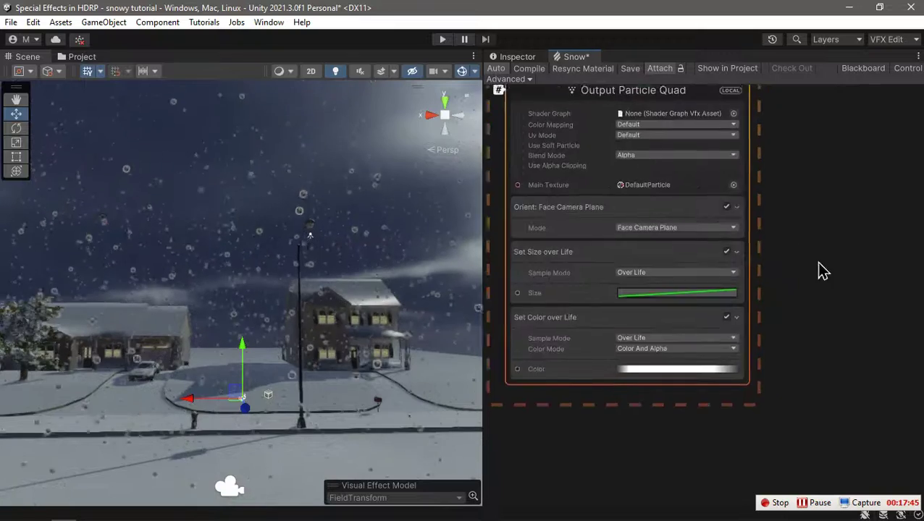
scroll(695, 203, "up", 2)
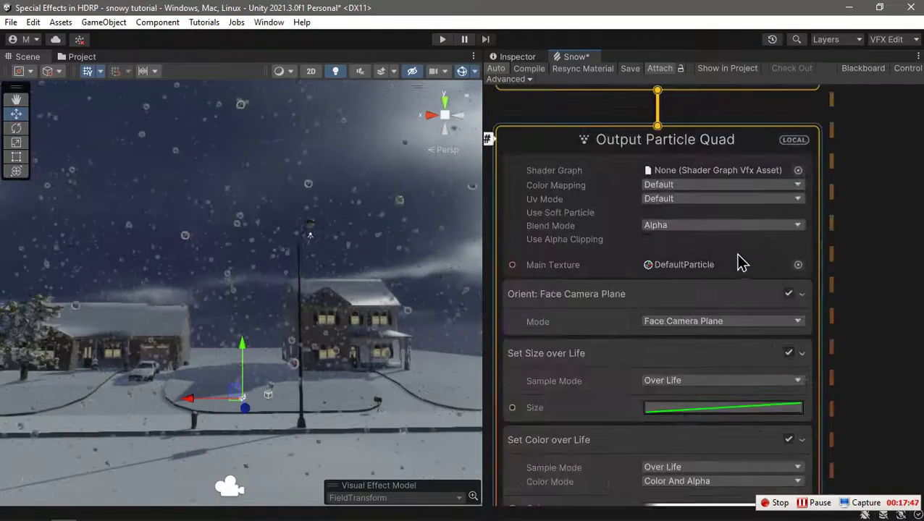
left_click(798, 266)
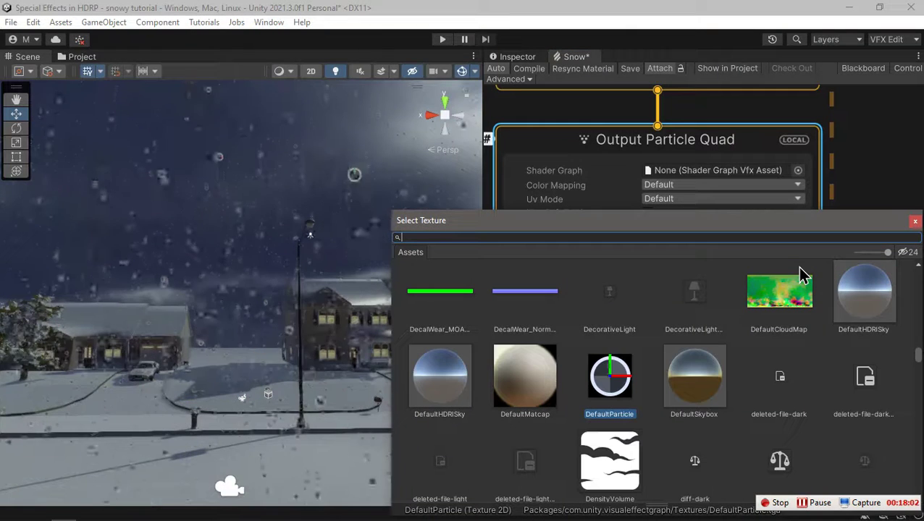
type("dust")
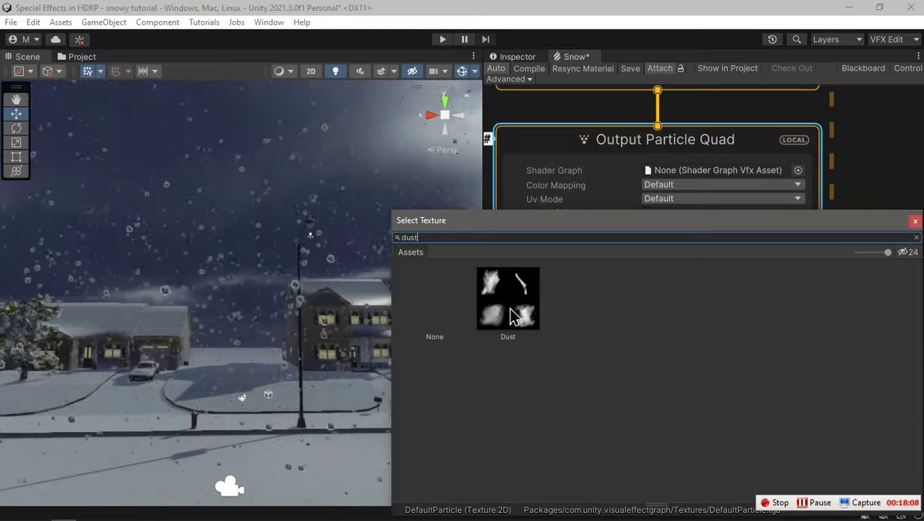
left_click(517, 315)
double_click(505, 318)
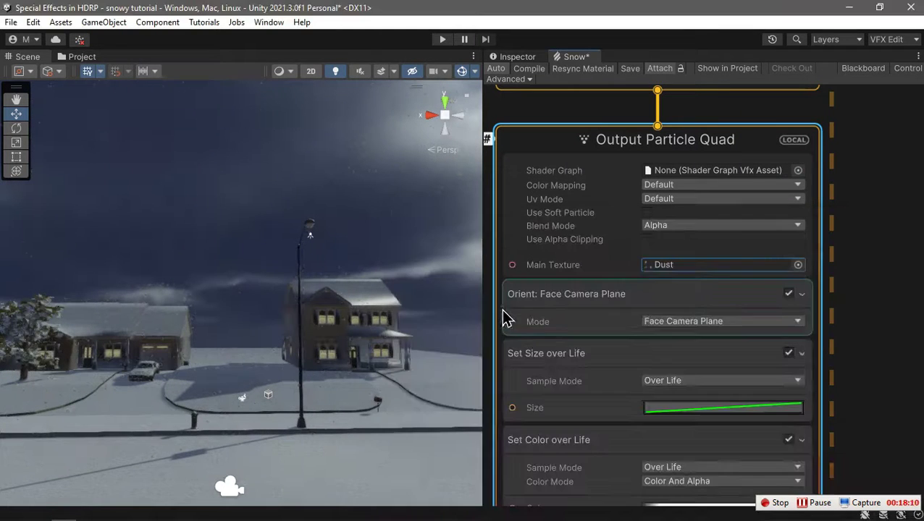
Switch the UV mode to Flipbook with a 2 × 2 flipbook size
left_click(735, 200)
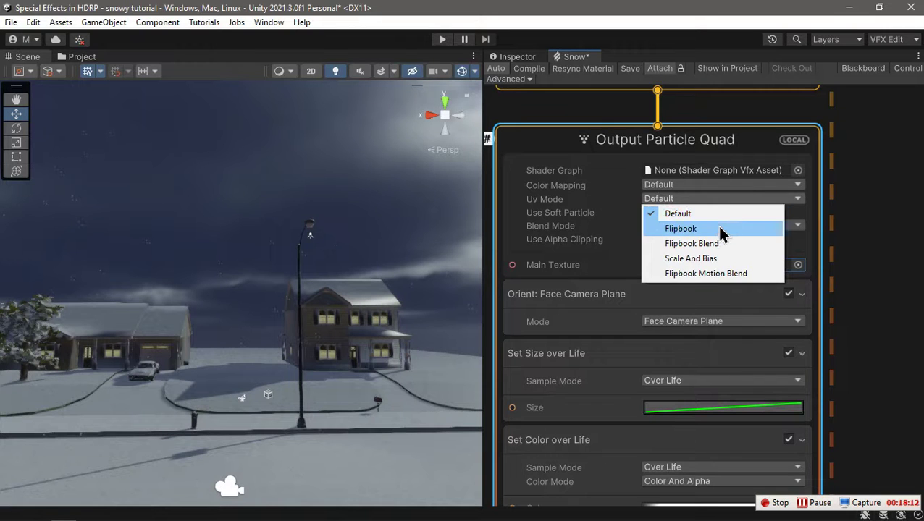
left_click(718, 229)
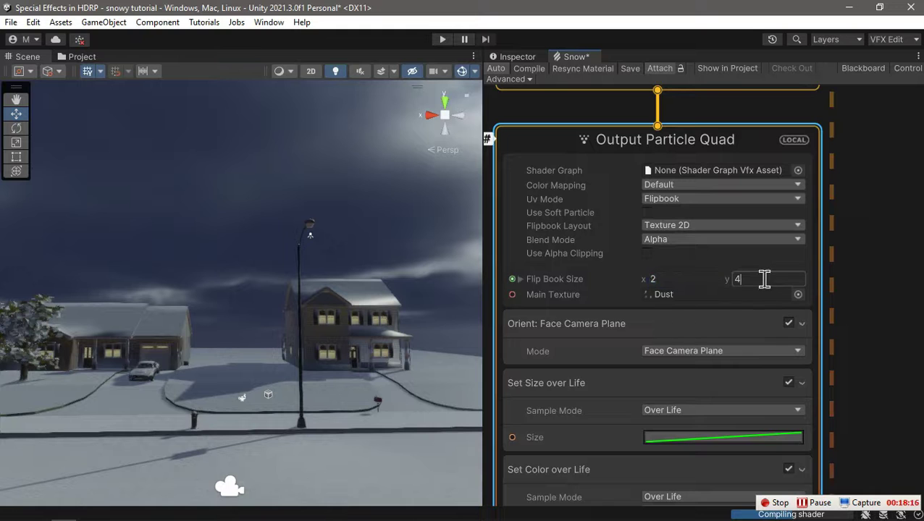
scroll(845, 304, "down", 3)
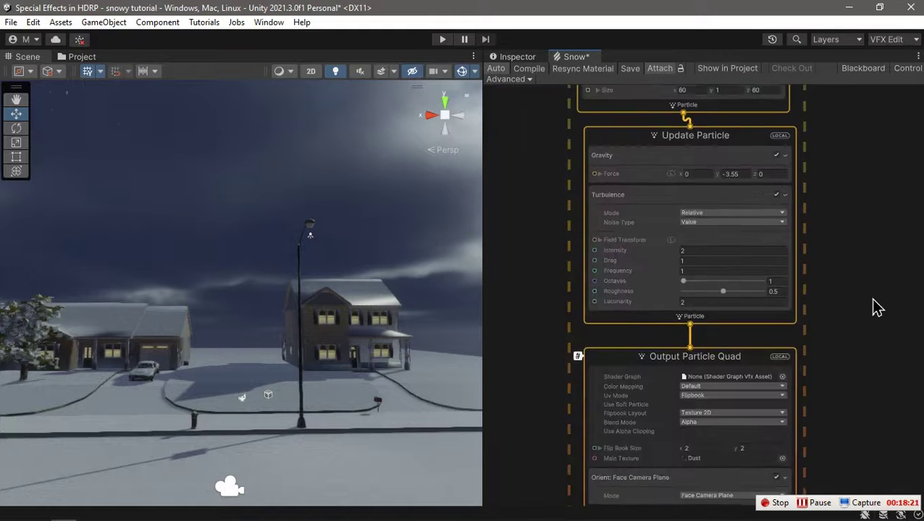
middle_click_drag(872, 304, 871, 190)
middle_click_drag(832, 324, 684, 412)
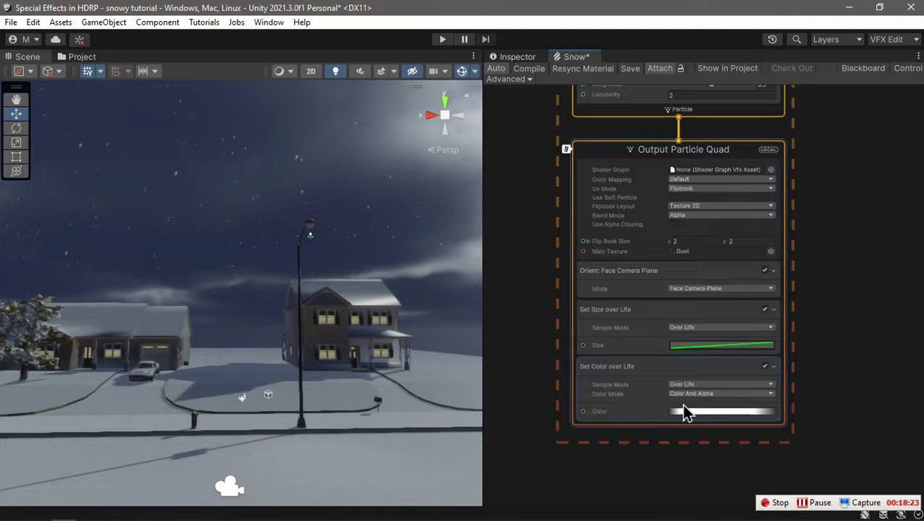
Add a Set Tex Index Random (Uniform) block to the output with range 0 to 3
key("space")
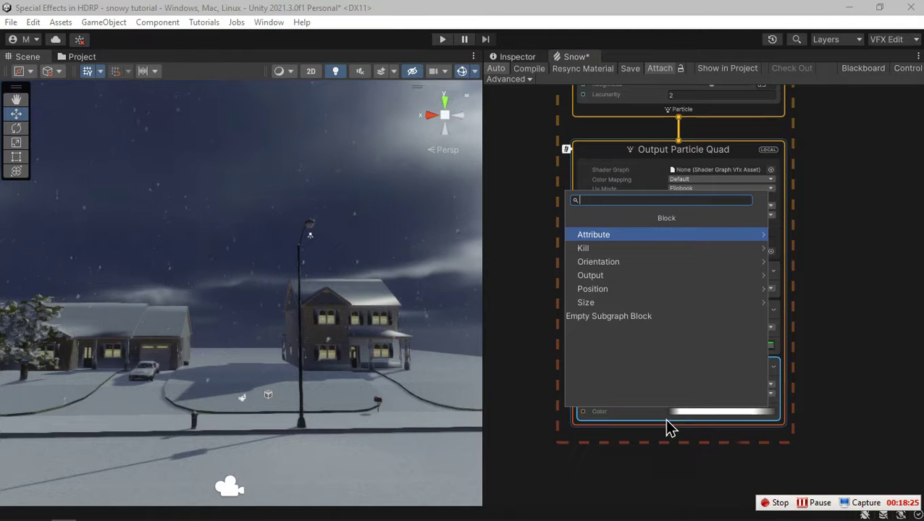
type("set")
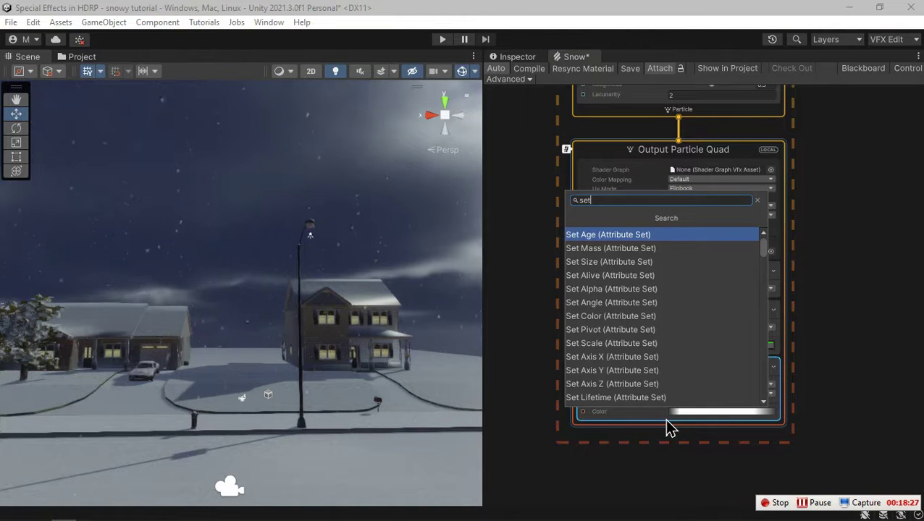
type(" index")
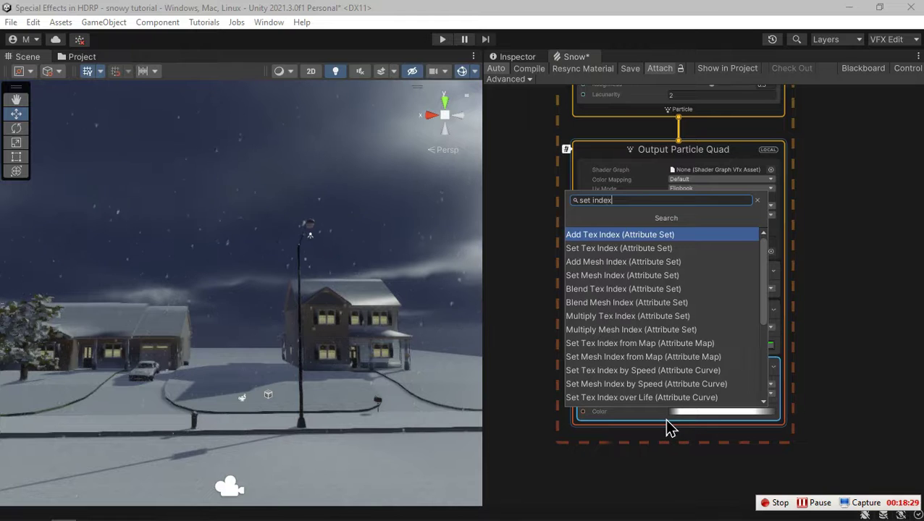
type(" ran")
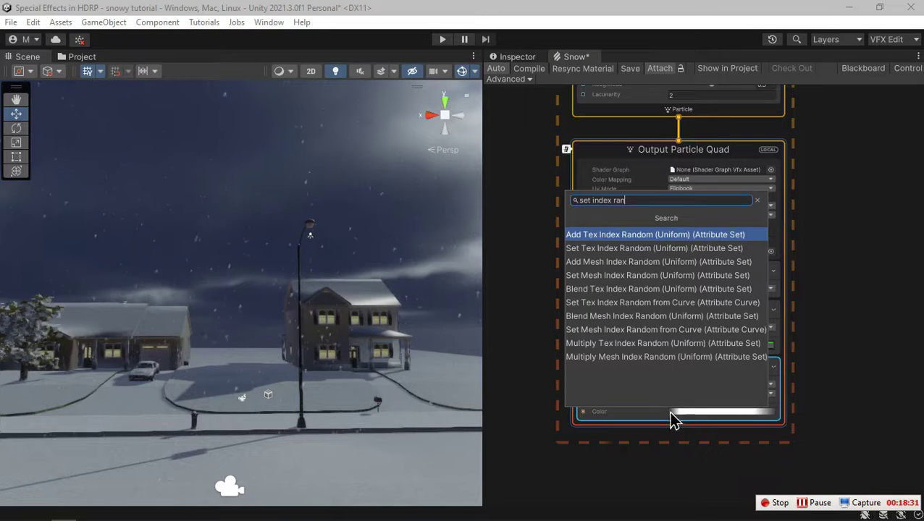
left_click(638, 248)
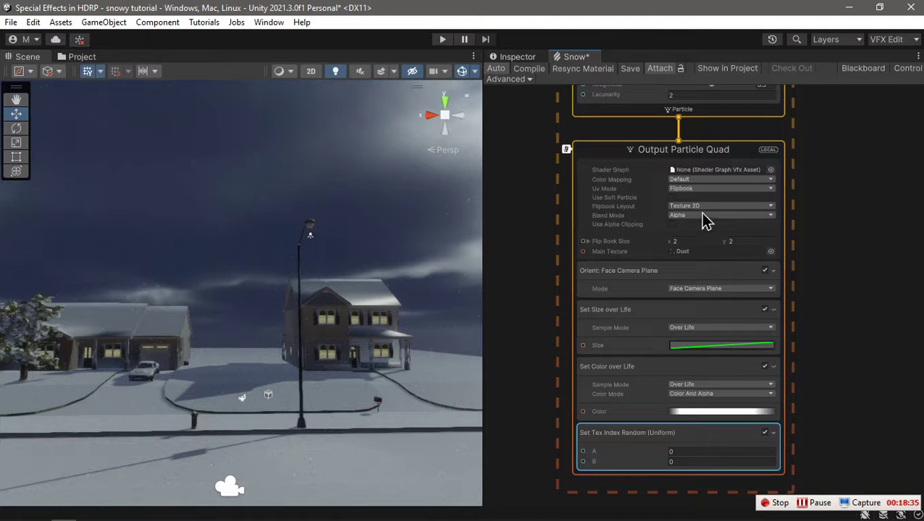
middle_click_drag(820, 398, 814, 338)
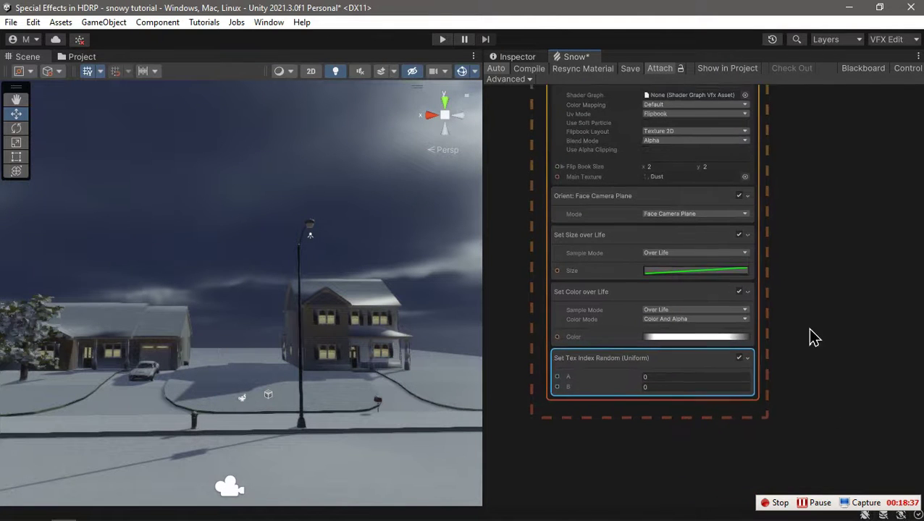
scroll(656, 402, "up", 3)
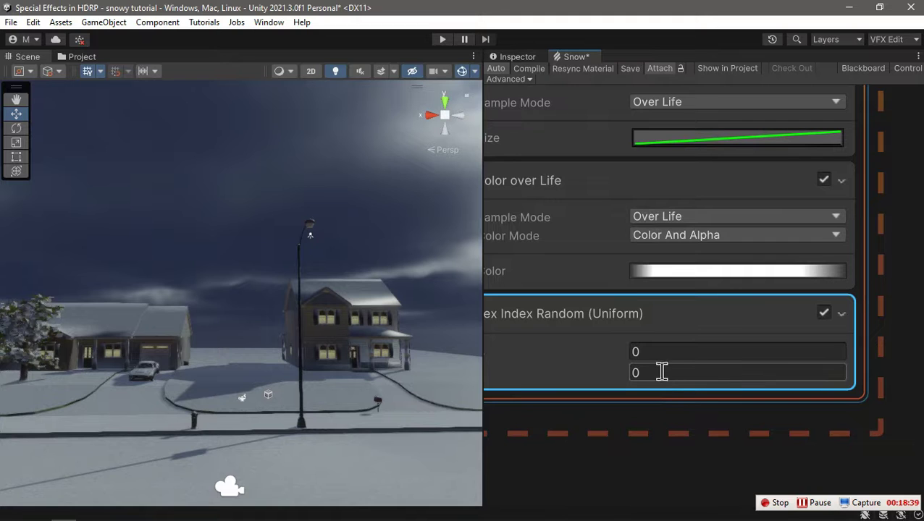
scroll(757, 400, "down", 2)
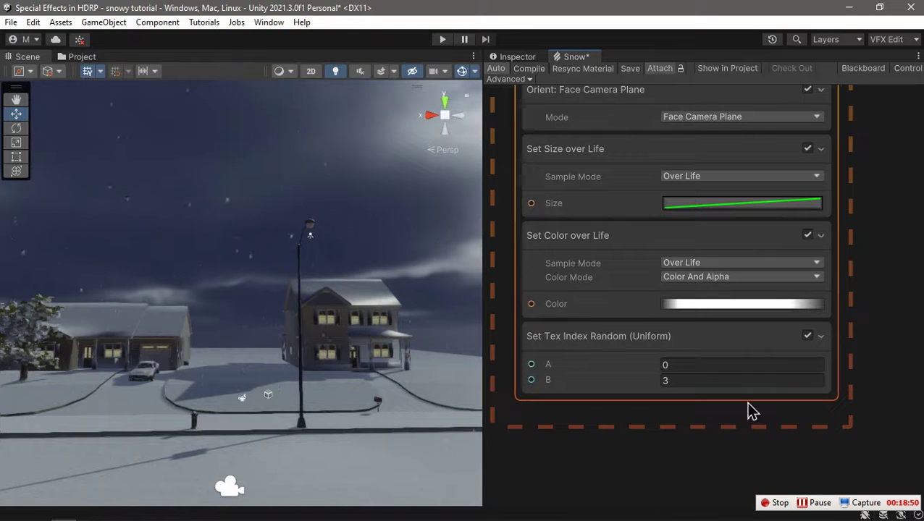
middle_click_drag(902, 276, 903, 328)
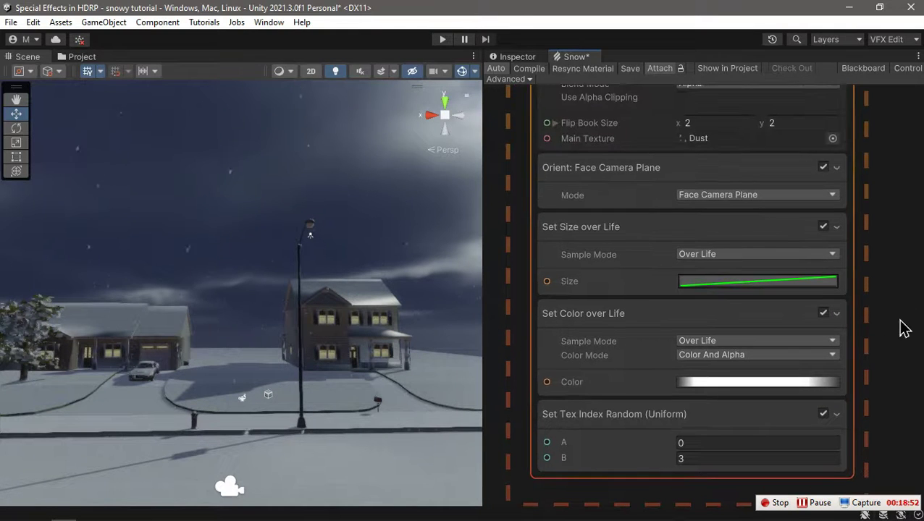
Add a Multiply Size block with Size 1.5 to Output Particle Quad
left_click(680, 483)
key("space")
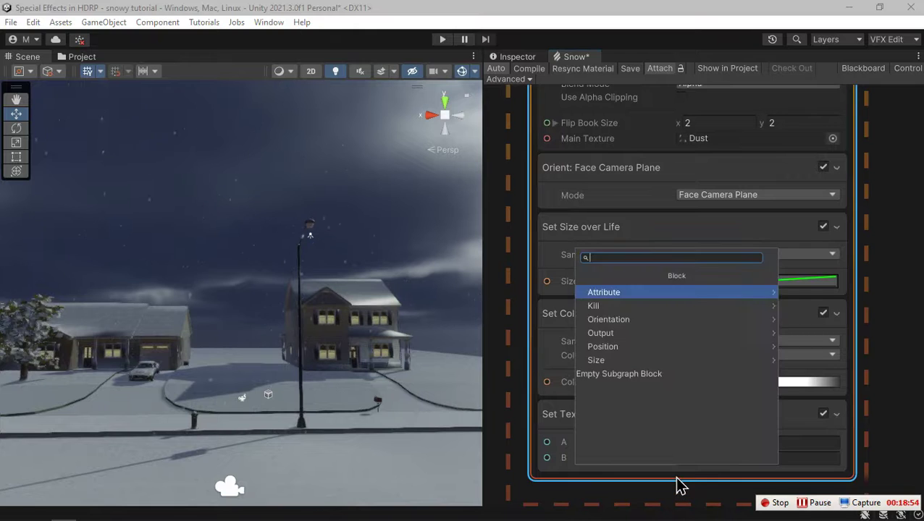
type("multip")
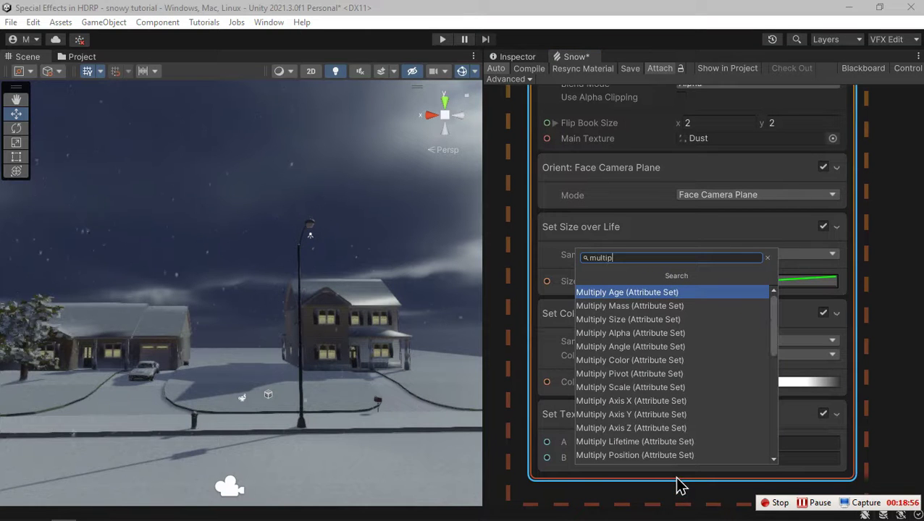
type("ly si")
key("Return")
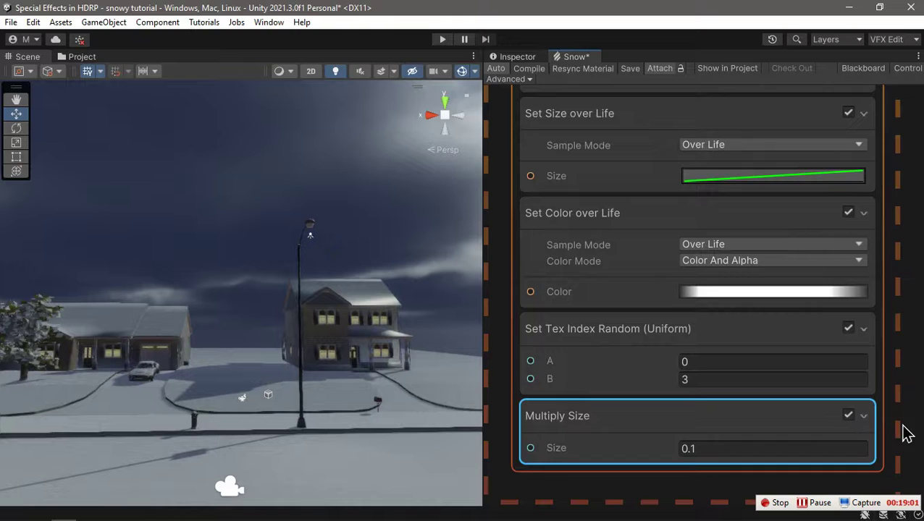
scroll(903, 329, "up", 1)
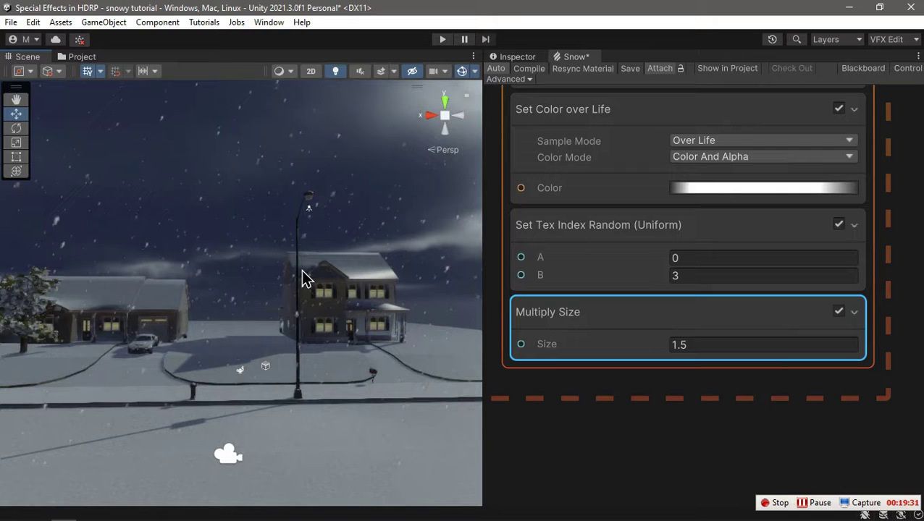
right_click_drag(360, 316, 360, 313)
right_click_drag(370, 366, 362, 346)
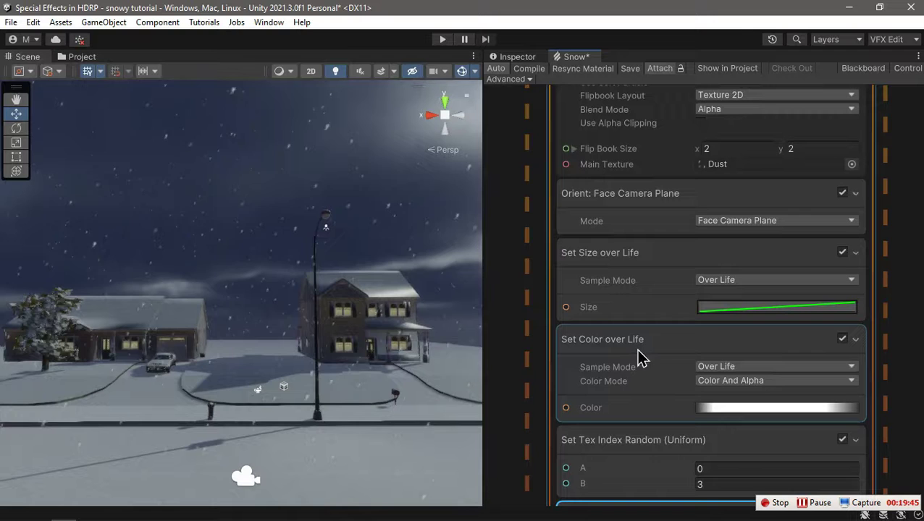
Reposition the Output Particle Quad node below Update Particle and search nodes for 'lit q'
left_click(642, 364)
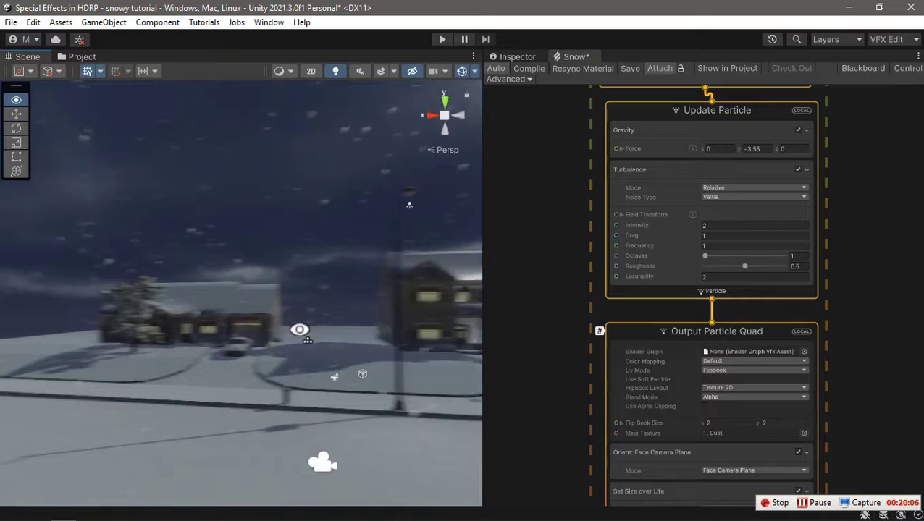
right_click_drag(299, 329, 346, 293)
scroll(843, 363, "down", 5)
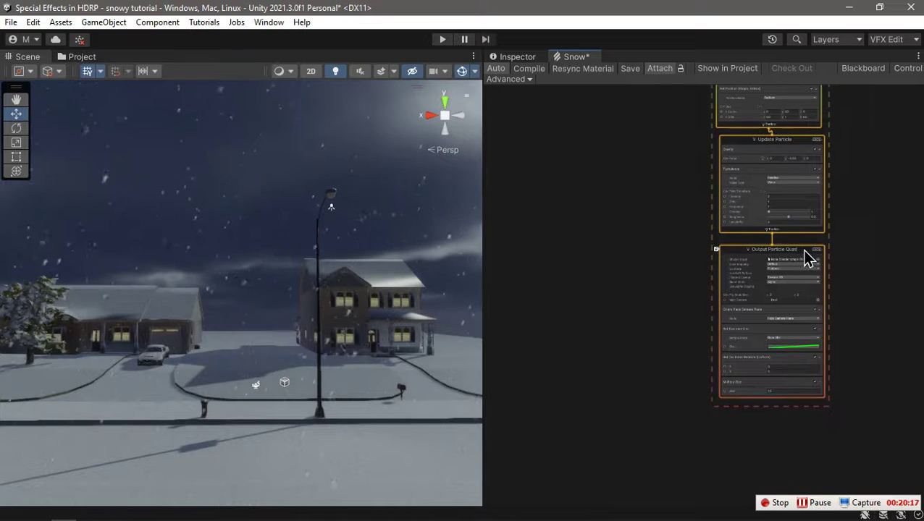
left_click_drag(807, 256, 873, 282)
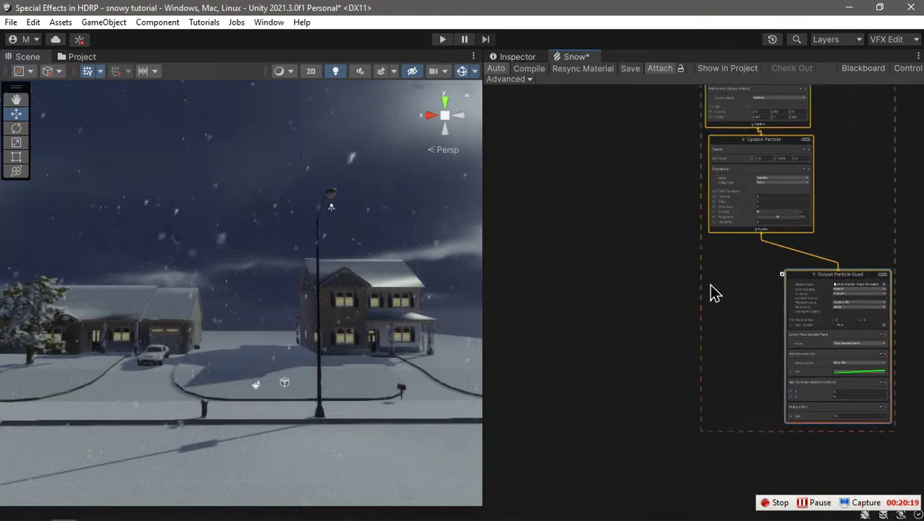
key("space")
type("lit")
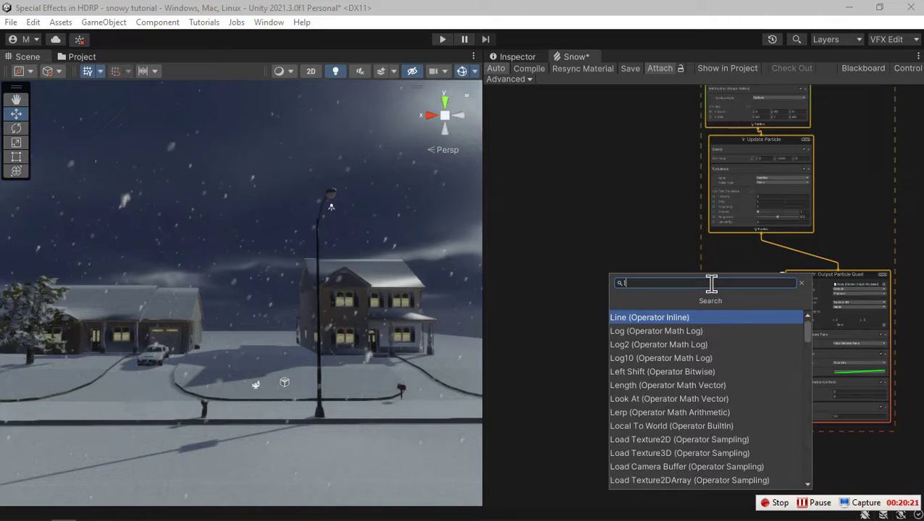
type(" q")
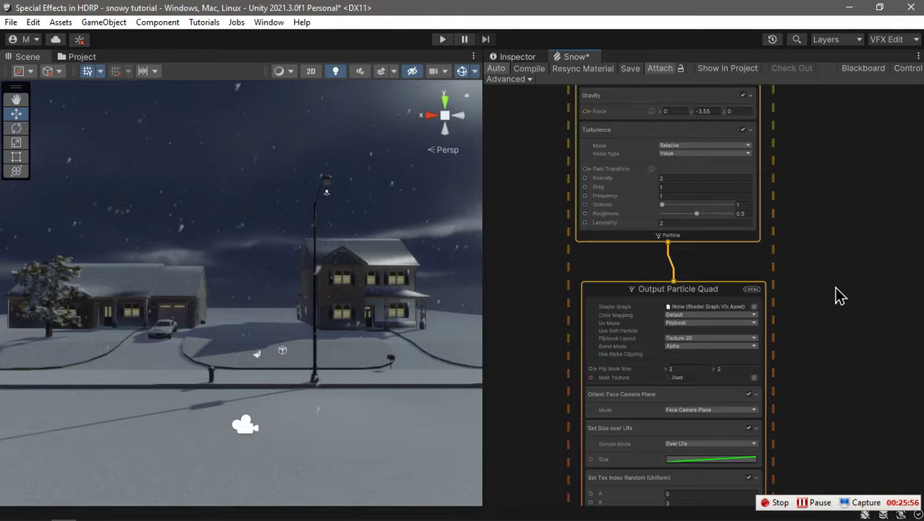
Create an exposed Vector3 property named wind on the Blackboard
scroll(838, 296, "up", 3)
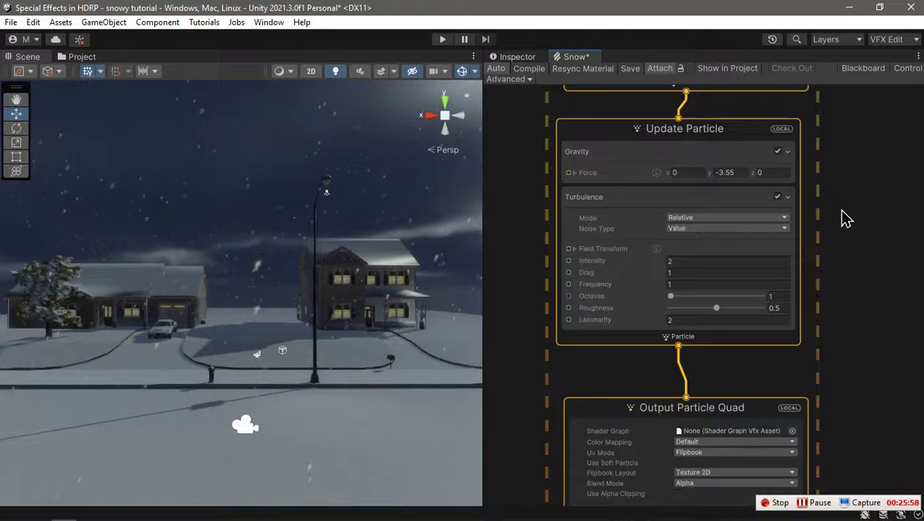
scroll(845, 219, "down", 2)
middle_click_drag(883, 200, 892, 320)
scroll(752, 189, "down", 1)
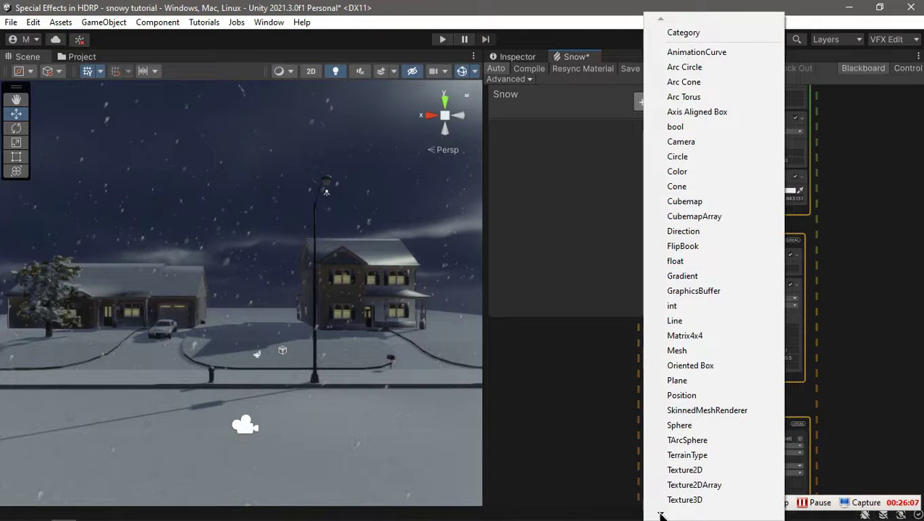
mouse_move(660, 514)
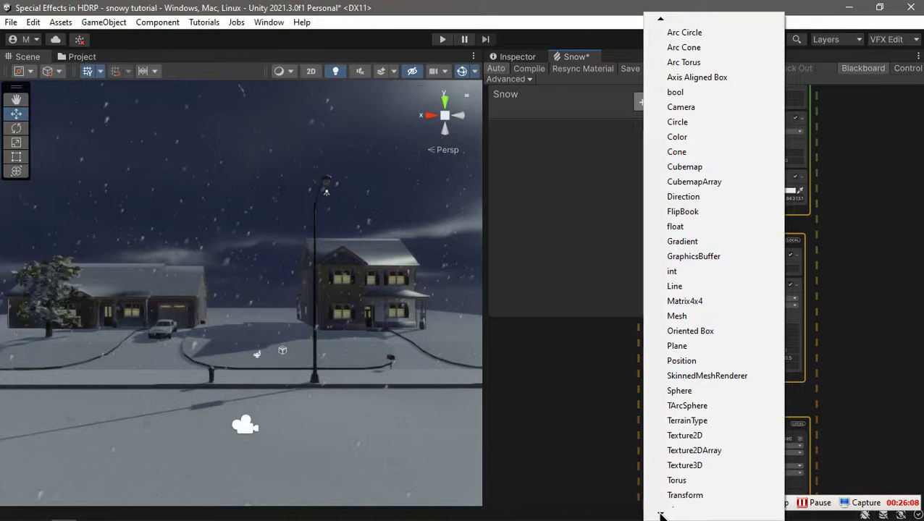
left_click(680, 494)
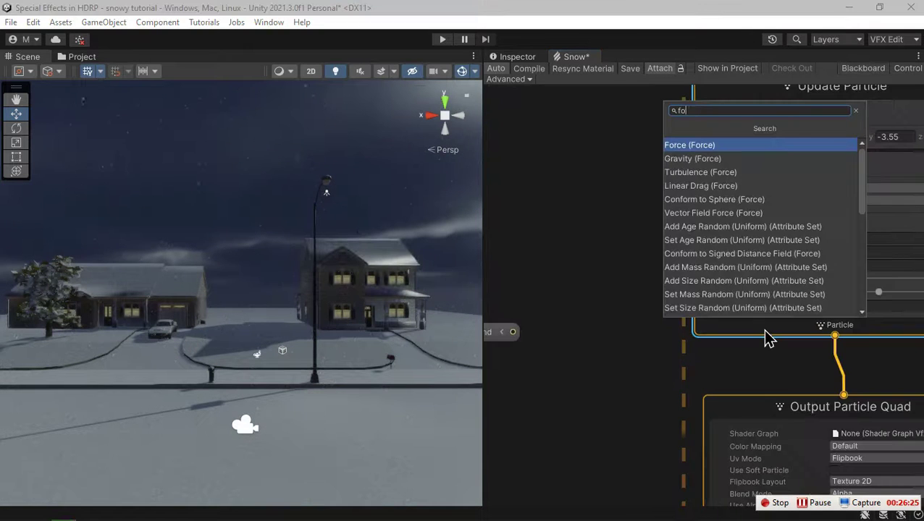
Add a Force block to Update Particle driven by wind, with x set to 0.7
type("rce")
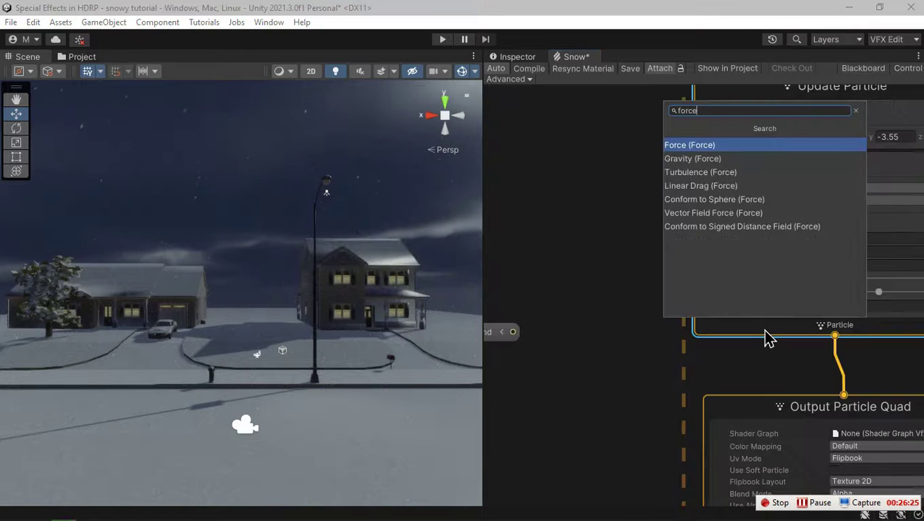
key("Return")
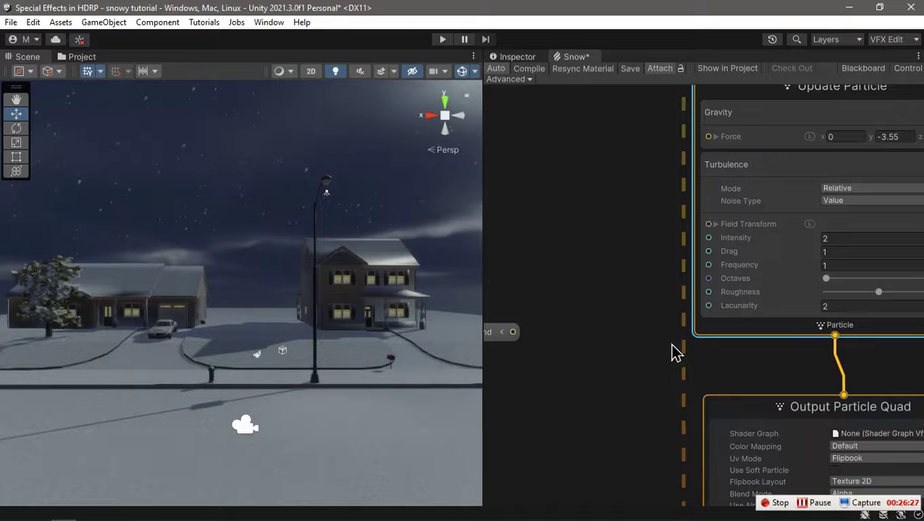
left_click_drag(514, 333, 709, 391)
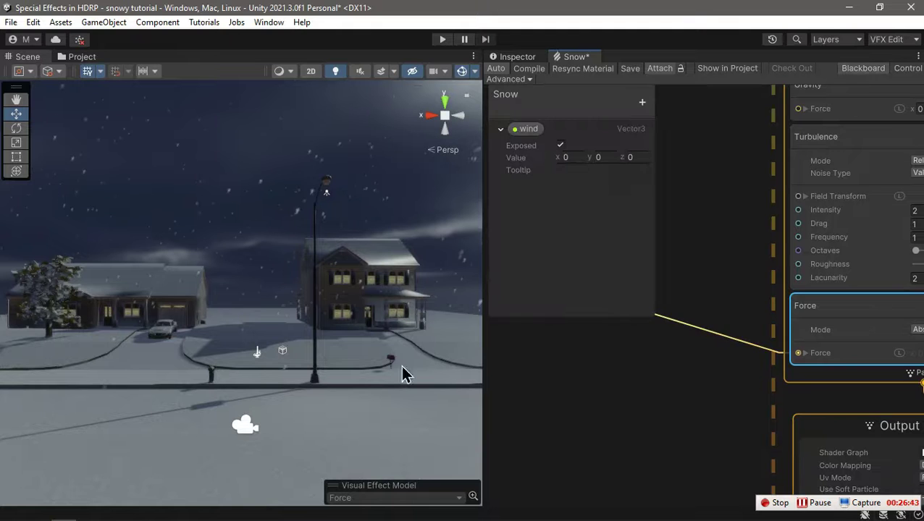
left_click_drag(559, 155, 528, 163)
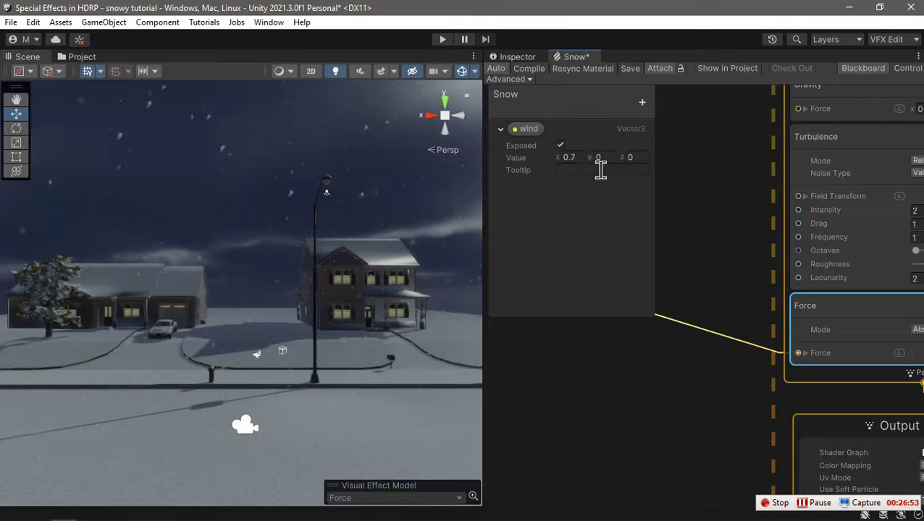
Add an exposed int property 'particle count' and place it in the graph
left_click(642, 102)
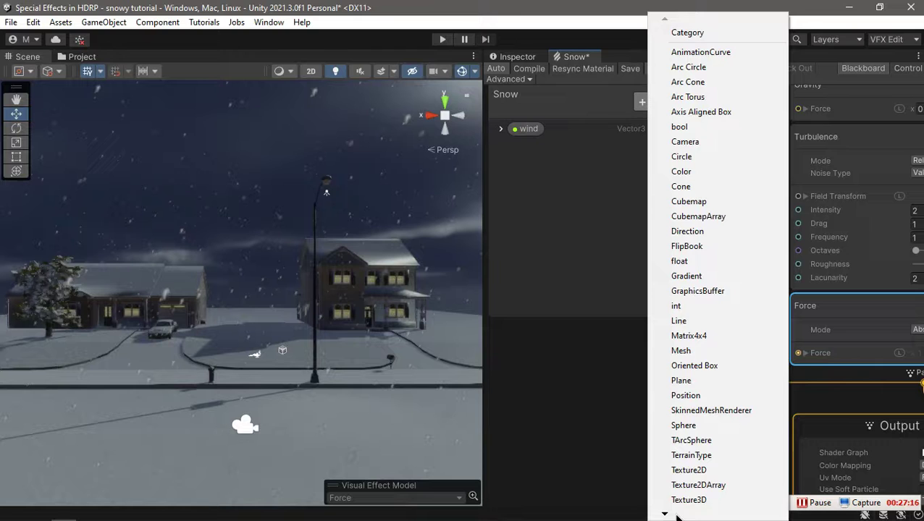
mouse_move(664, 514)
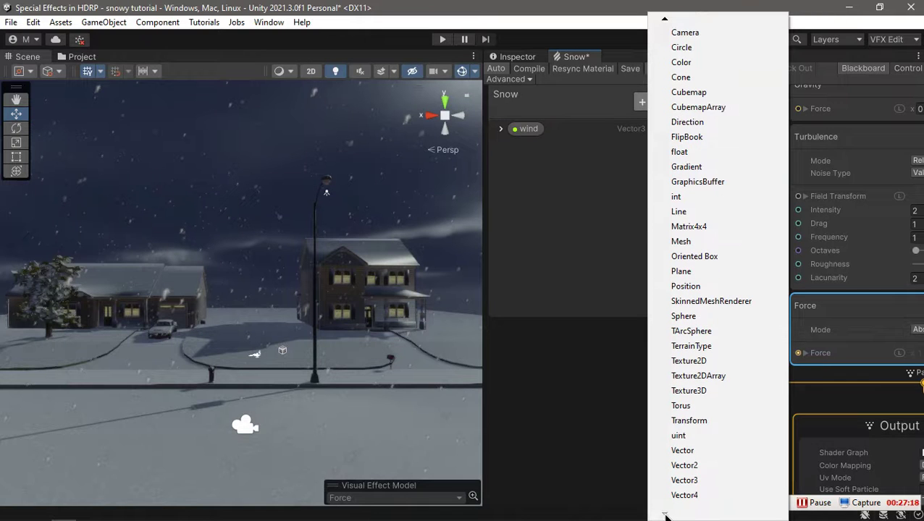
left_click(684, 480)
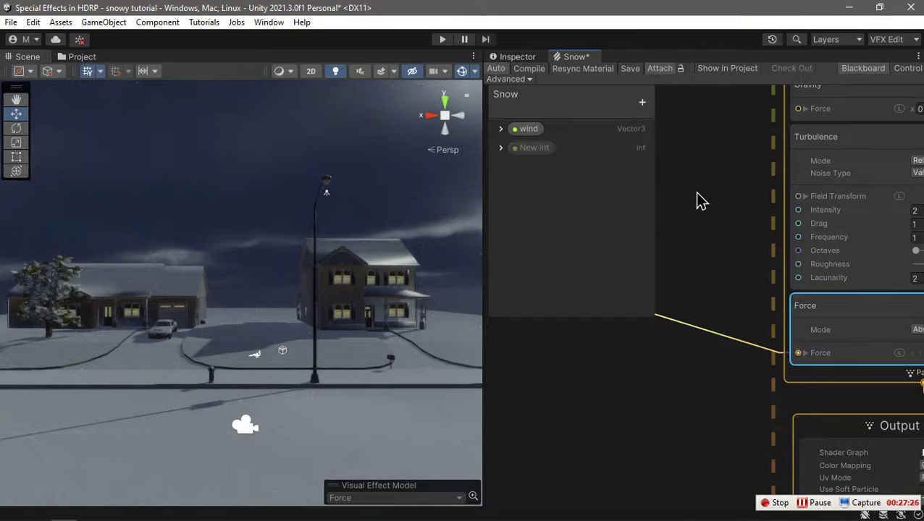
type("particl")
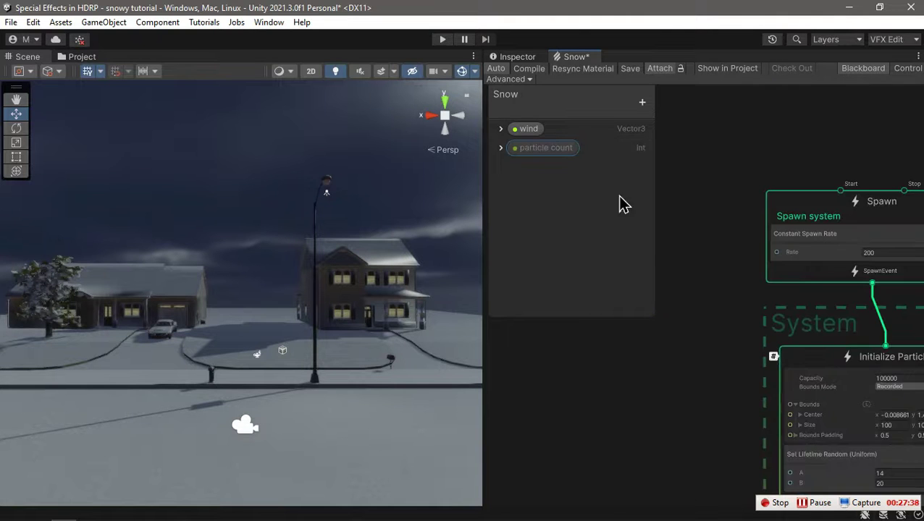
left_click_drag(706, 260, 713, 254)
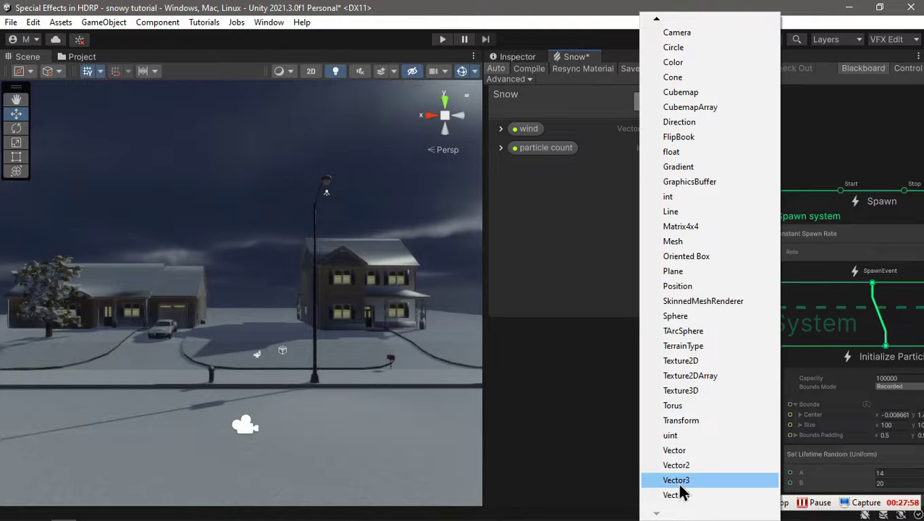
key("Escape")
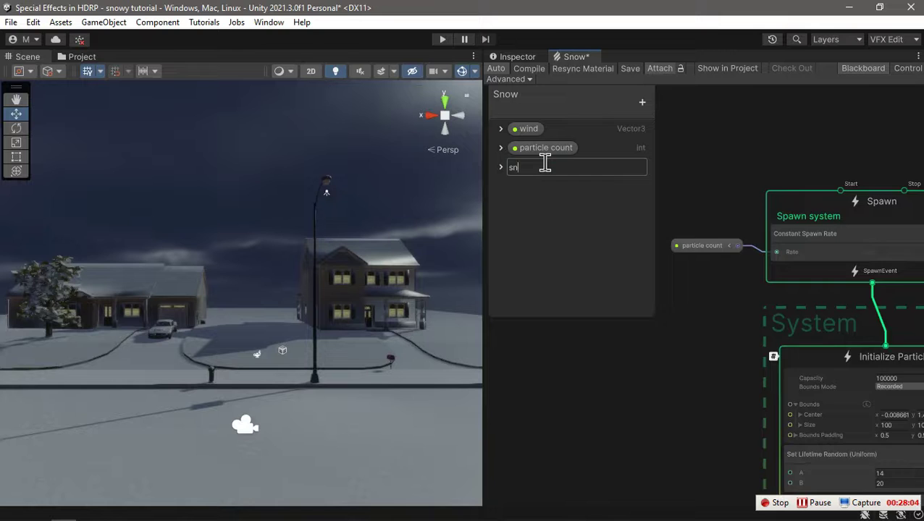
Add a Vector2 property 'snow area' and place it in the graph
type("ow area")
key("Return")
left_click_drag(539, 167, 645, 341)
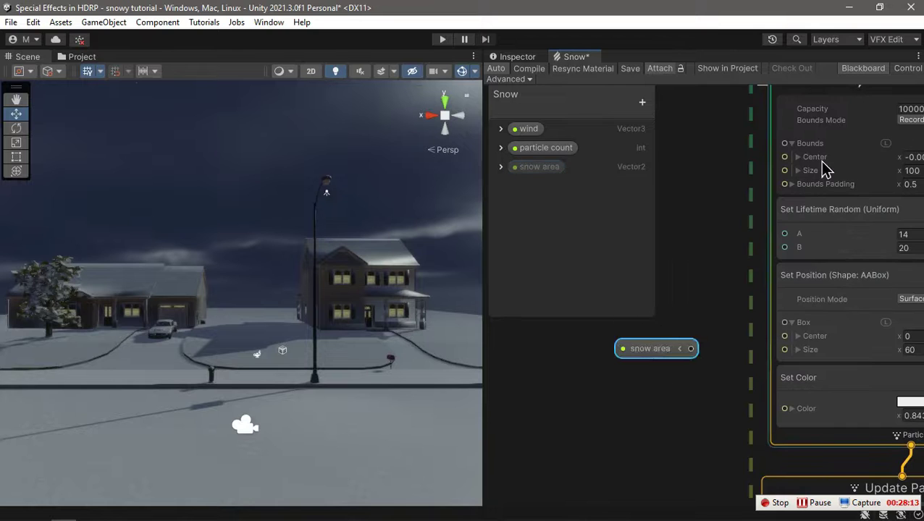
left_click(858, 68)
Wire snow area x and y into the spawn box Size X and Z
middle_click_drag(788, 354, 627, 249)
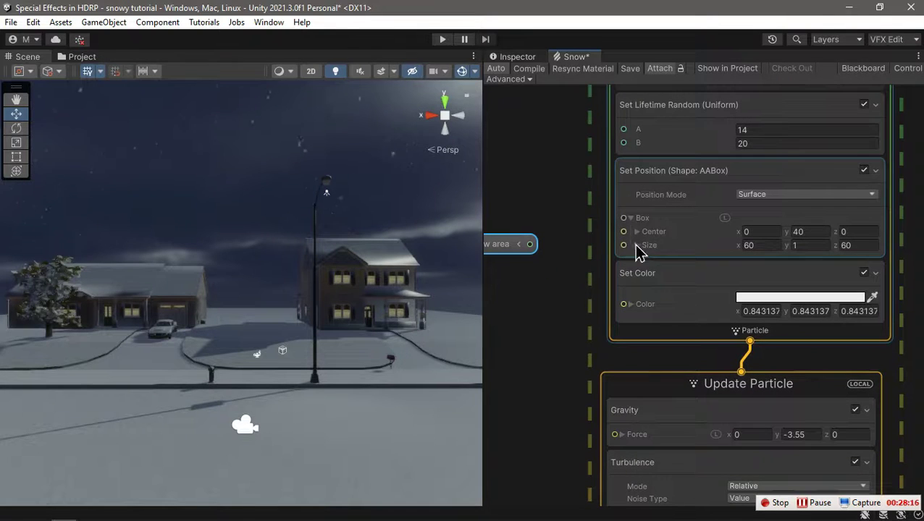
left_click(635, 245)
middle_click_drag(545, 221, 651, 180)
left_click(594, 221)
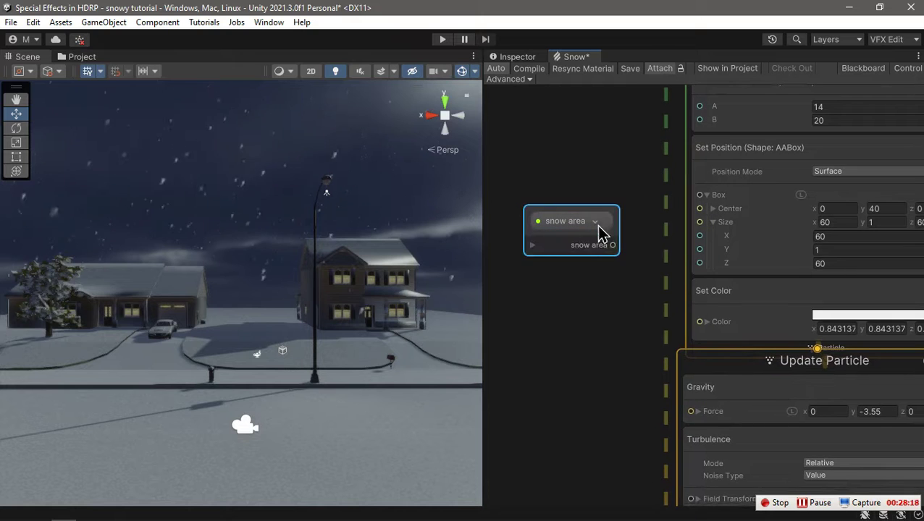
left_click(533, 246)
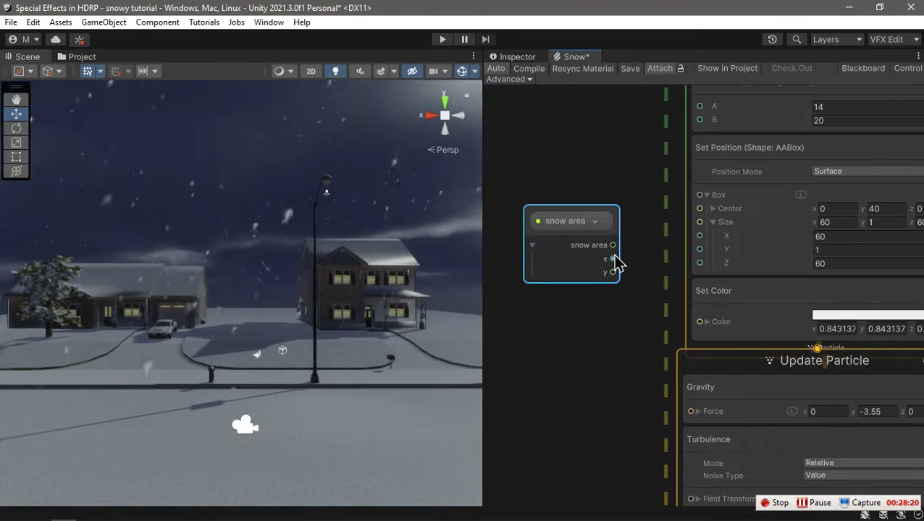
left_click_drag(613, 258, 700, 237)
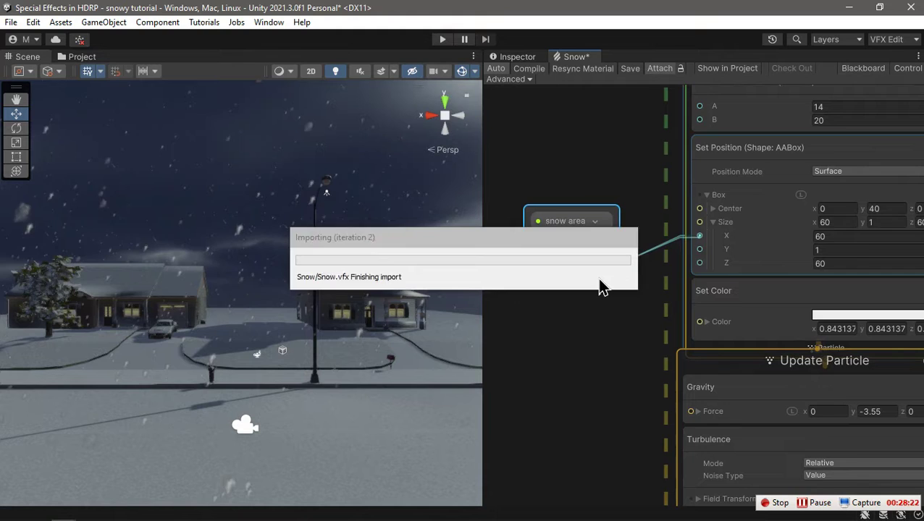
left_click_drag(711, 273, 699, 263)
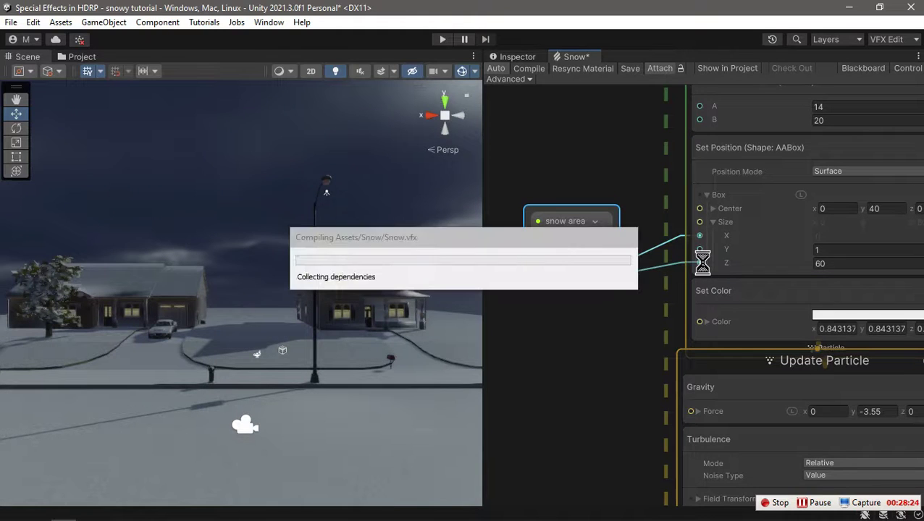
left_click(863, 69)
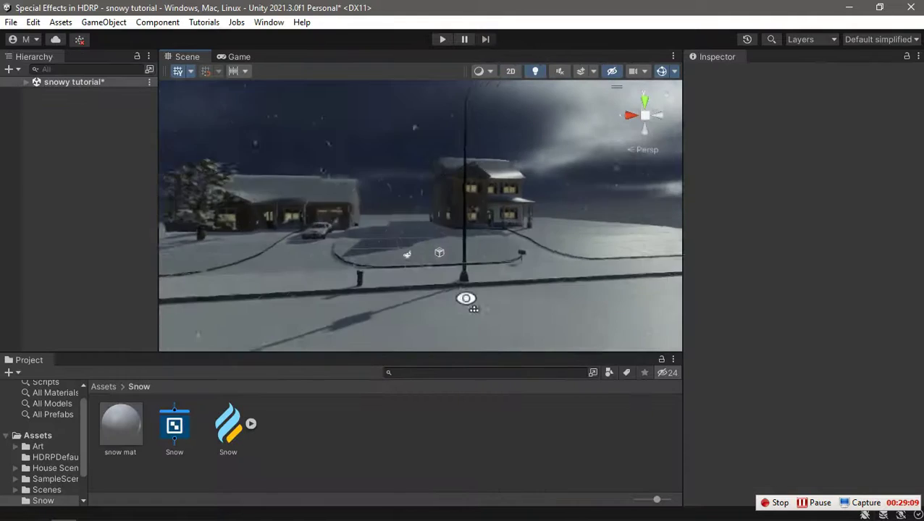
right_click_drag(466, 298, 435, 382)
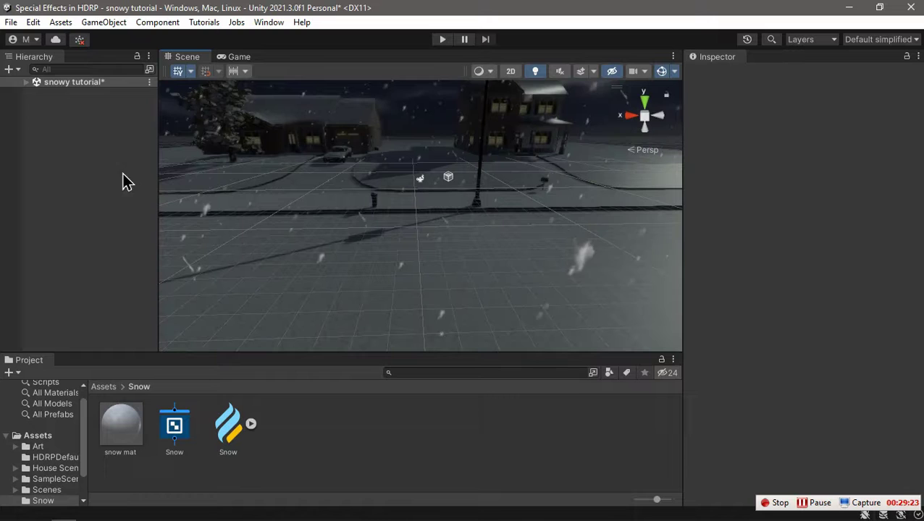
Create a Cube 3D object on the snowy street and bring the Scene camera close to it
left_click(26, 82)
right_click(54, 199)
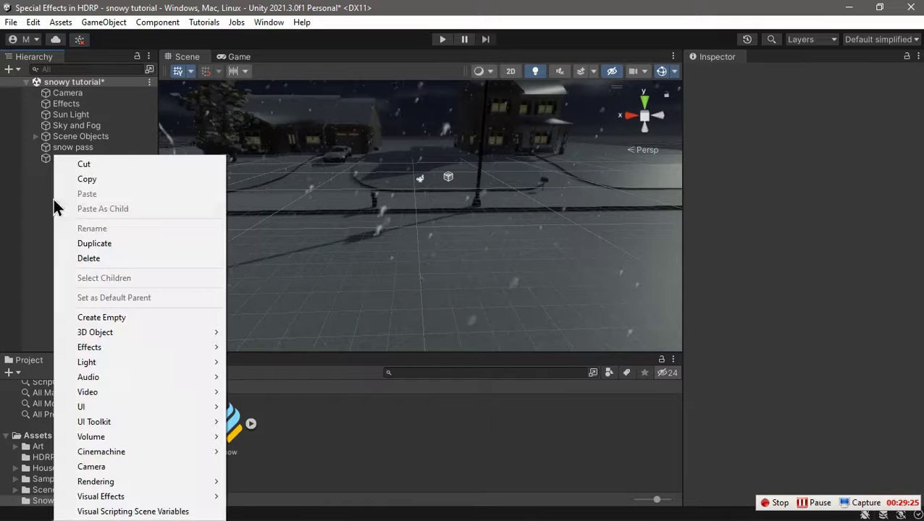
mouse_move(134, 328)
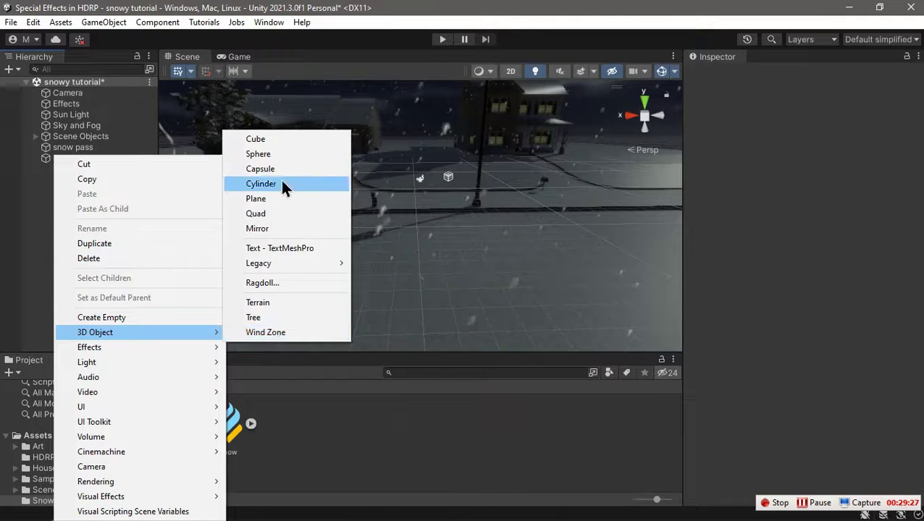
left_click(282, 145)
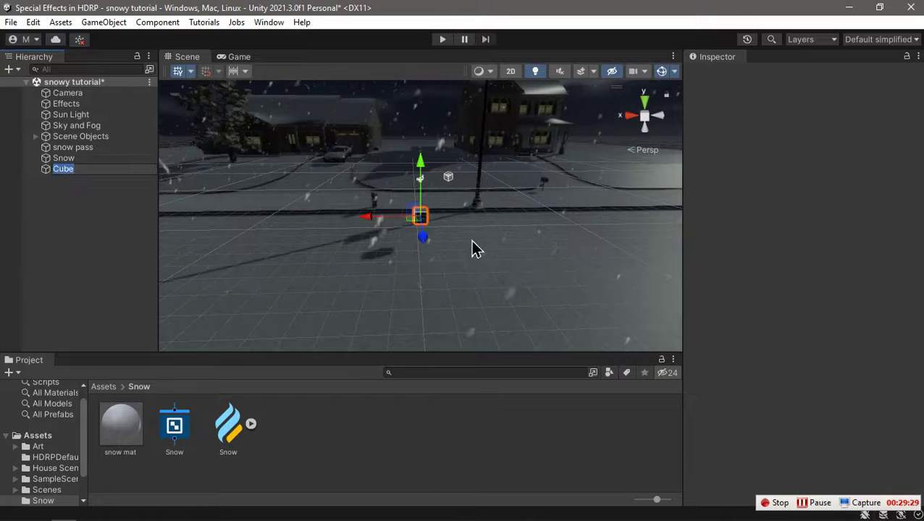
left_click(80, 266)
right_click_drag(443, 239, 402, 273)
key("w")
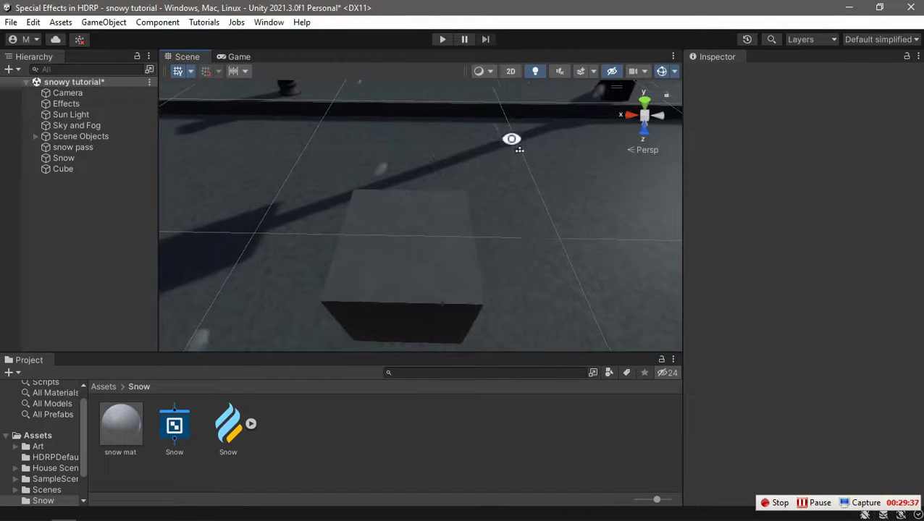